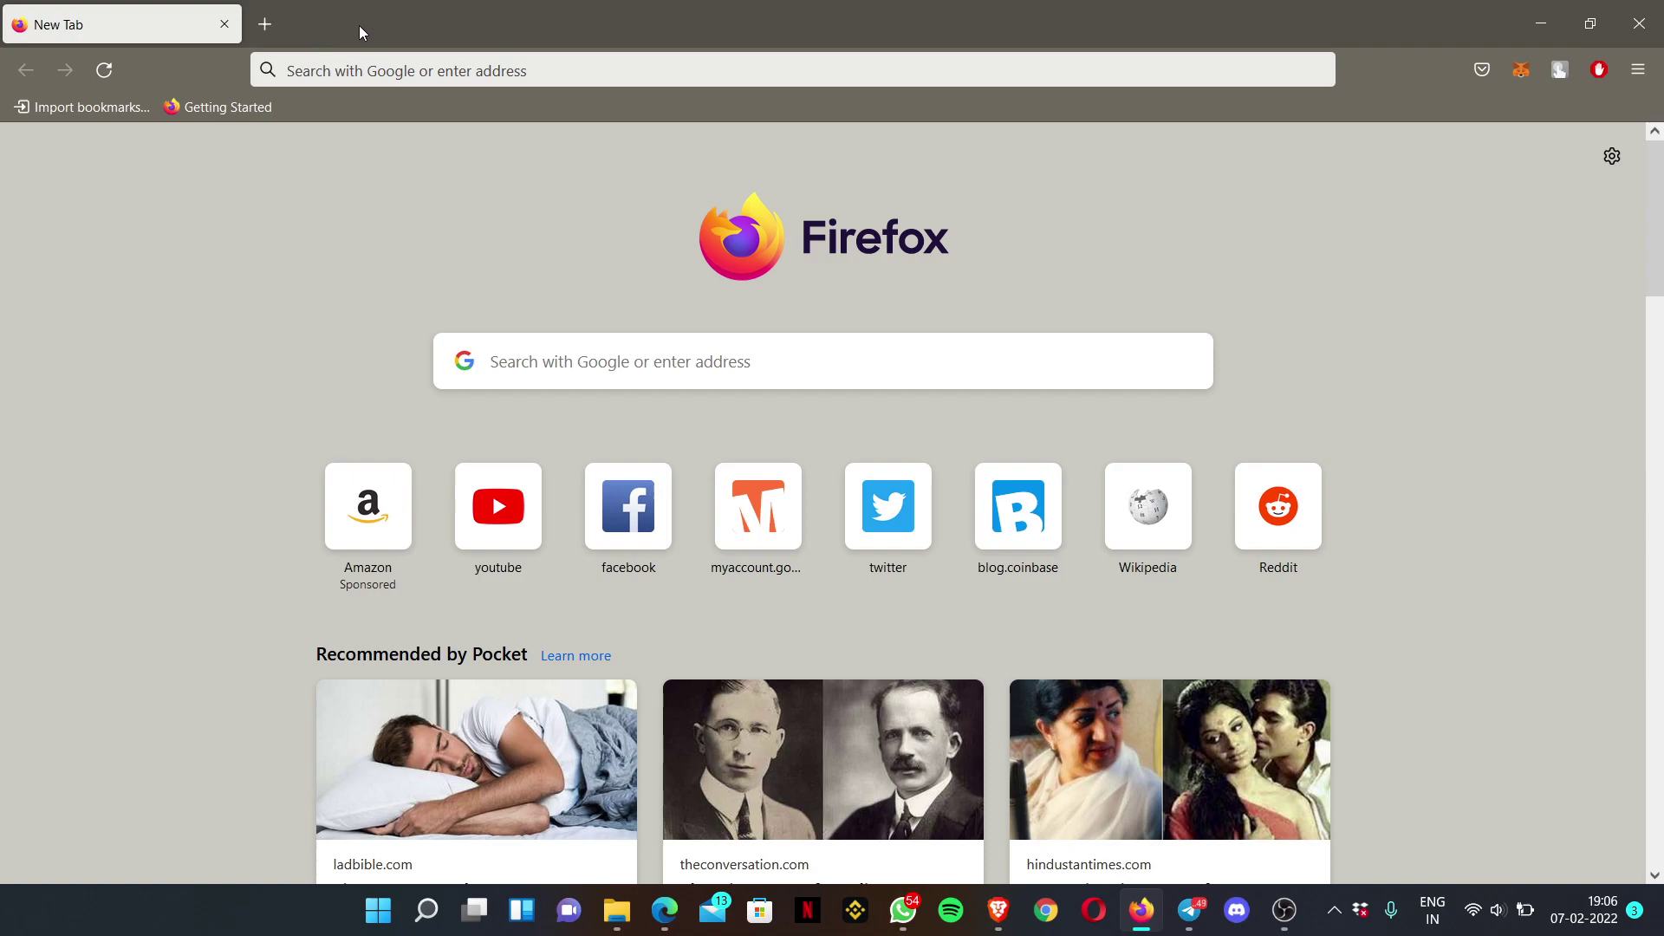
Open another blank Firefox tab beside the existing new tab.
{"action": "left_click", "coordinate": [267, 26]}
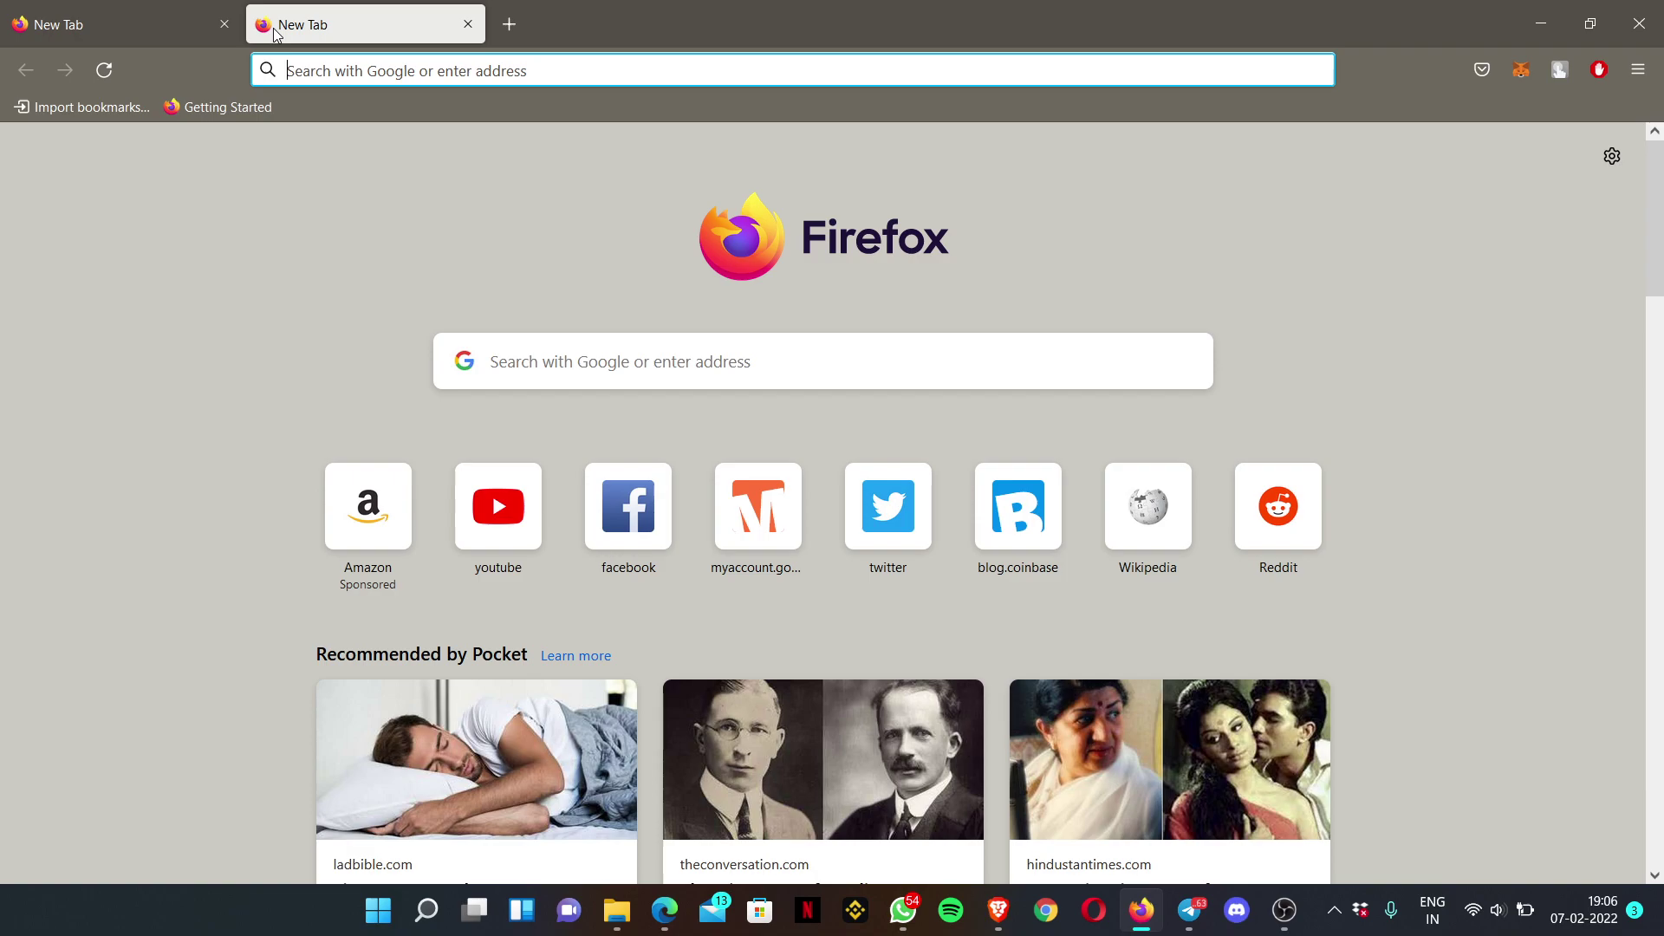
Search Google for 'metamask extension firefox' and open the MetaMask page on addons.mozilla.org.
{"action": "type", "text": "met"}
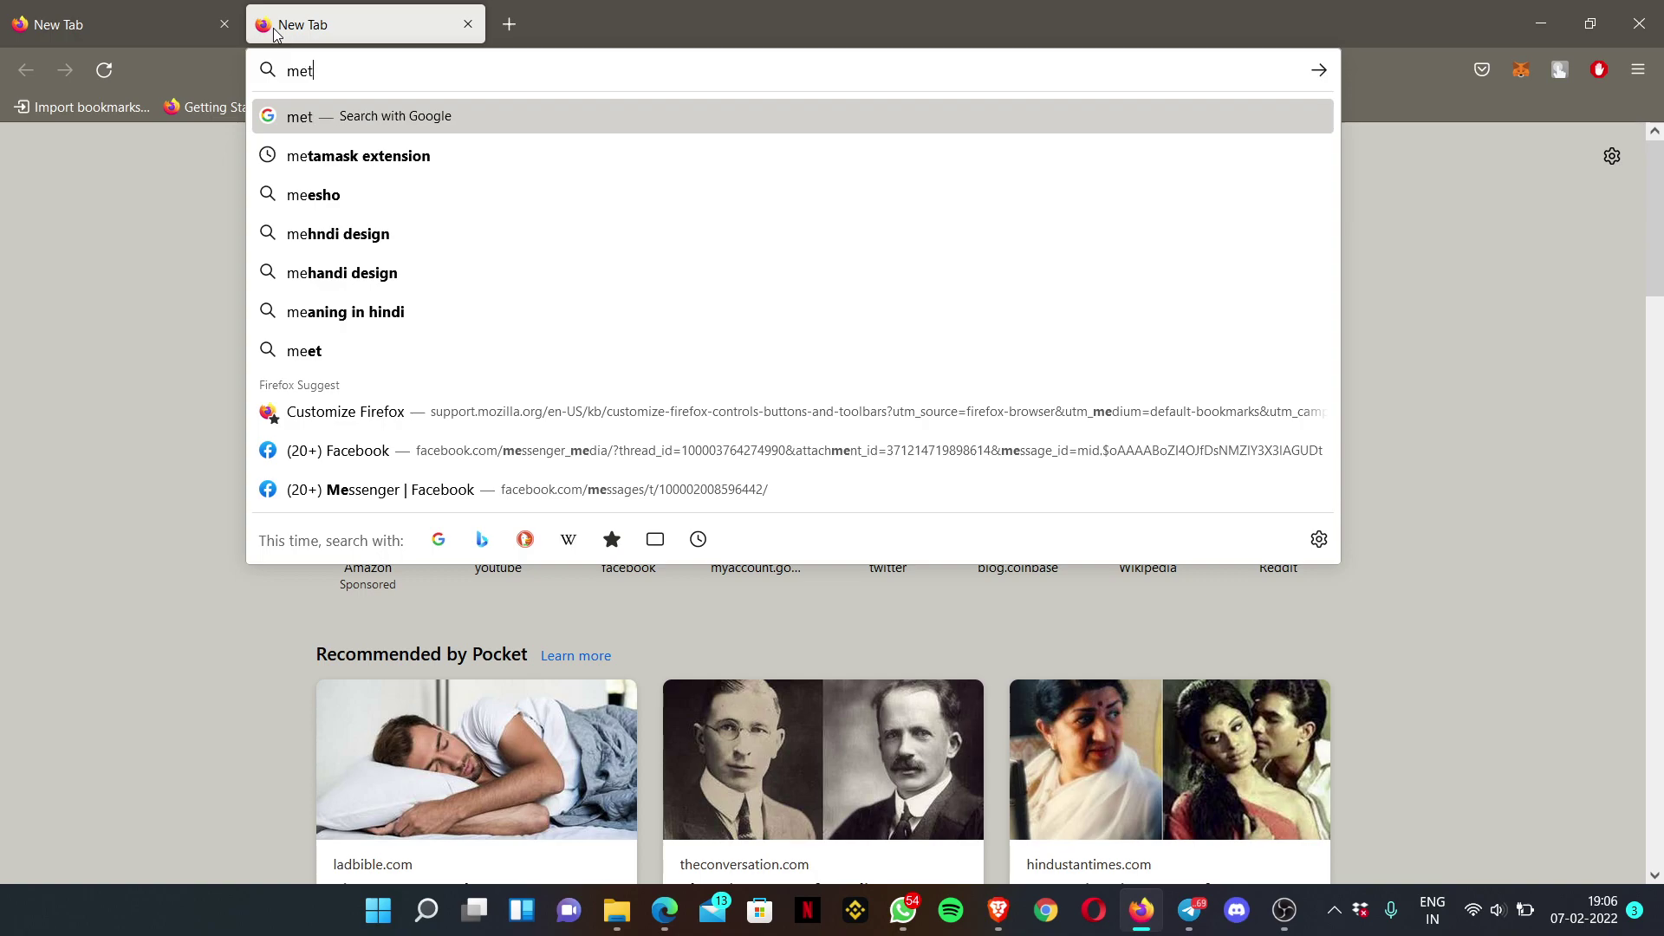
{"action": "type", "text": "amask"}
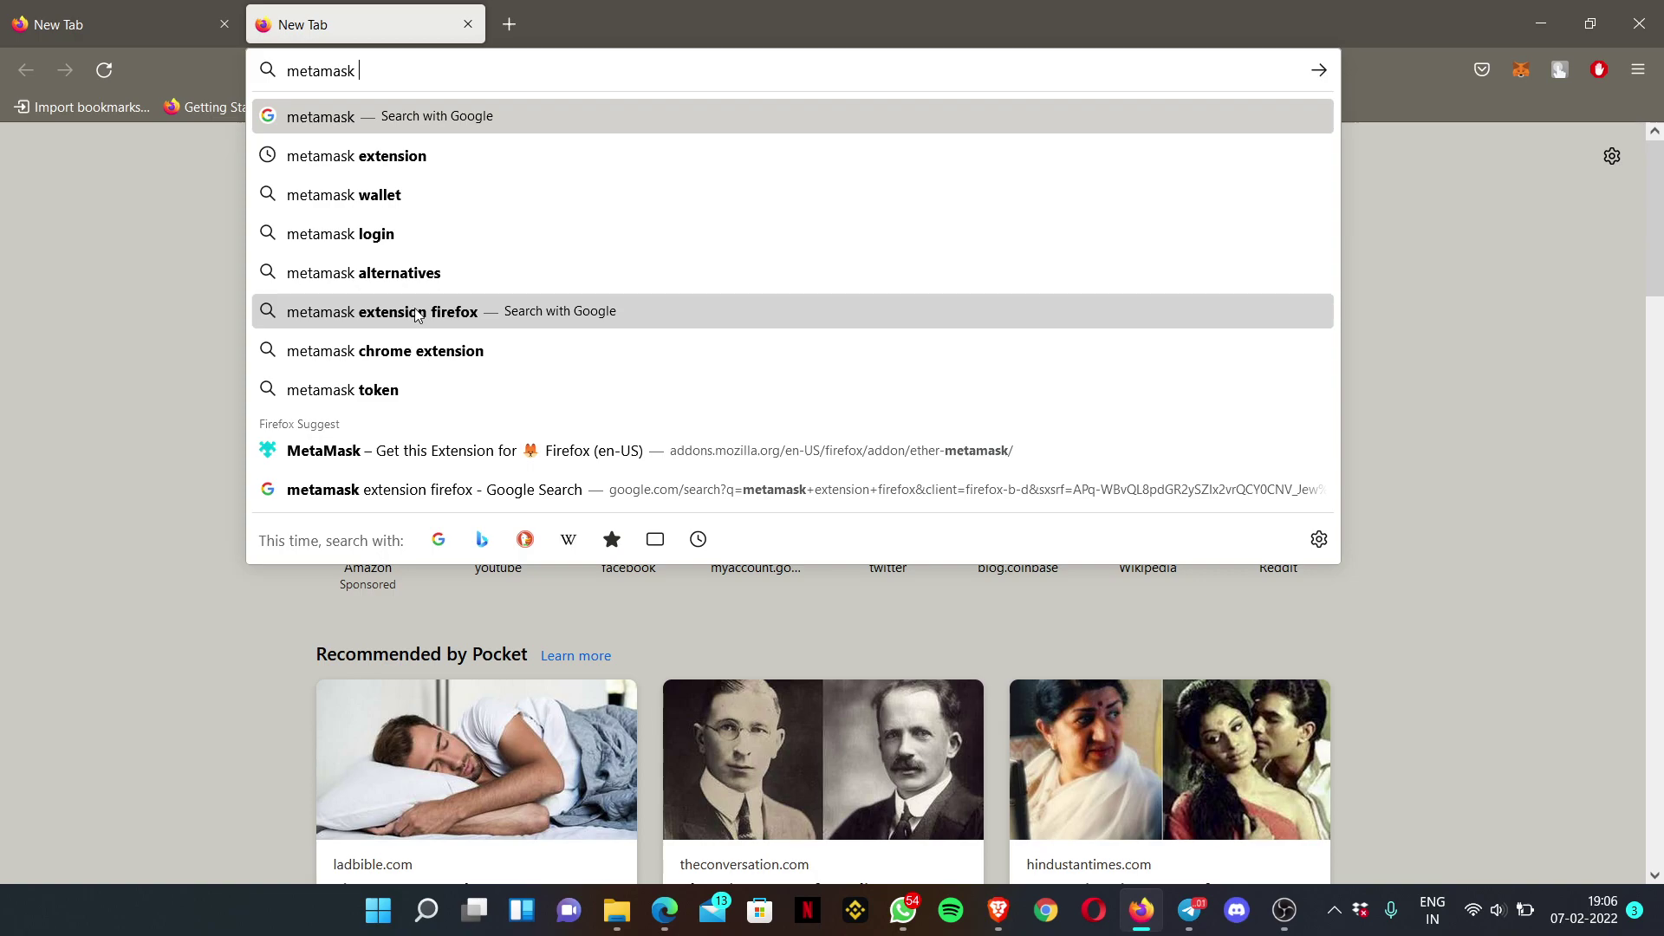
{"action": "left_click", "coordinate": [465, 314]}
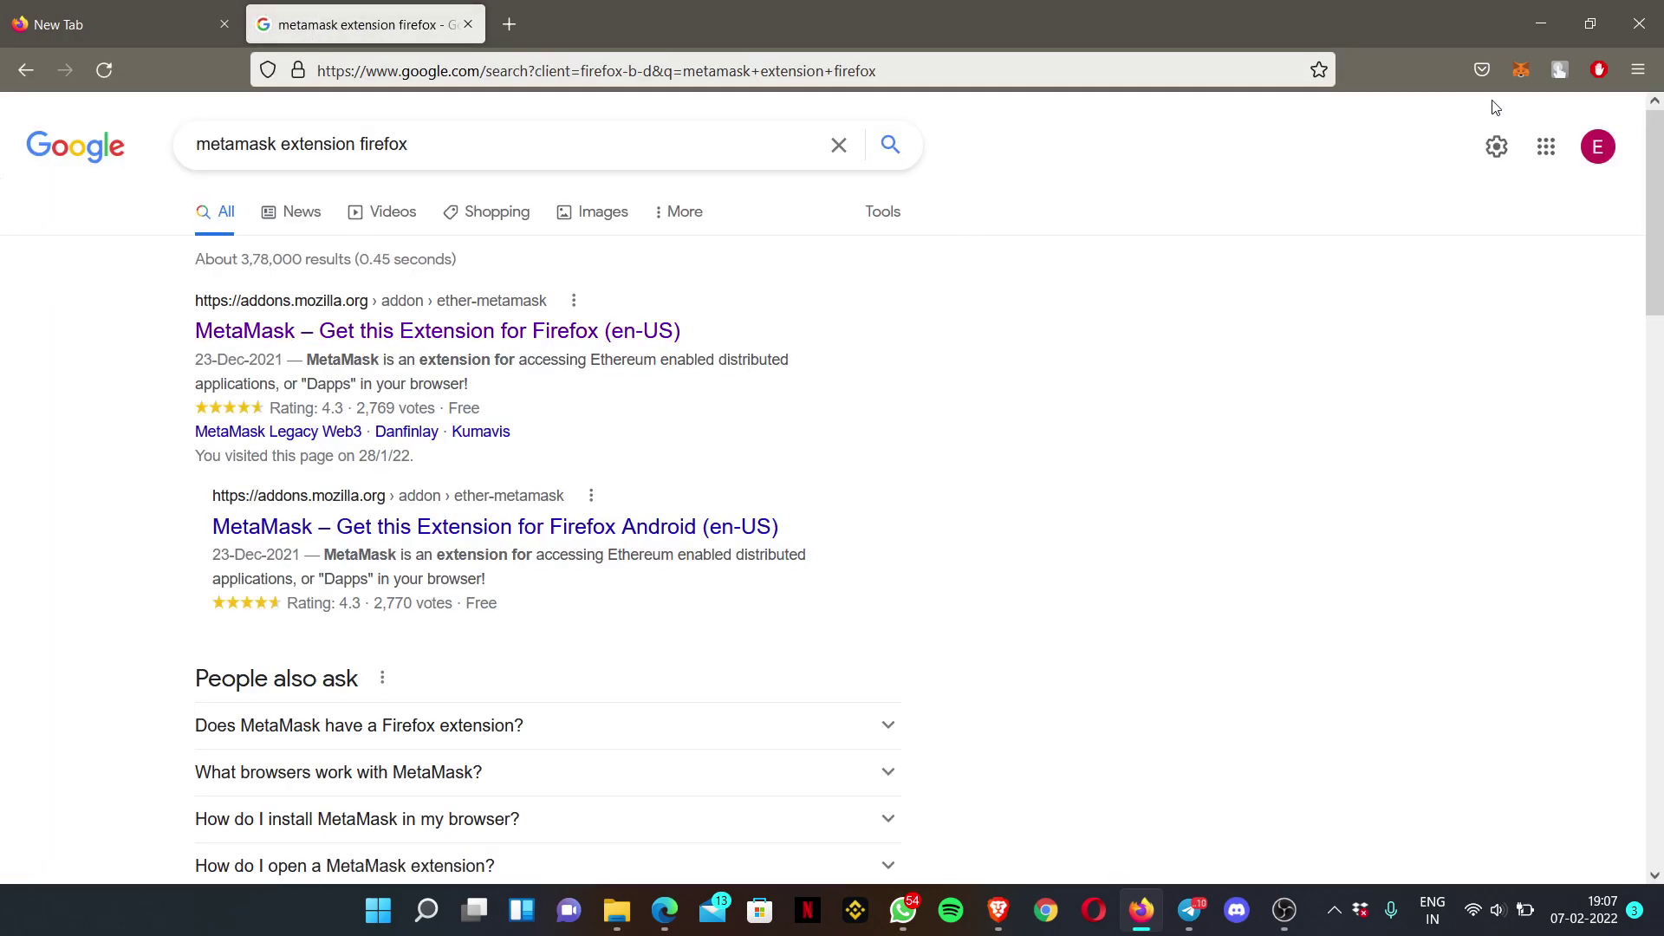
{"action": "left_click", "coordinate": [390, 334]}
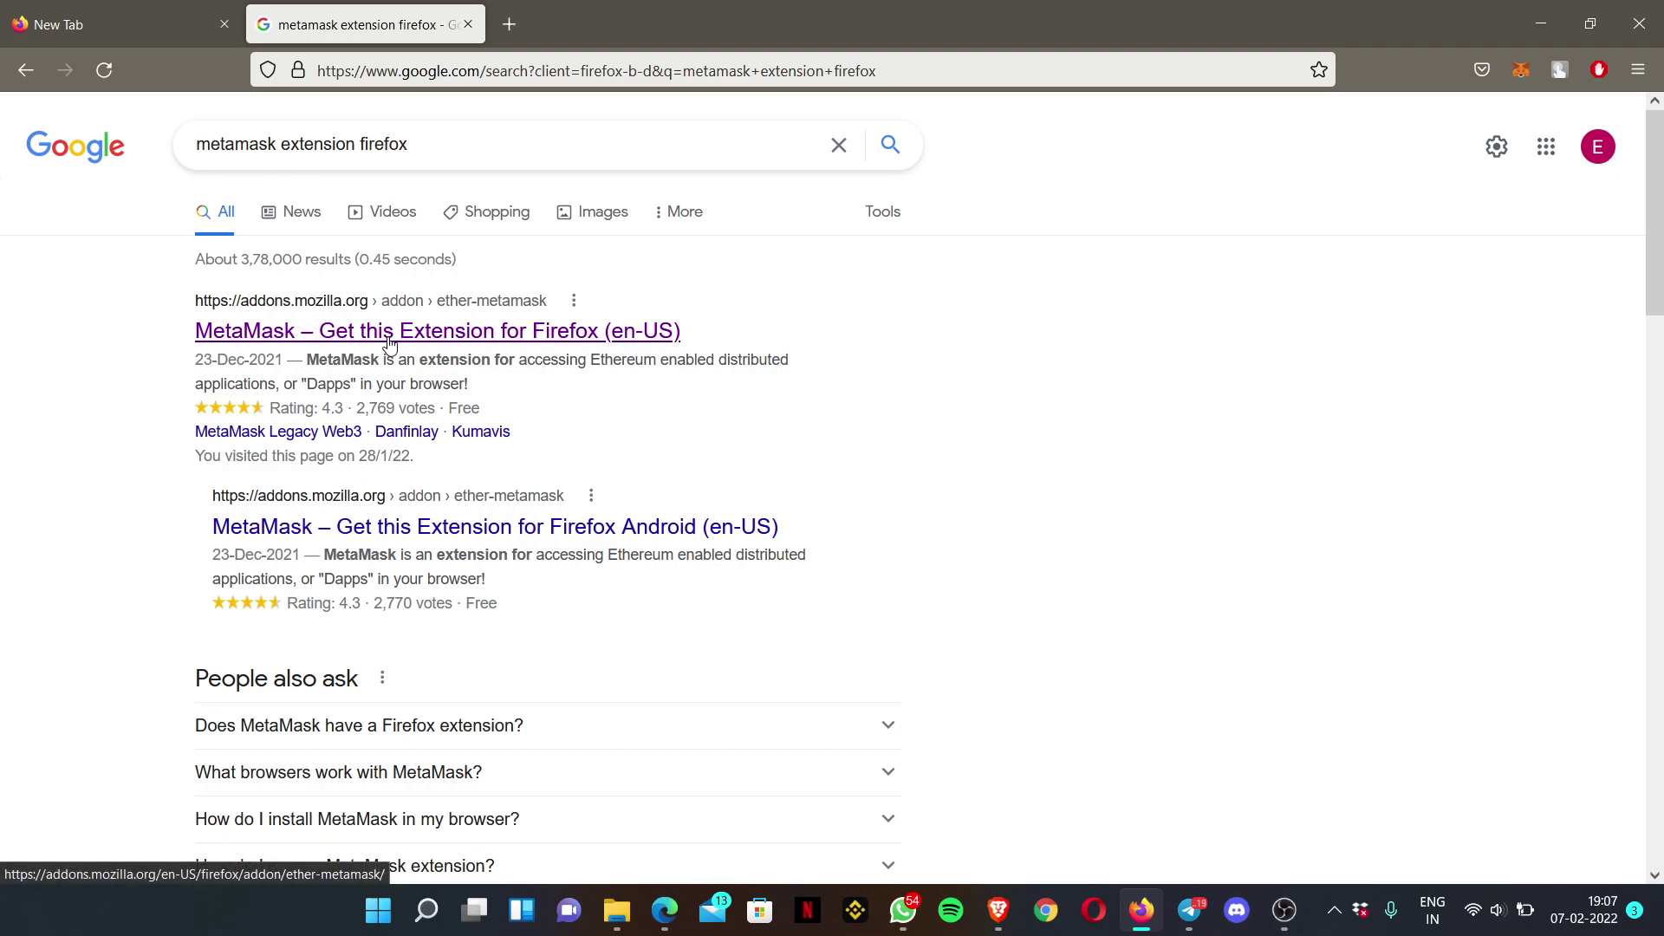
{"action": "left_click", "coordinate": [389, 334]}
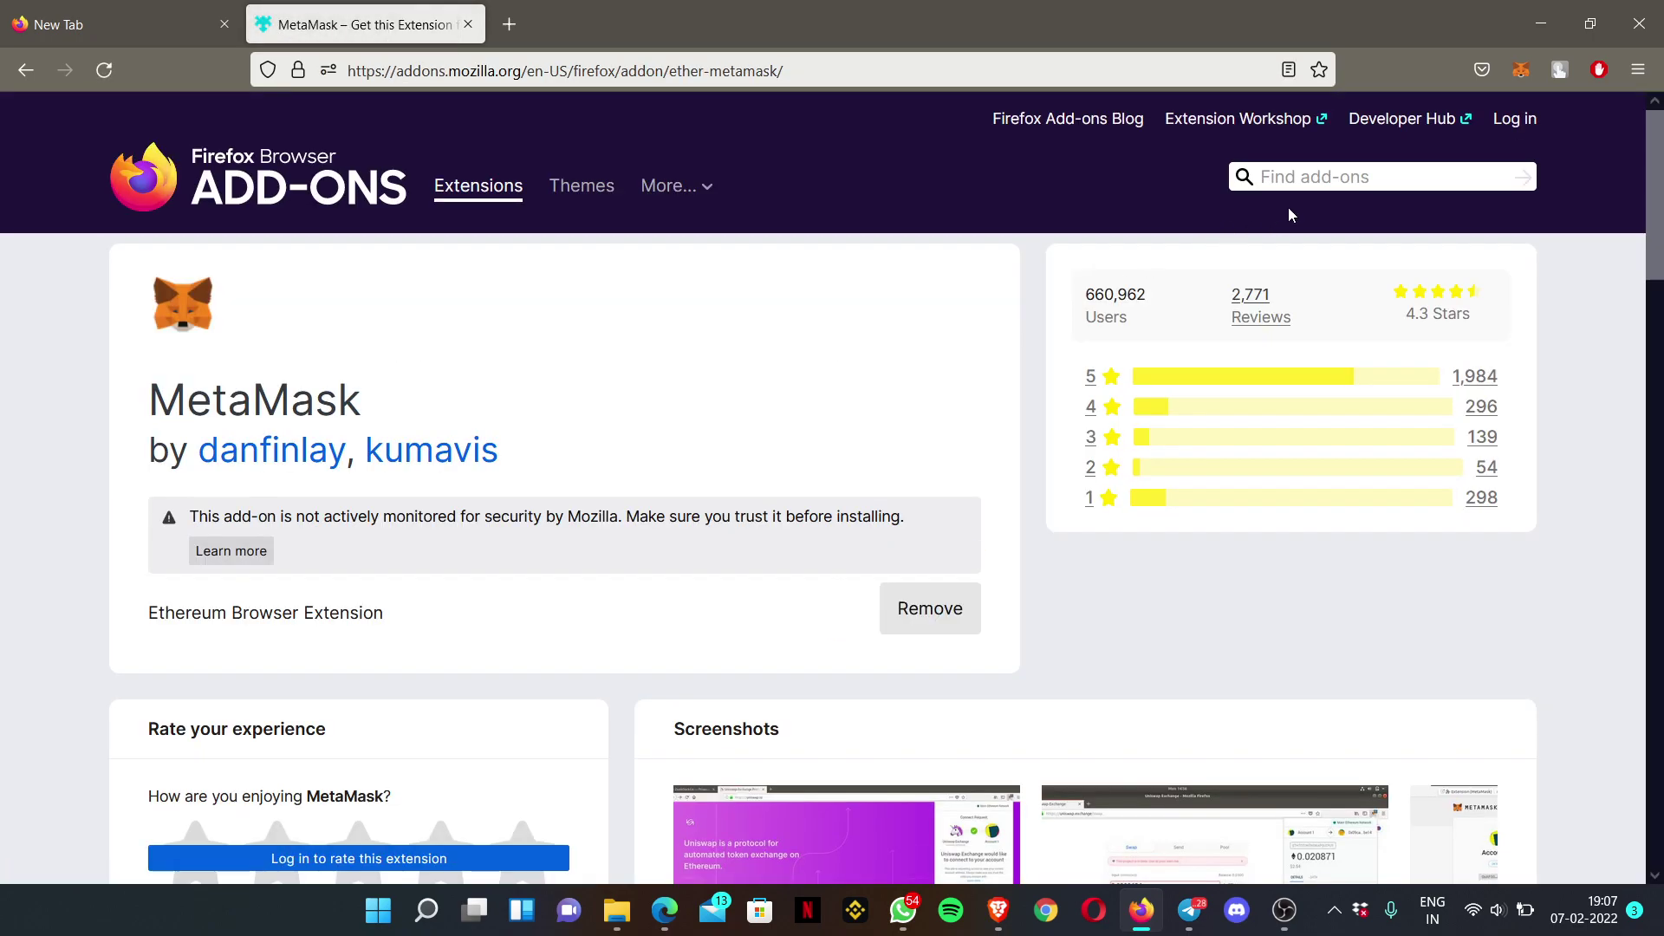
Review the installed MetaMask listing, open a third blank tab, and show the MetaMask wallet.
{"action": "scroll", "coordinate": [561, 420], "scroll_direction": "down", "scroll_amount": 2}
{"action": "scroll", "coordinate": [563, 422], "scroll_direction": "up", "scroll_amount": 2}
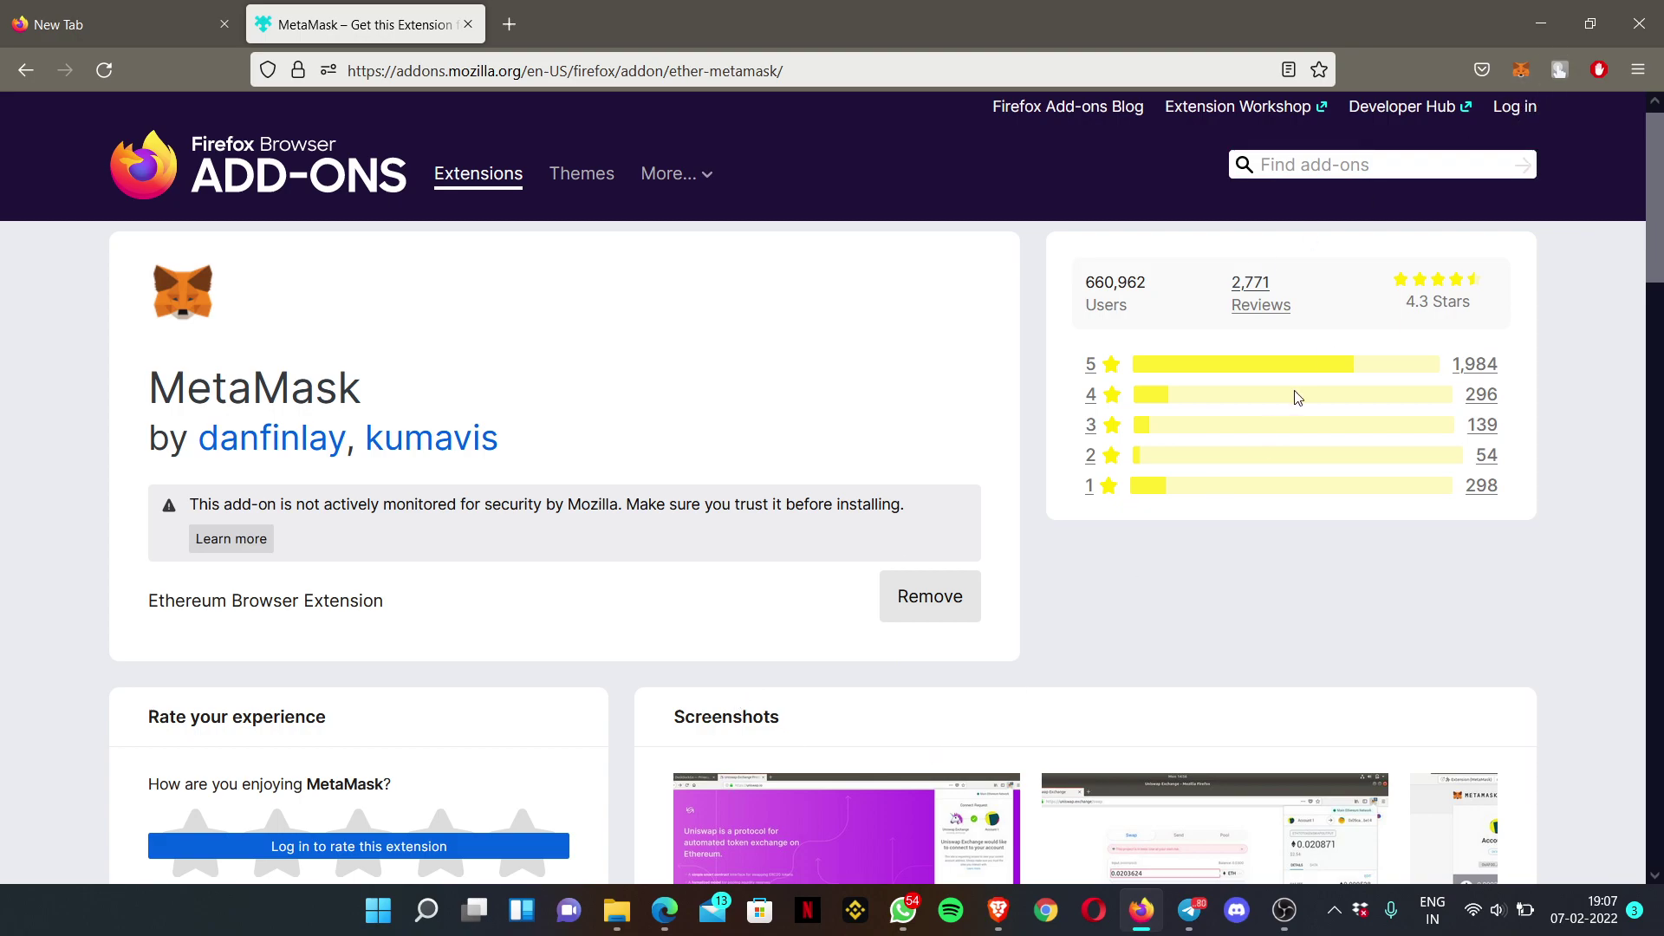
{"action": "left_click", "coordinate": [1456, 173]}
{"action": "left_click", "coordinate": [495, 19]}
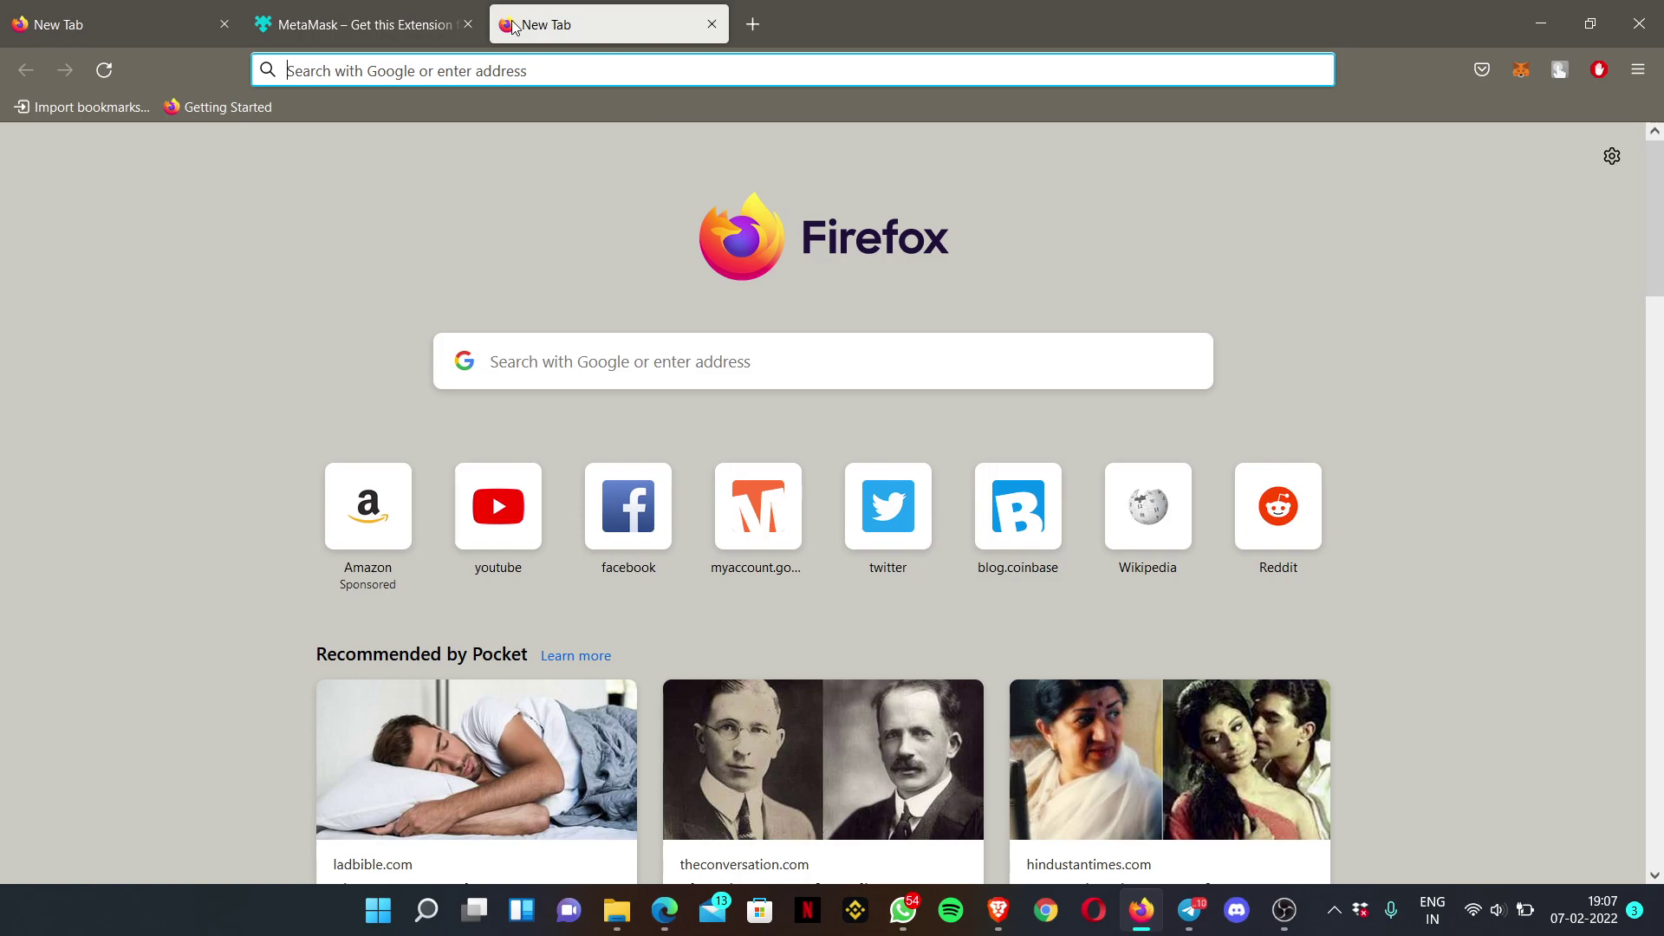
{"action": "left_click", "coordinate": [1528, 79]}
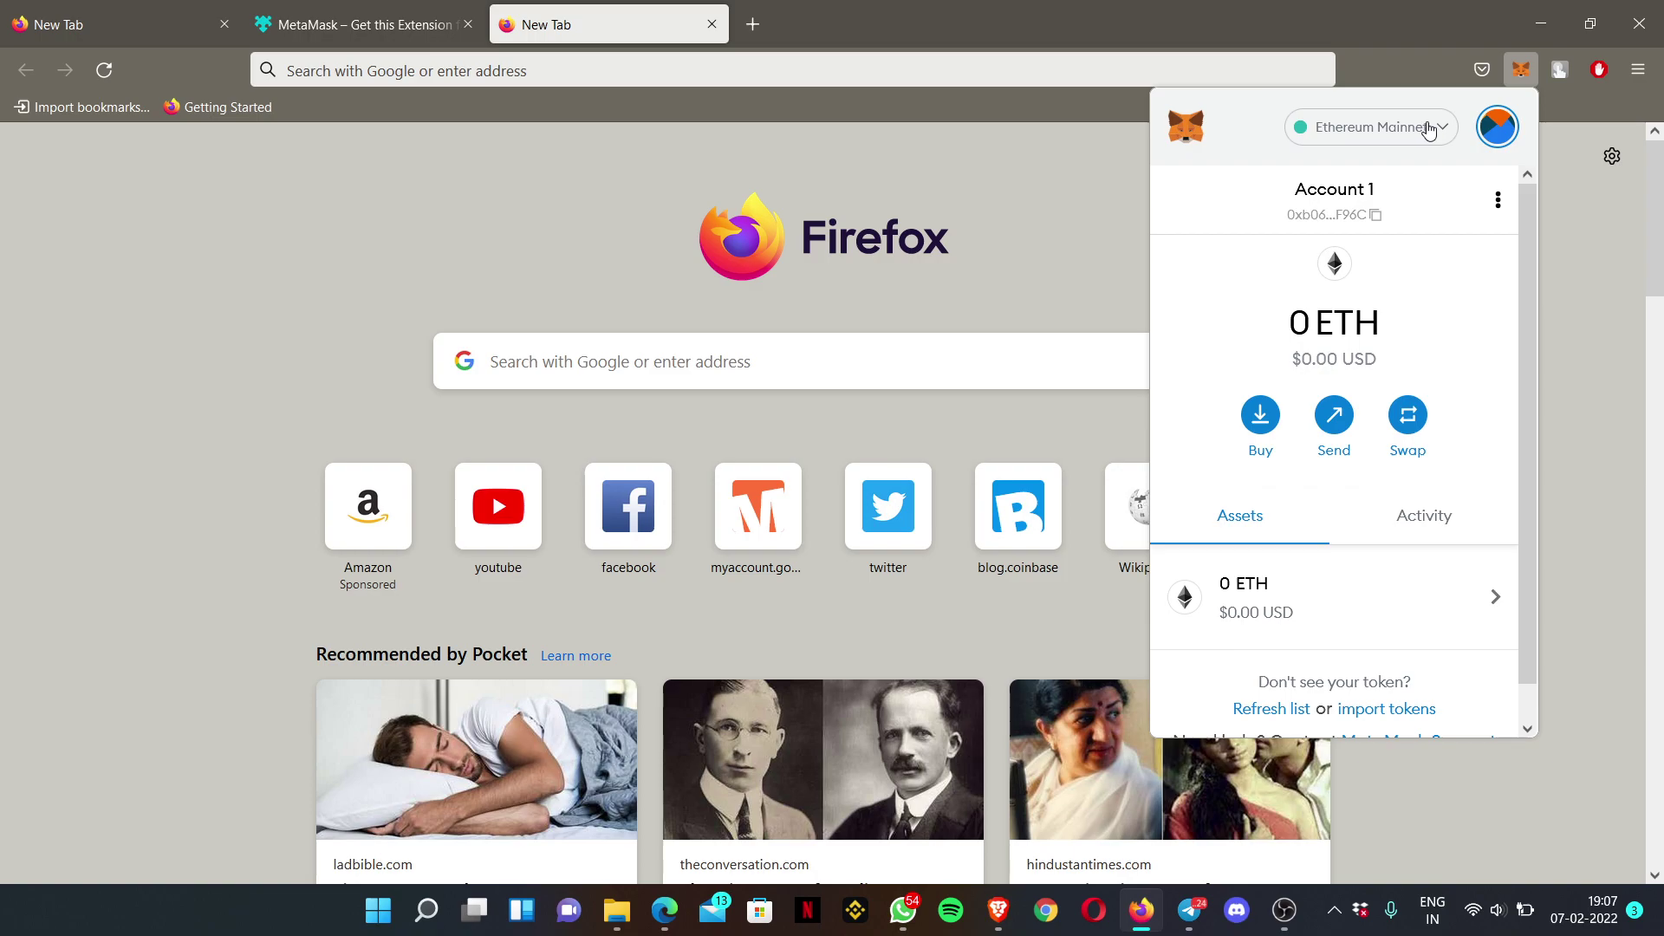
Confirm MetaMask lists only Ethereum Mainnet, then close the wallet and focus the address bar.
{"action": "left_click", "coordinate": [1409, 131]}
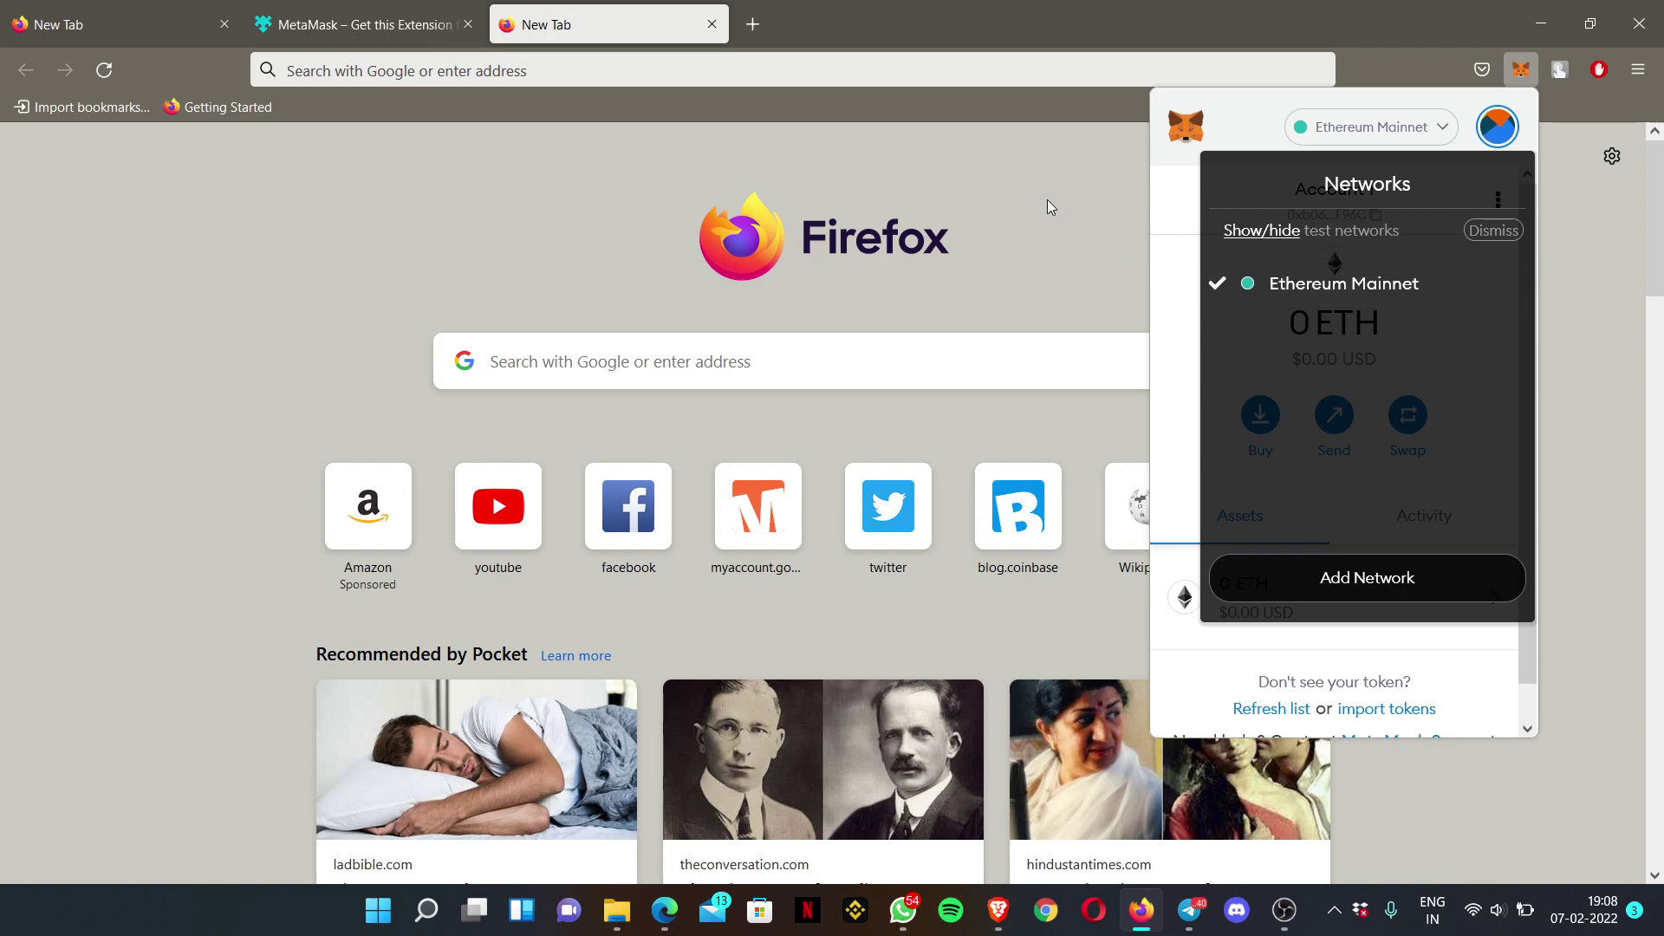
{"action": "left_click", "coordinate": [965, 157]}
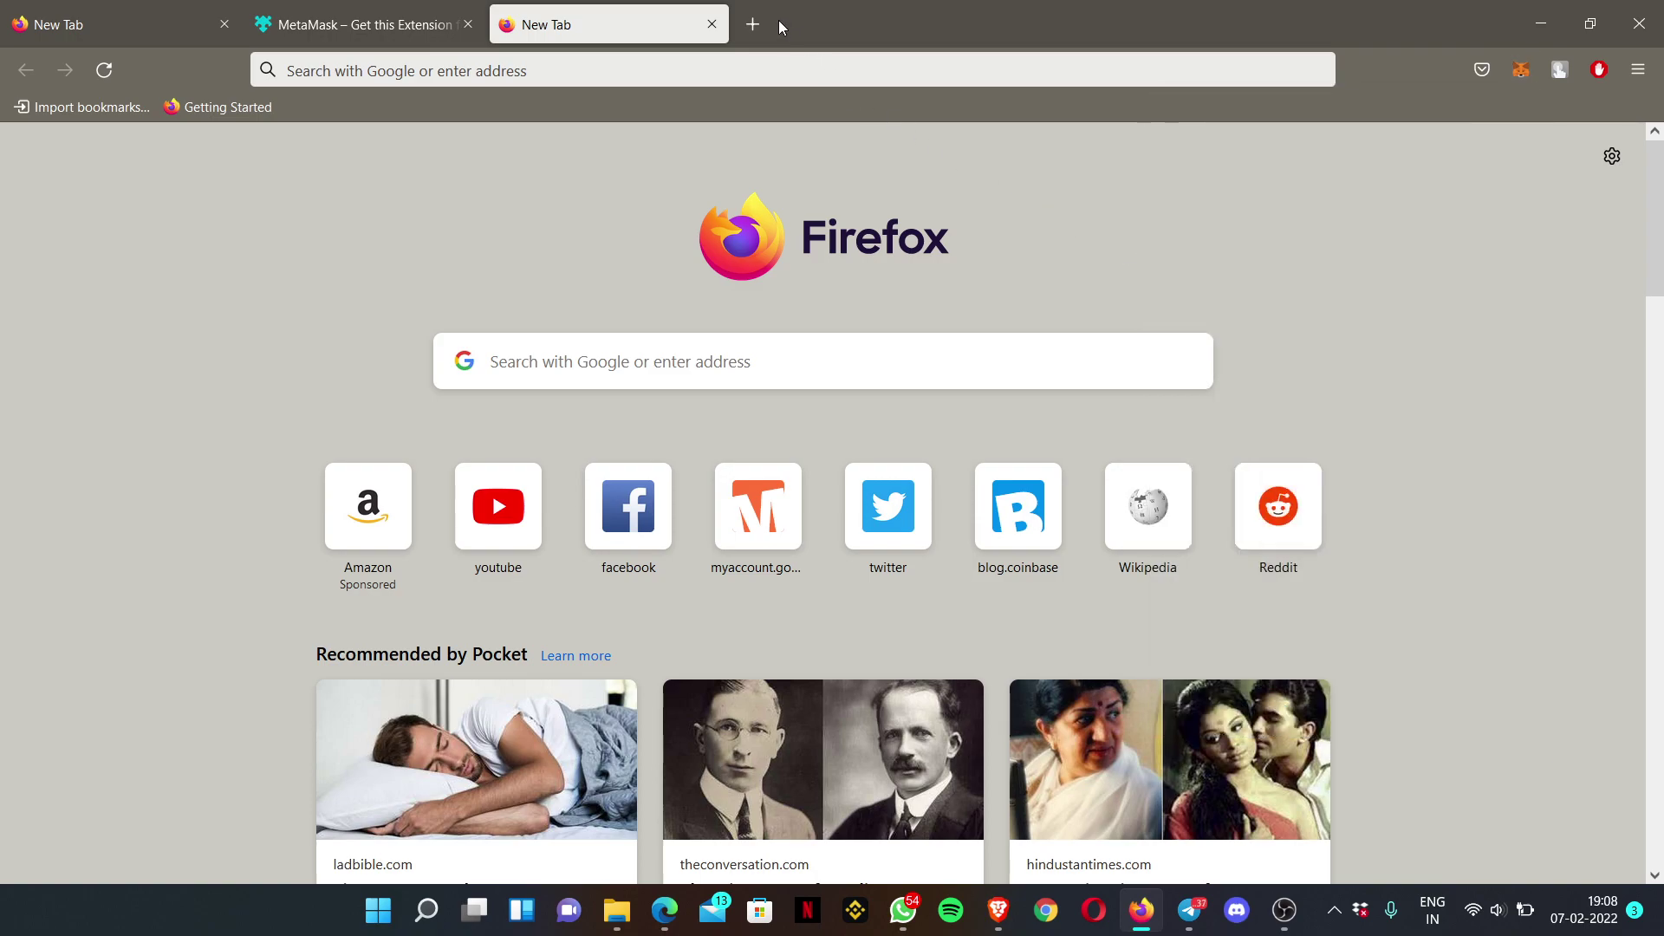
{"action": "left_click", "coordinate": [473, 72]}
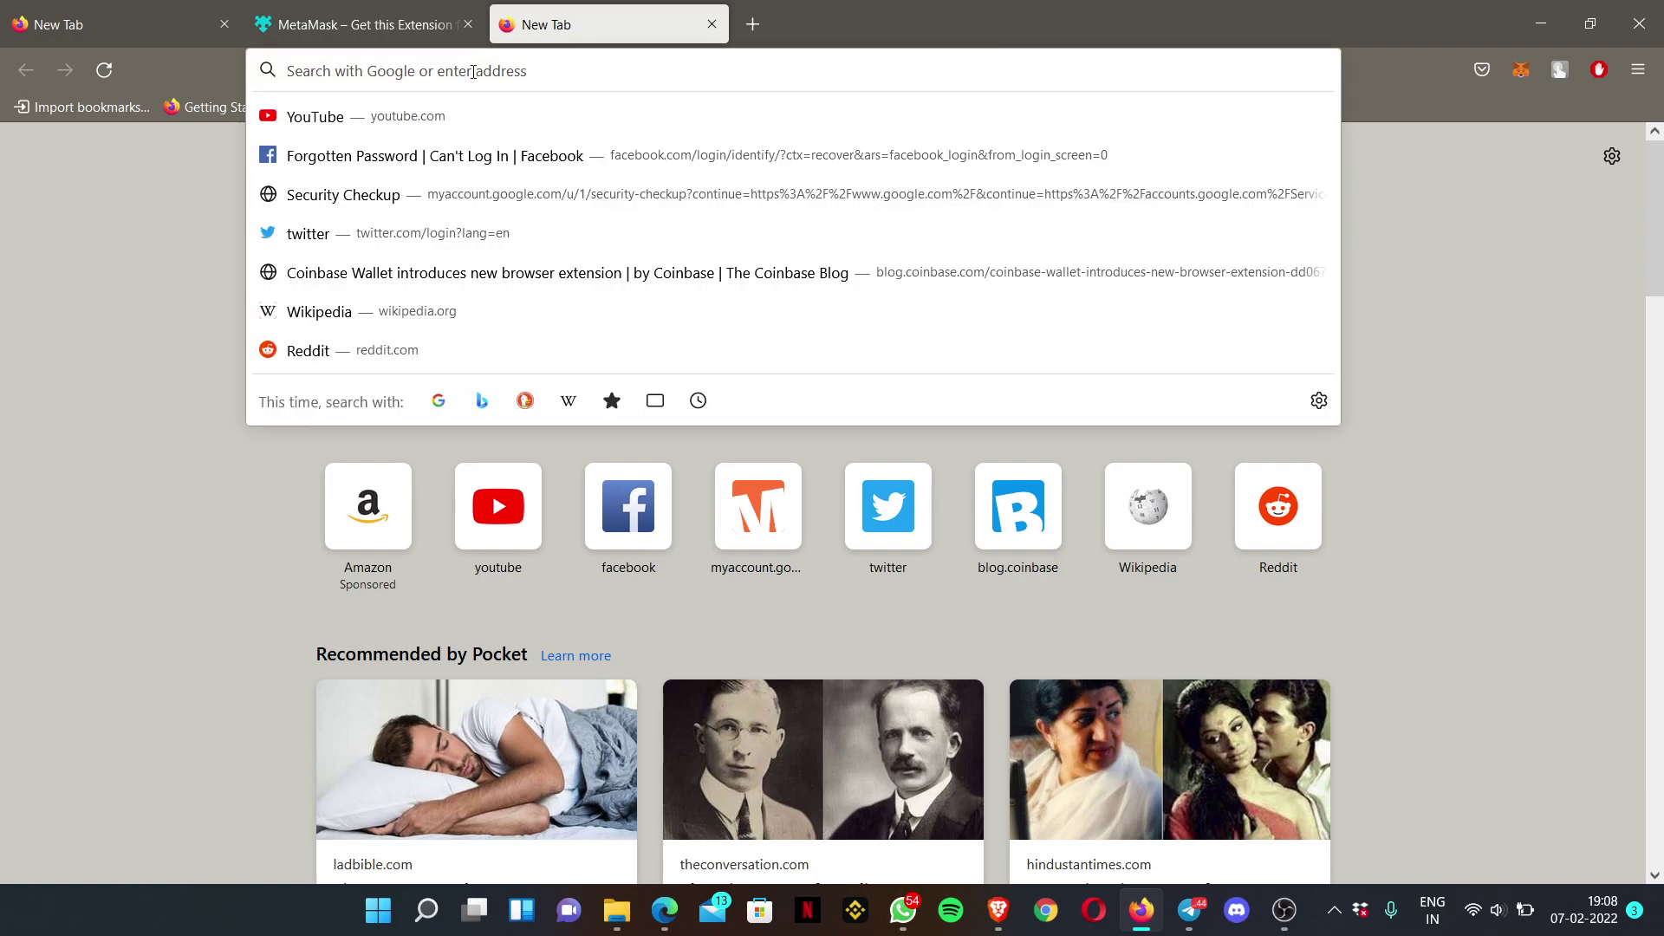
Search Google for 'sushiswap' and open the sushi.com home page.
{"action": "type", "text": "su"}
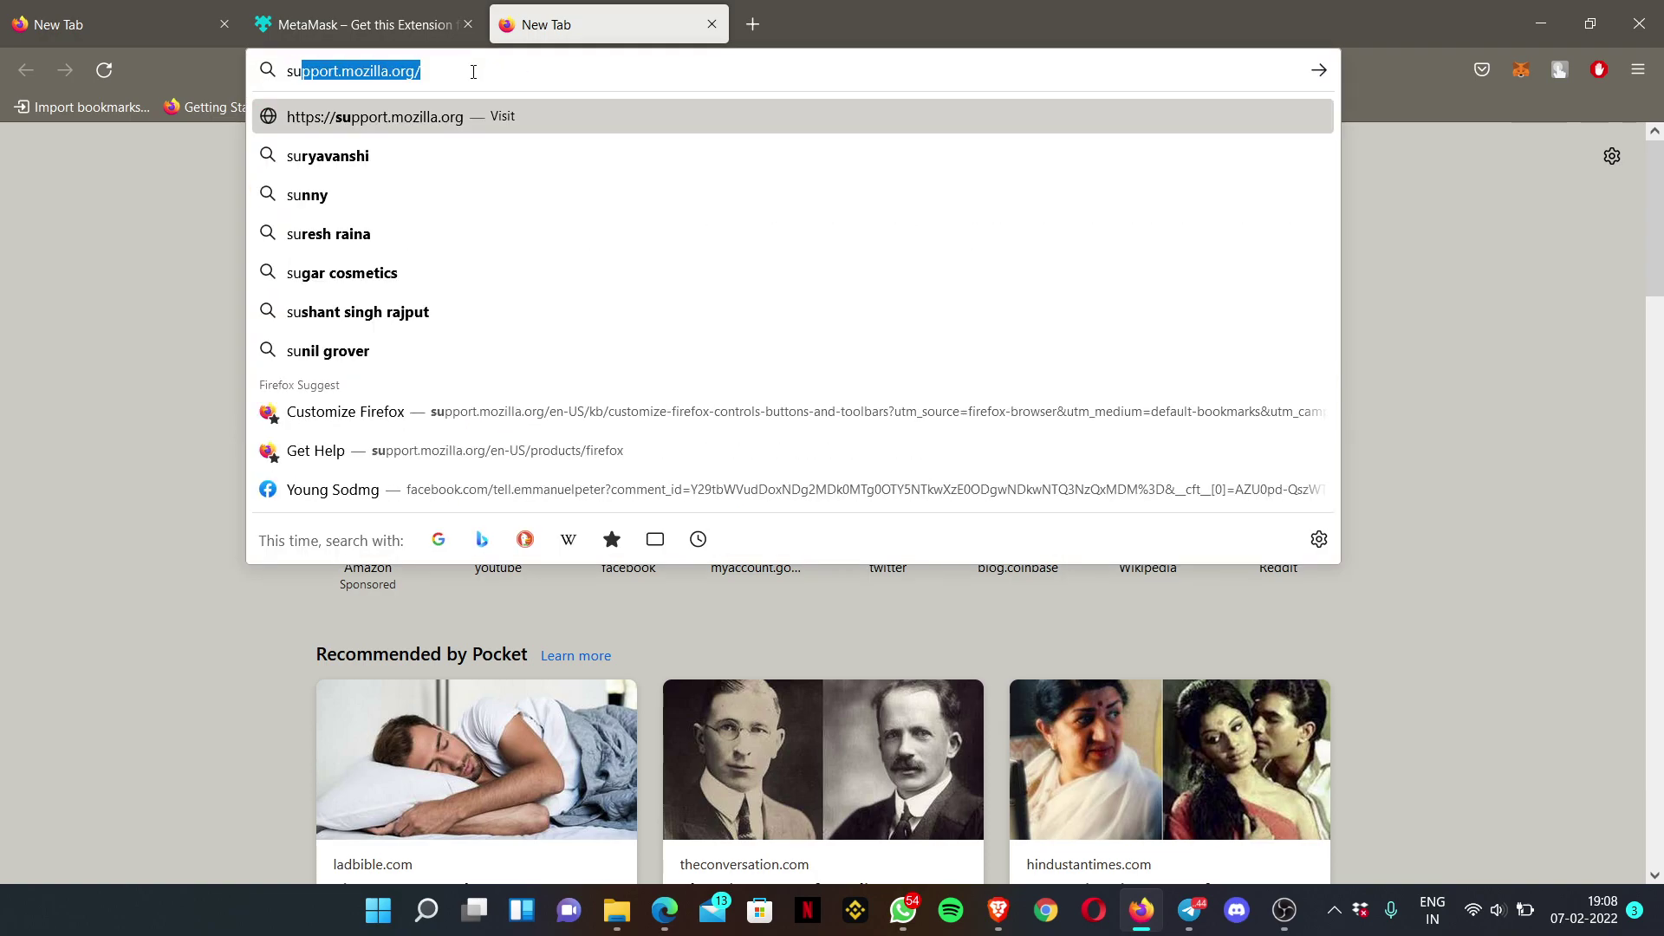
{"action": "type", "text": "sh"}
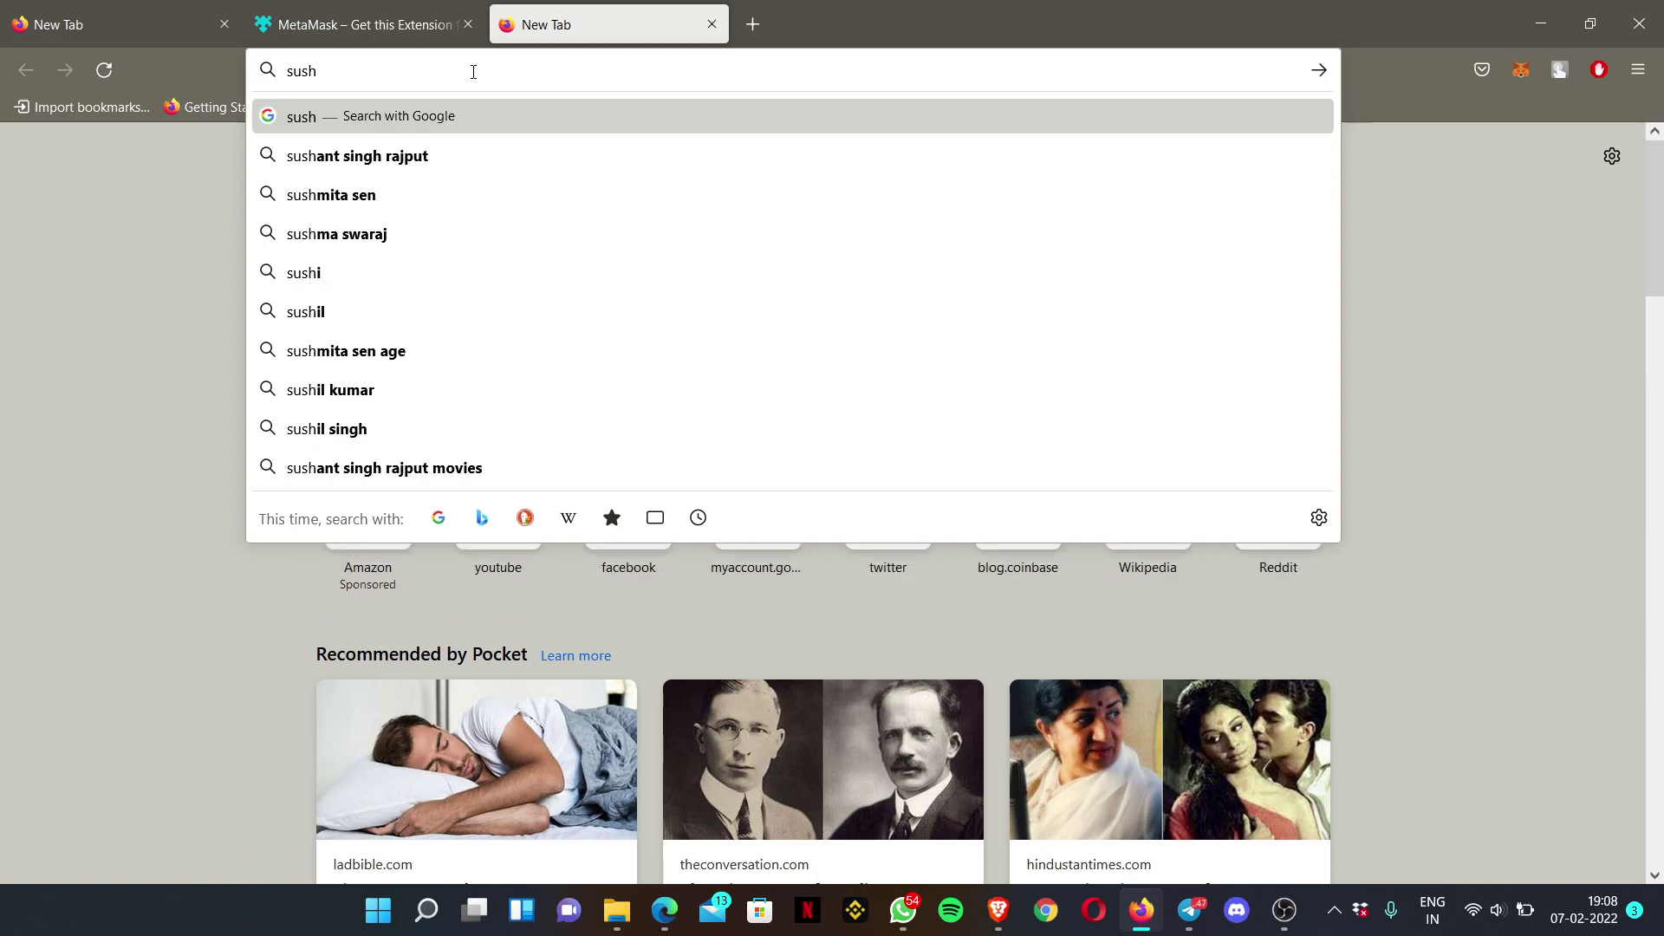
{"action": "type", "text": "iswap"}
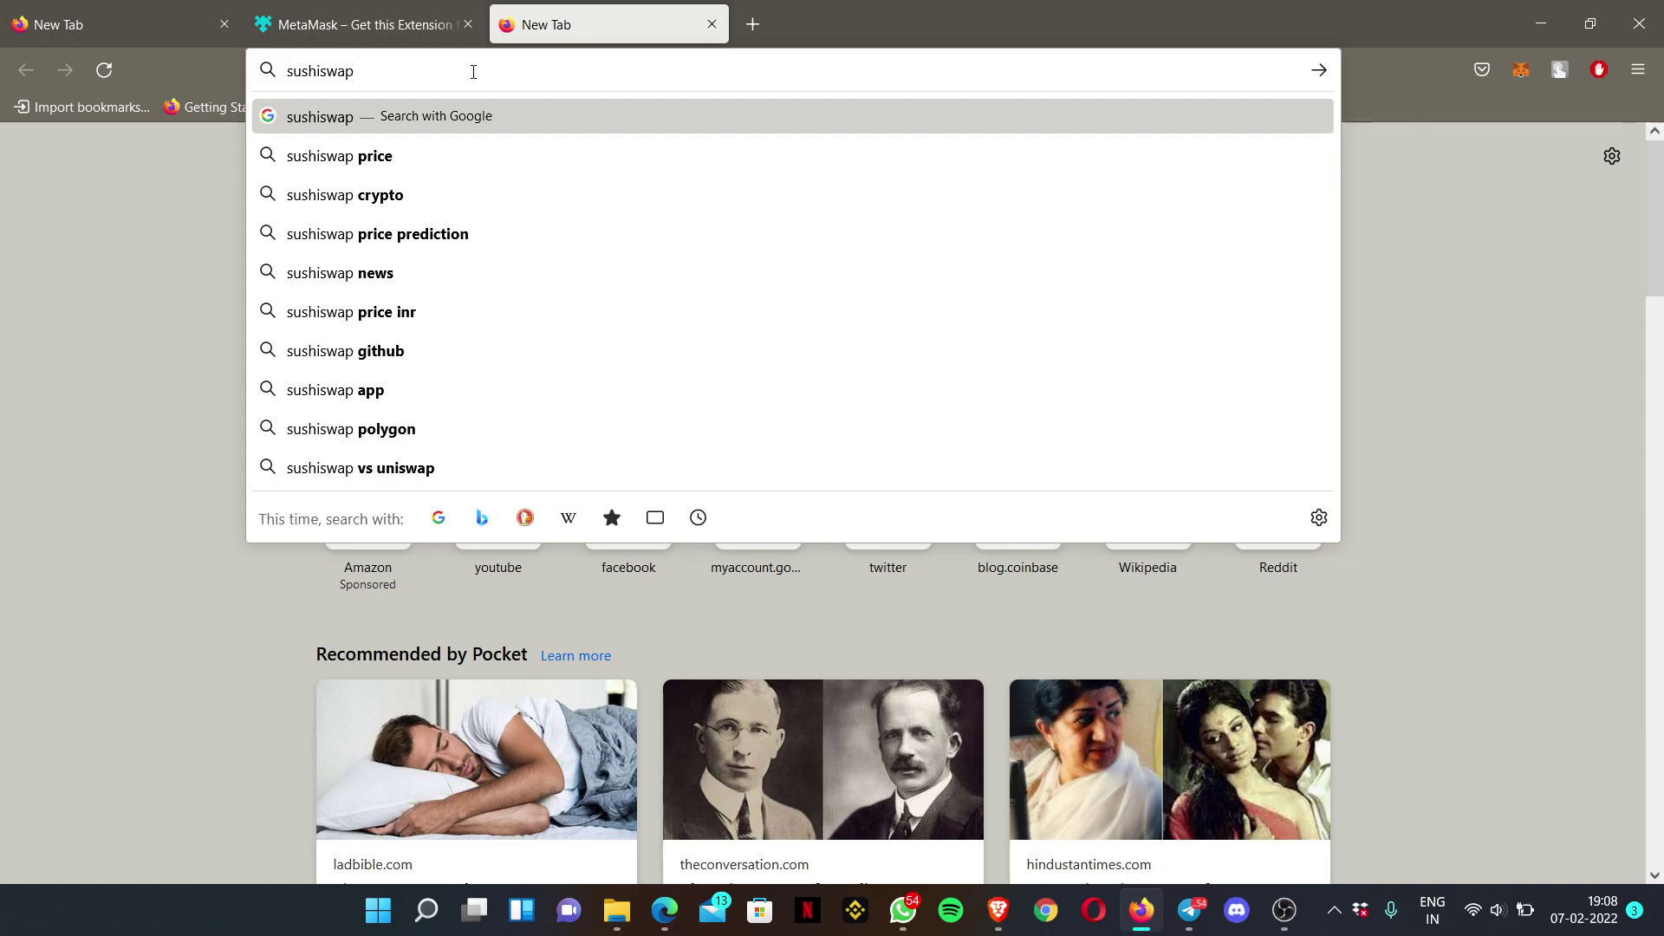
{"action": "key", "text": "Return"}
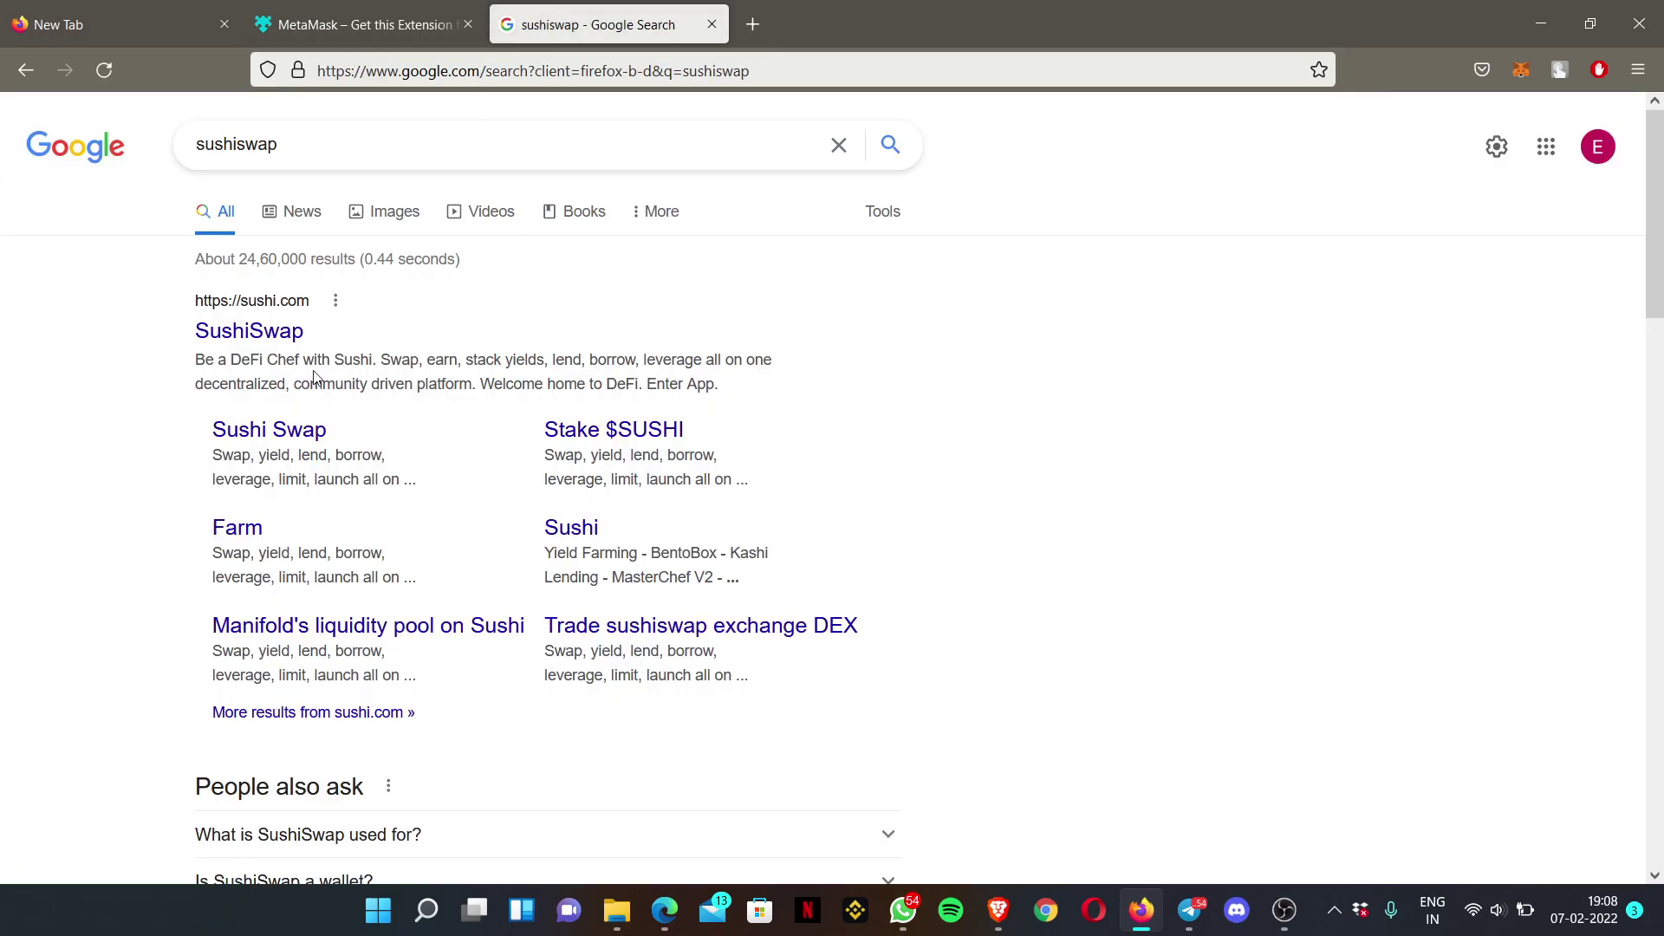
{"action": "left_click", "coordinate": [267, 337]}
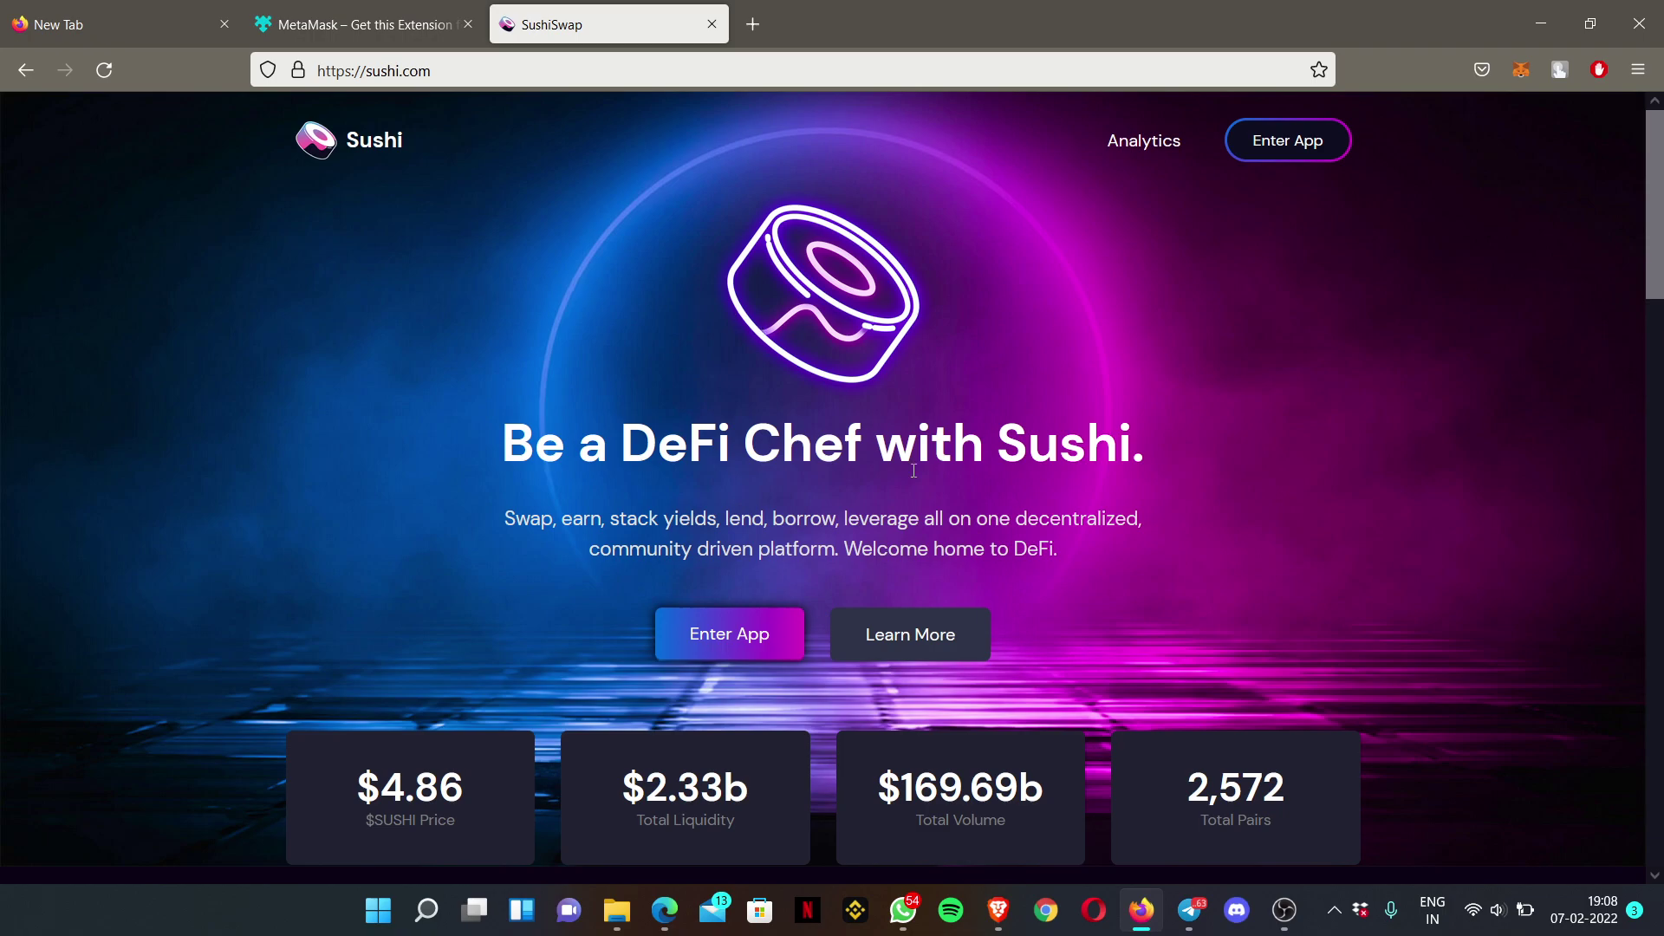
Look over the sushi.com home page and launch the swap app with Enter App.
{"action": "scroll", "coordinate": [979, 589], "scroll_direction": "down", "scroll_amount": 1}
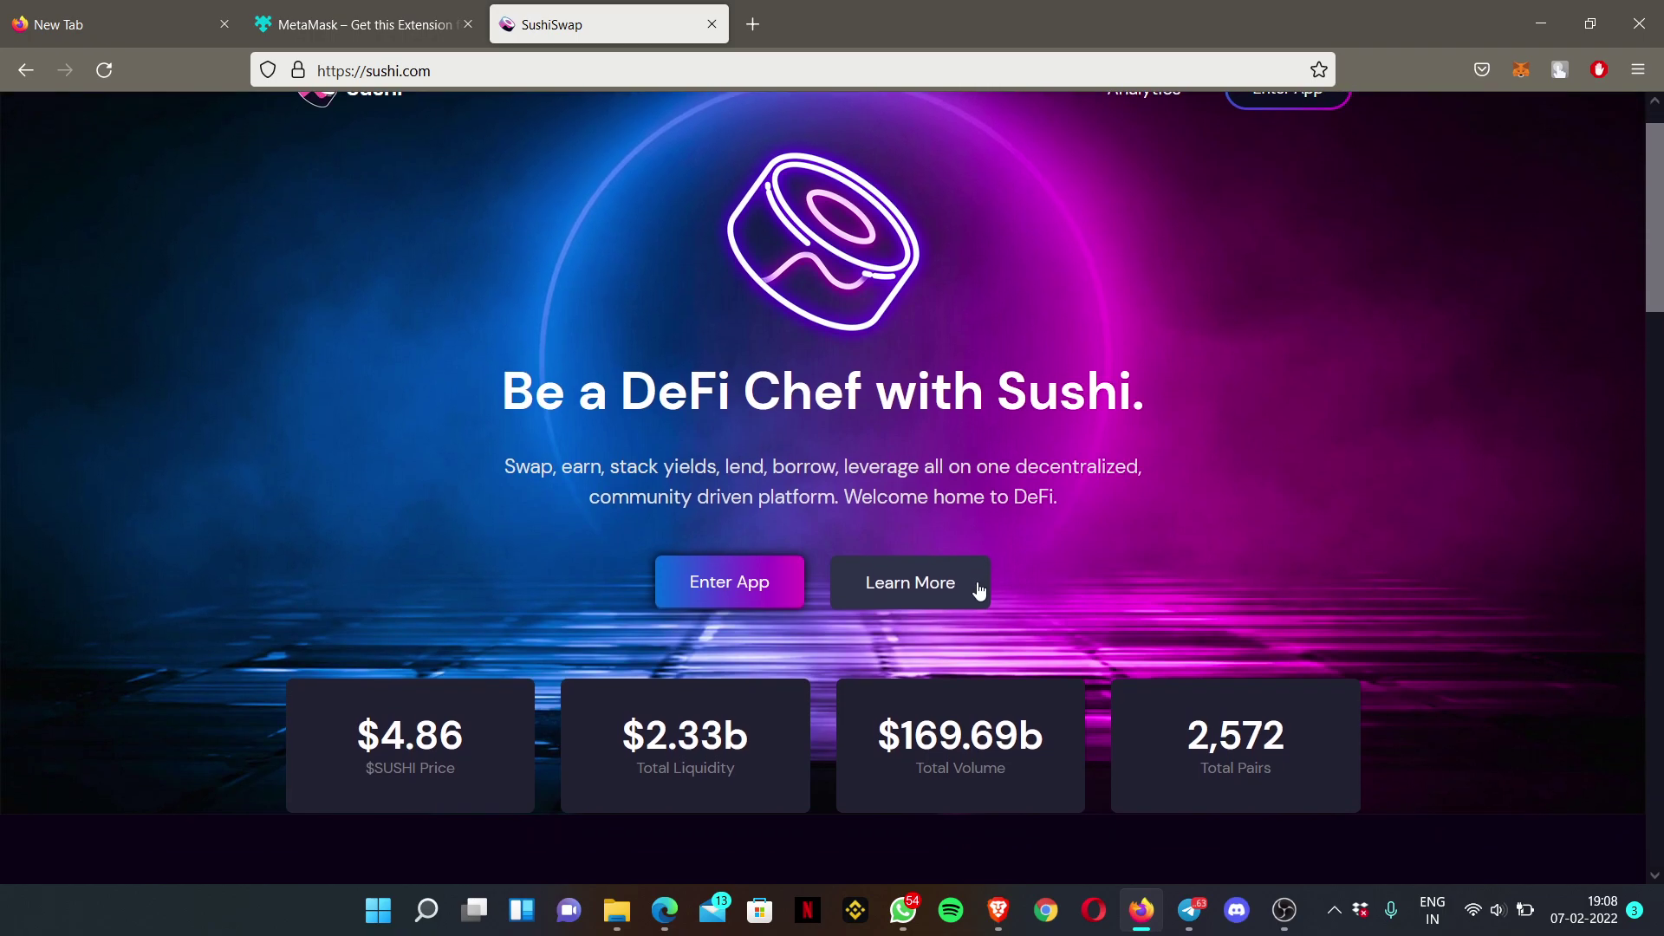
{"action": "scroll", "coordinate": [979, 592], "scroll_direction": "up", "scroll_amount": 1}
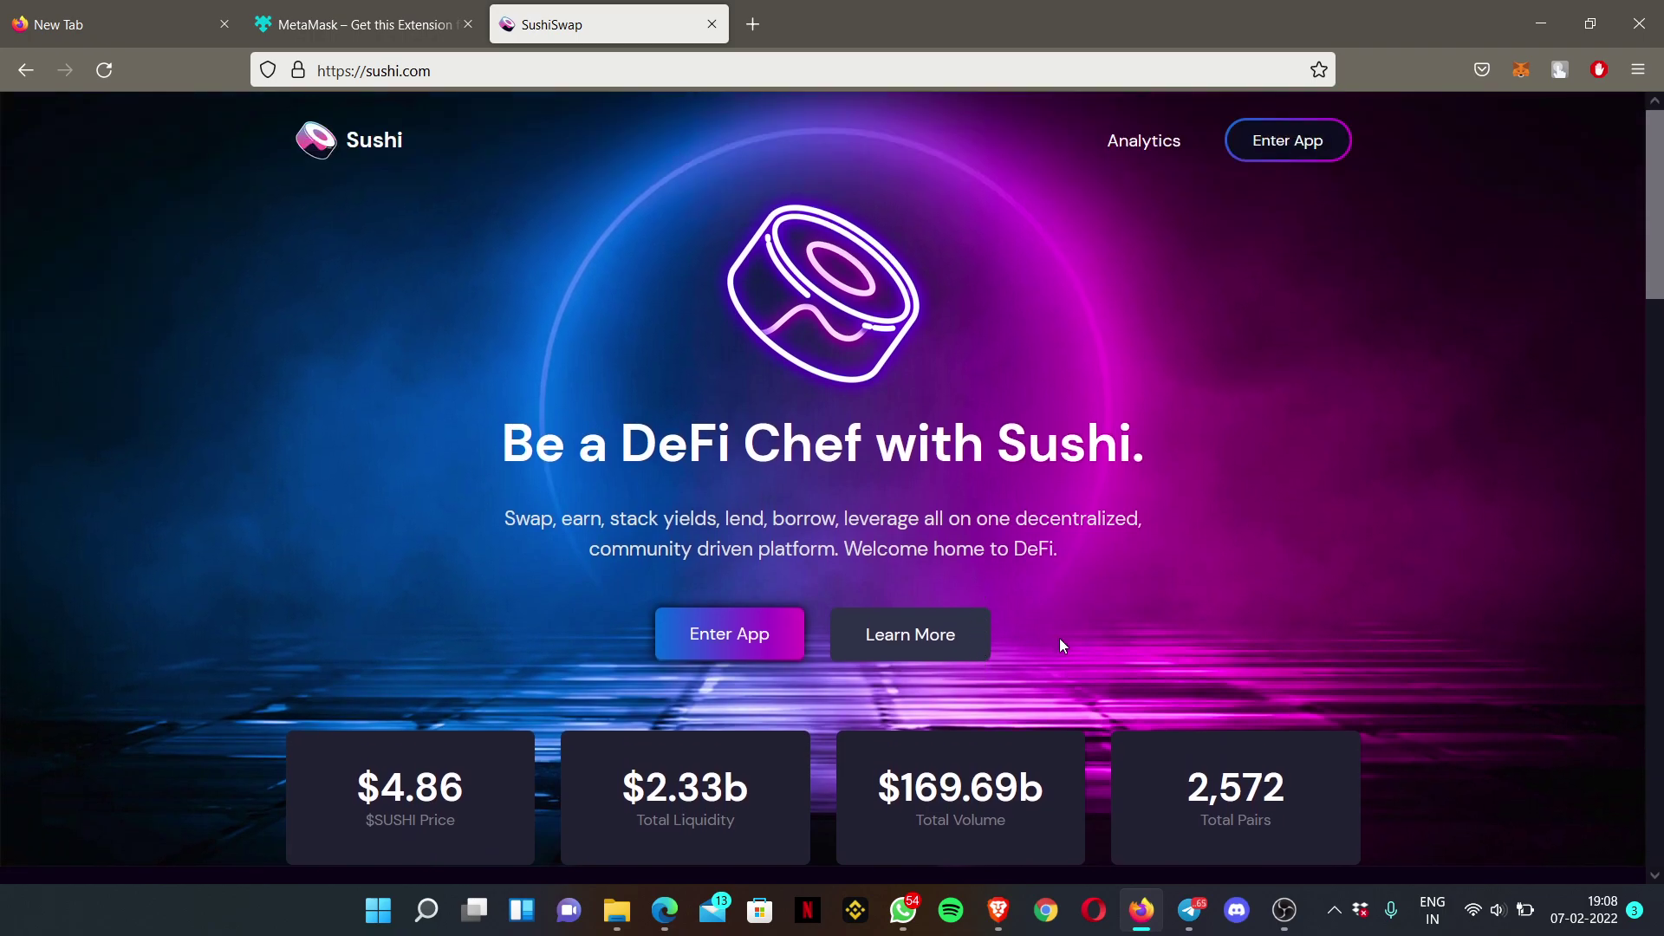
{"action": "scroll", "coordinate": [1060, 643], "scroll_direction": "down", "scroll_amount": 5}
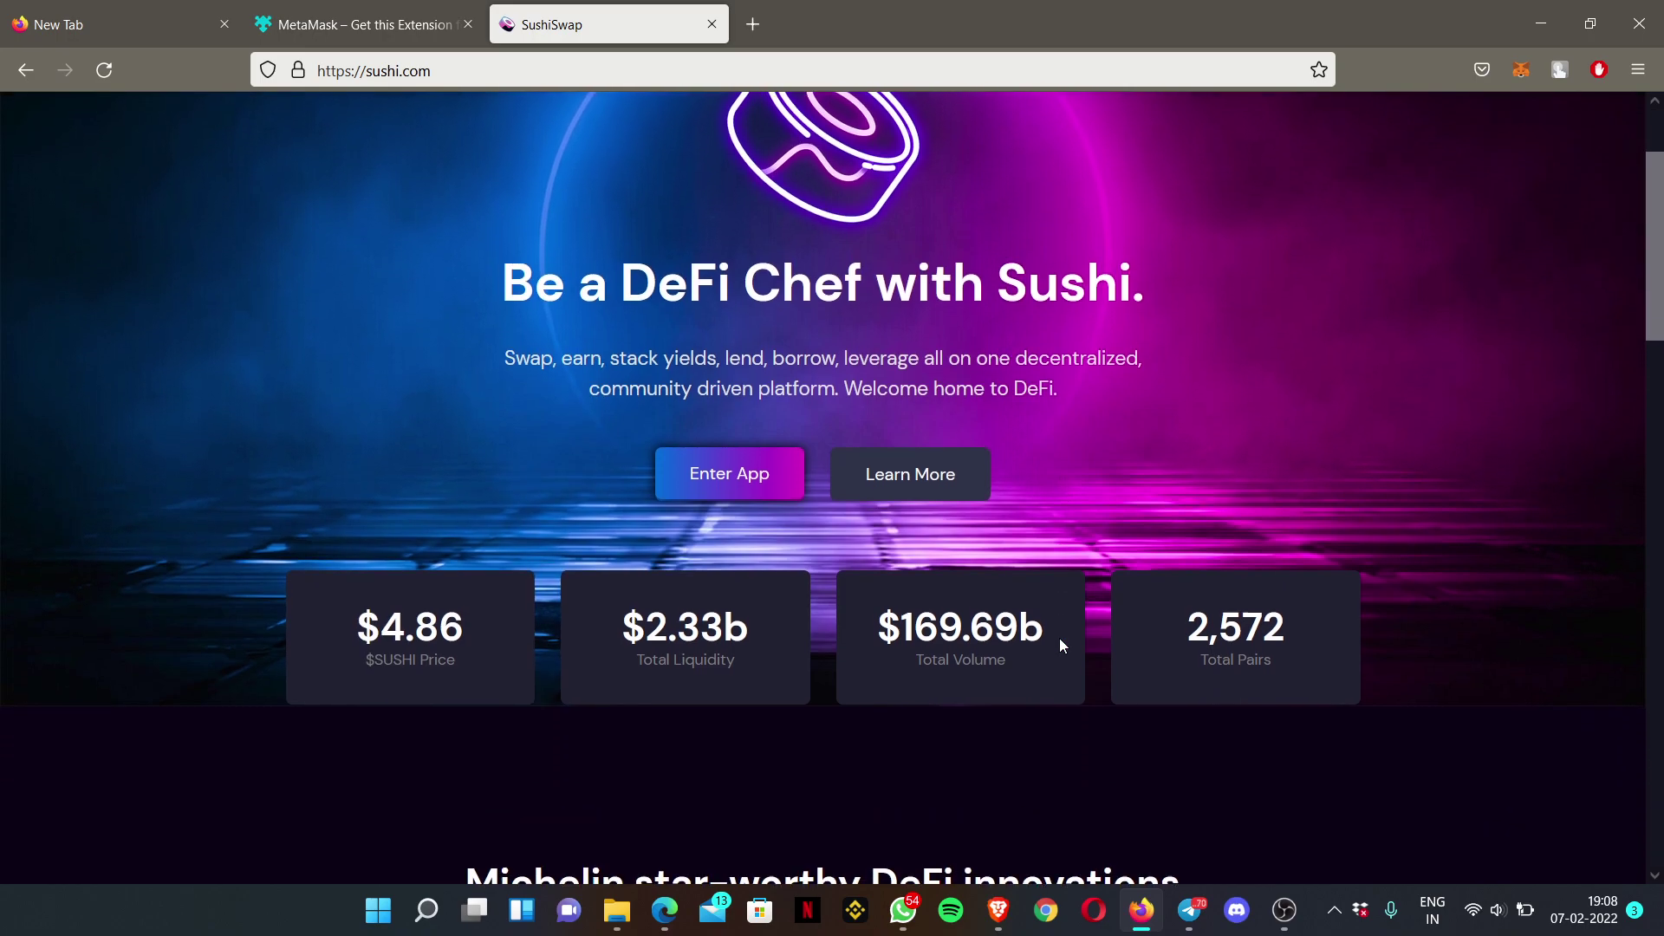
{"action": "scroll", "coordinate": [1061, 638], "scroll_direction": "up", "scroll_amount": 5}
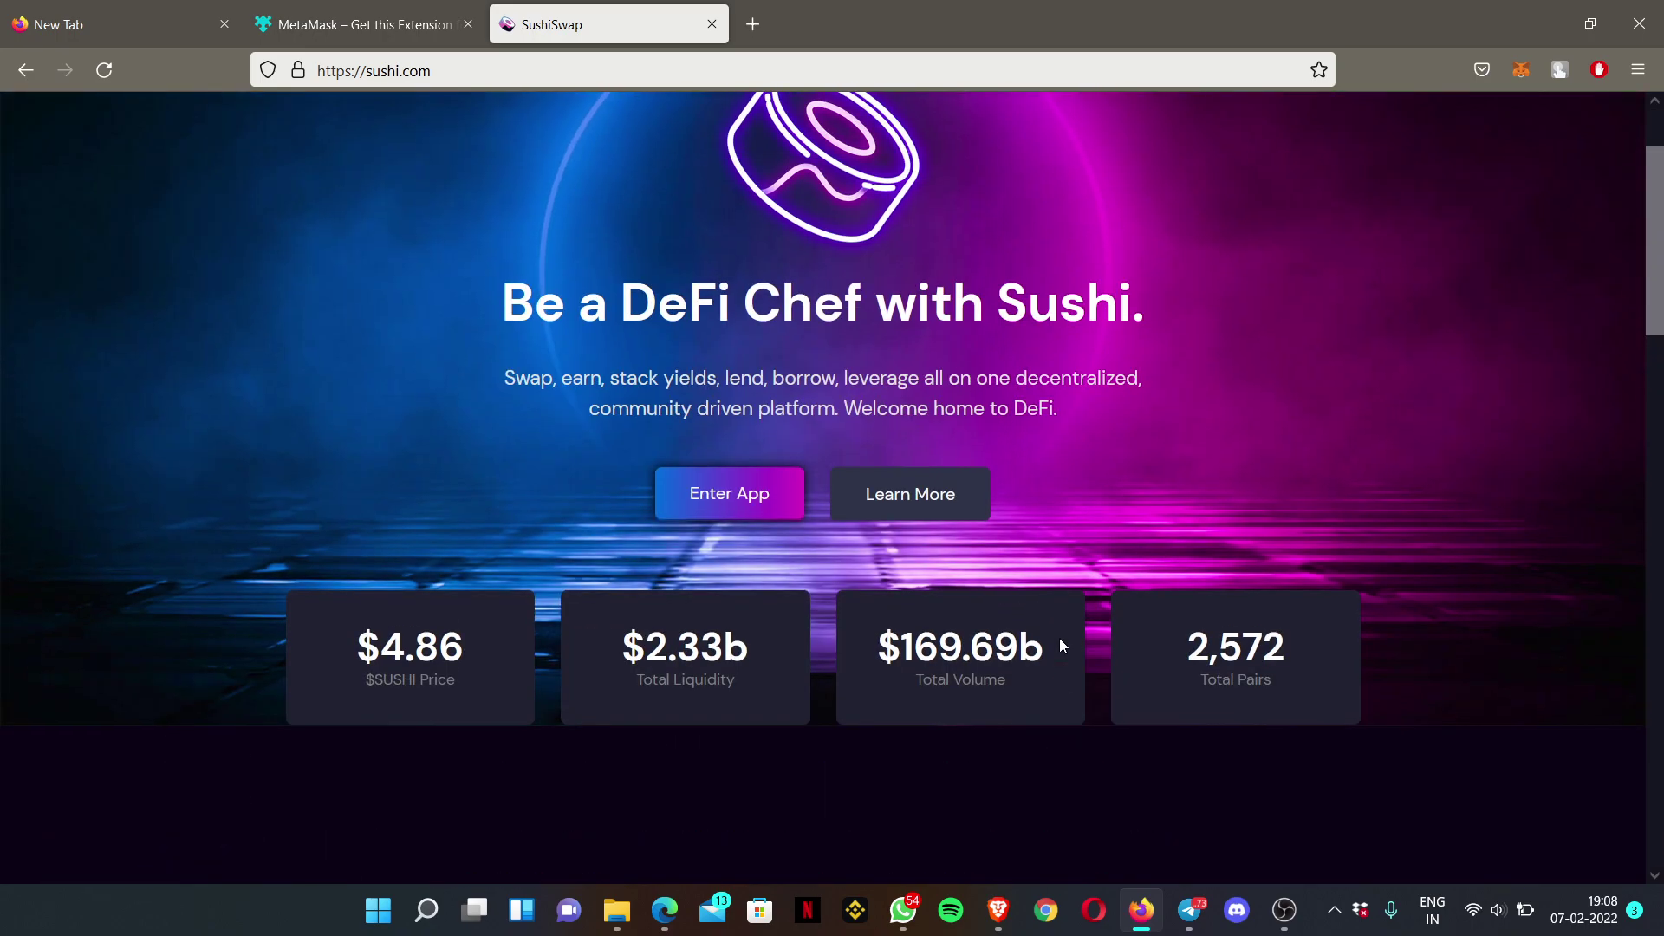
{"action": "scroll", "coordinate": [1060, 640], "scroll_direction": "down", "scroll_amount": 1}
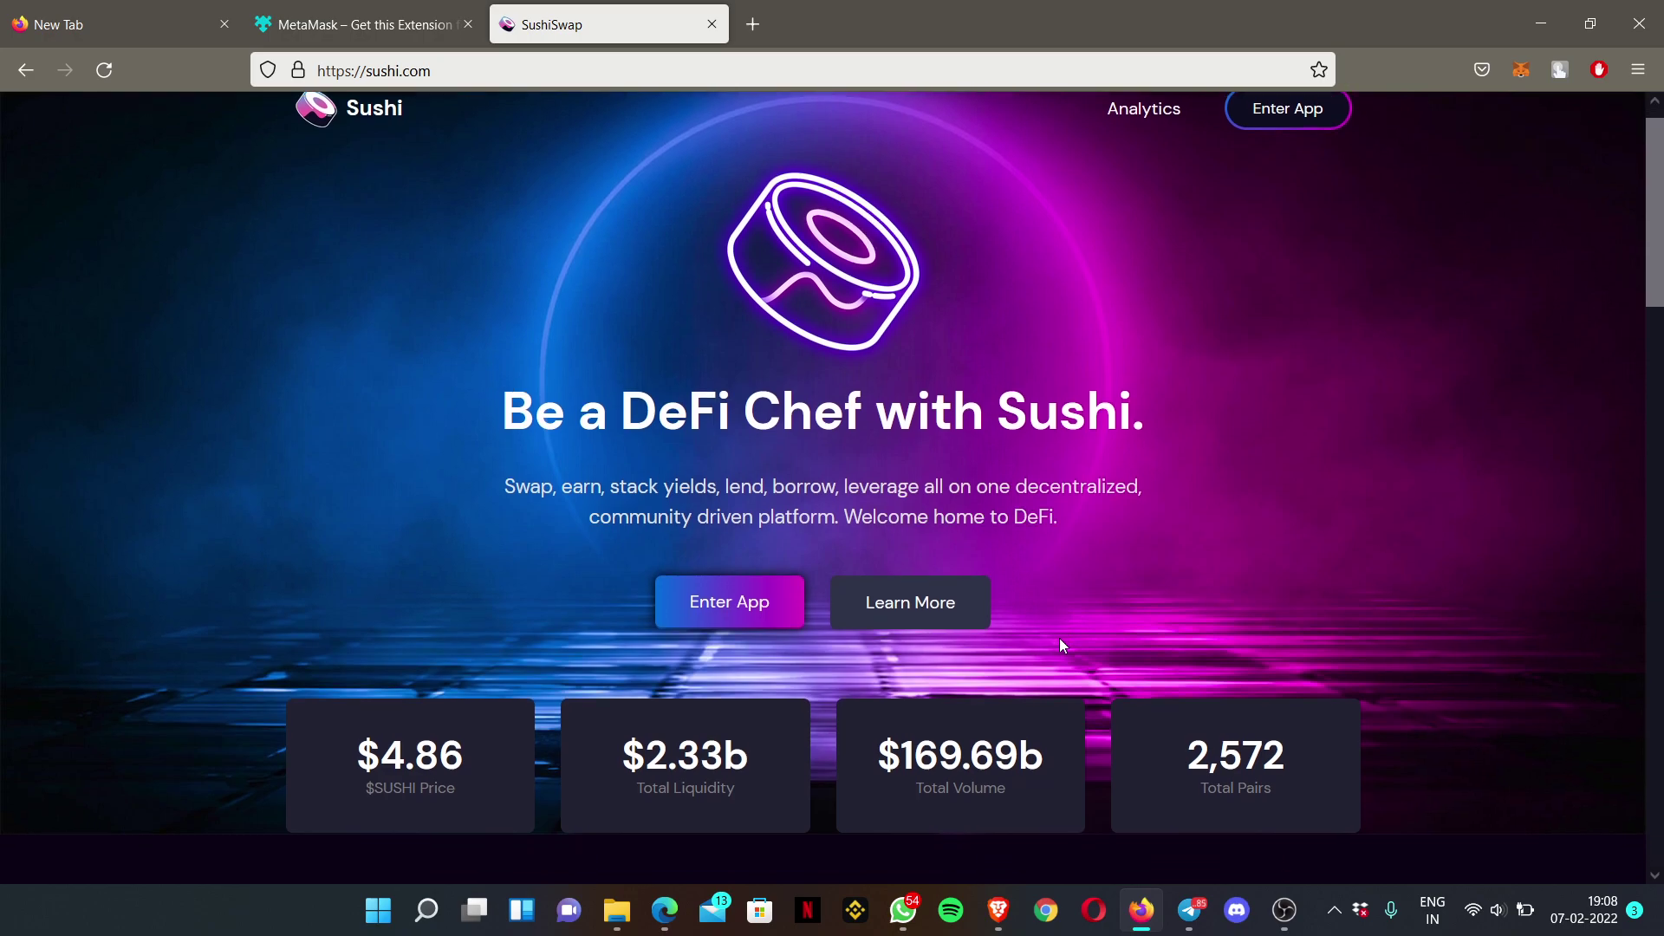
{"action": "scroll", "coordinate": [1059, 638], "scroll_direction": "up", "scroll_amount": 1}
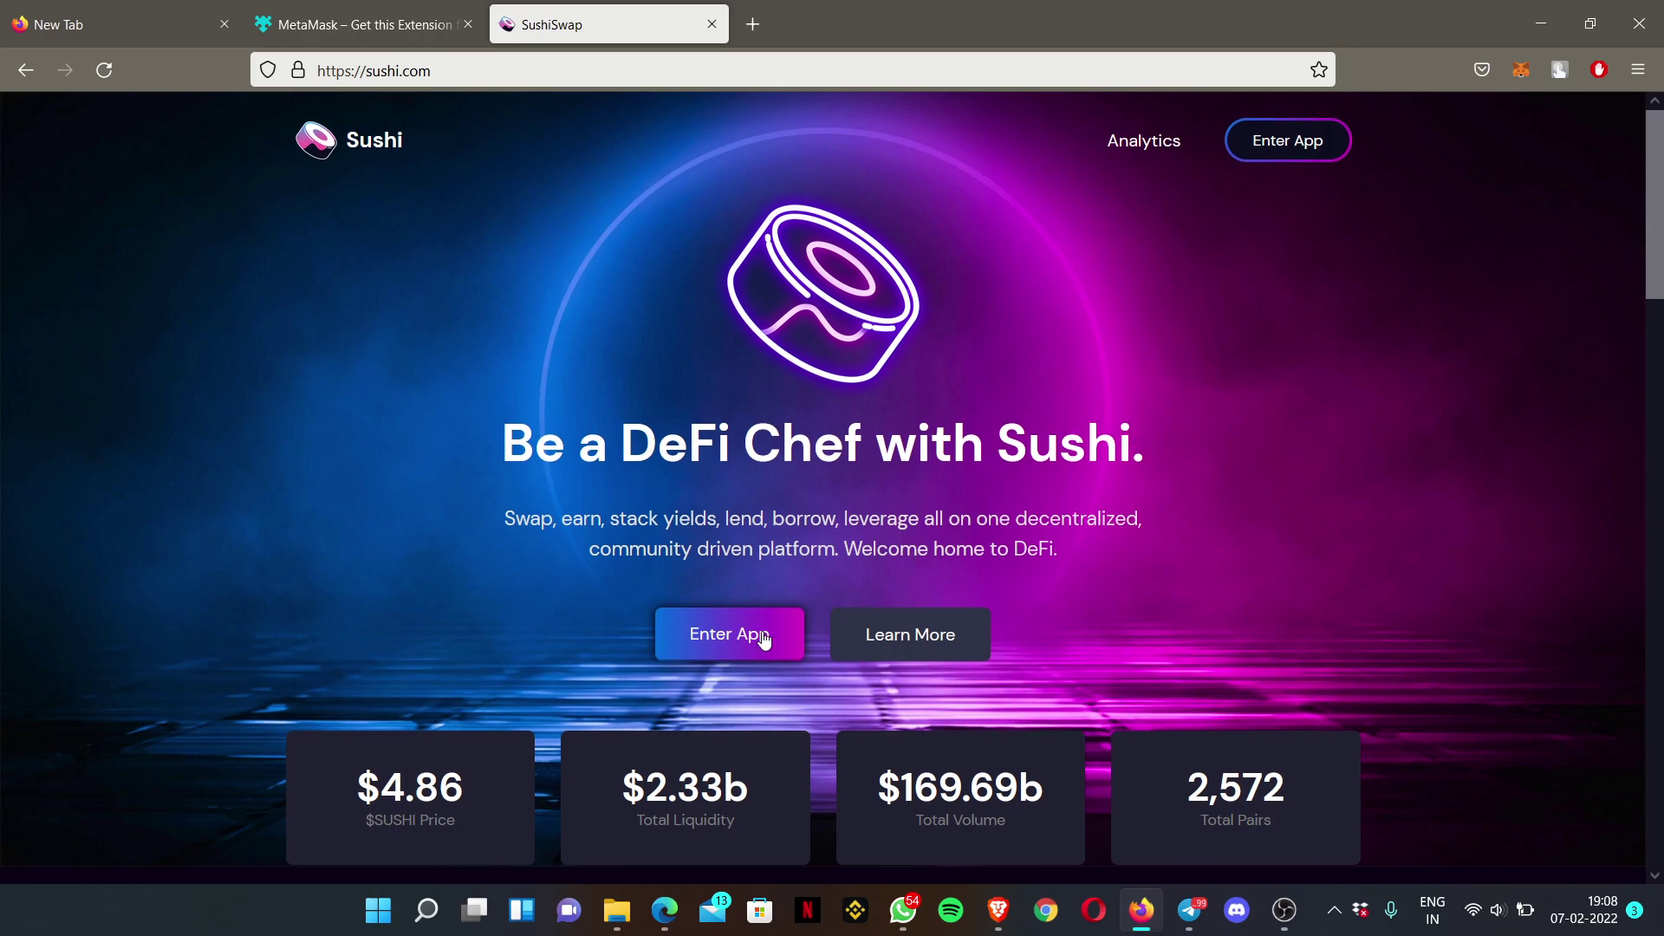
{"action": "left_click", "coordinate": [718, 638]}
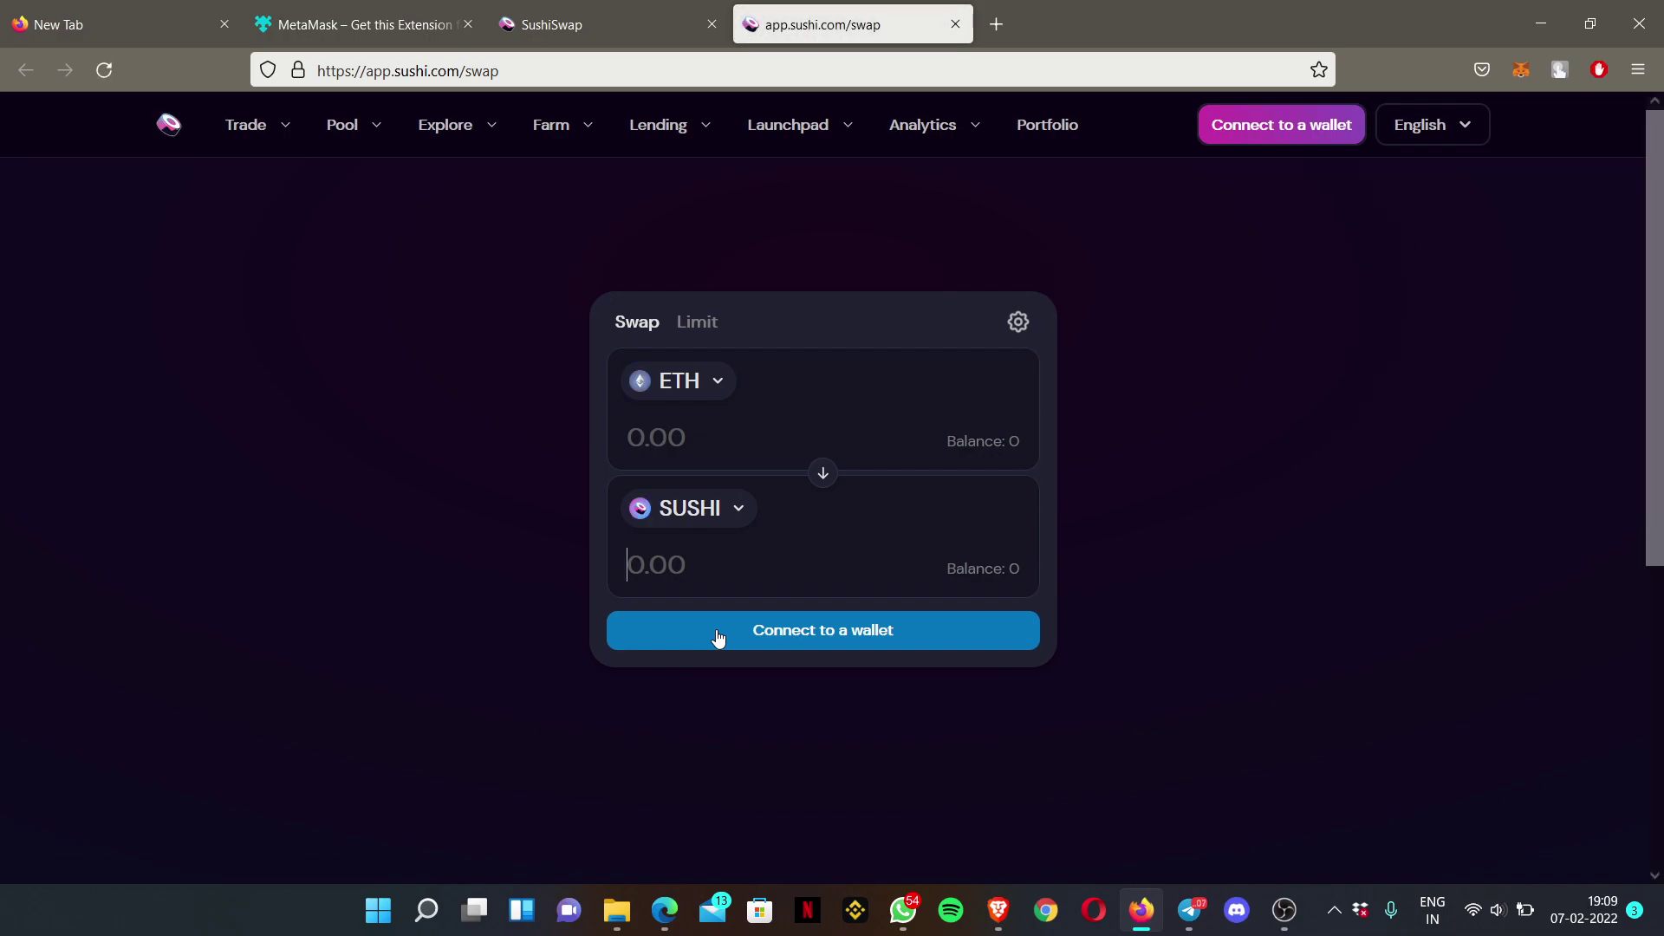
Check MetaMask, which shows Account 1 not connected to SushiSwap, then close its panel.
{"action": "left_click", "coordinate": [751, 595]}
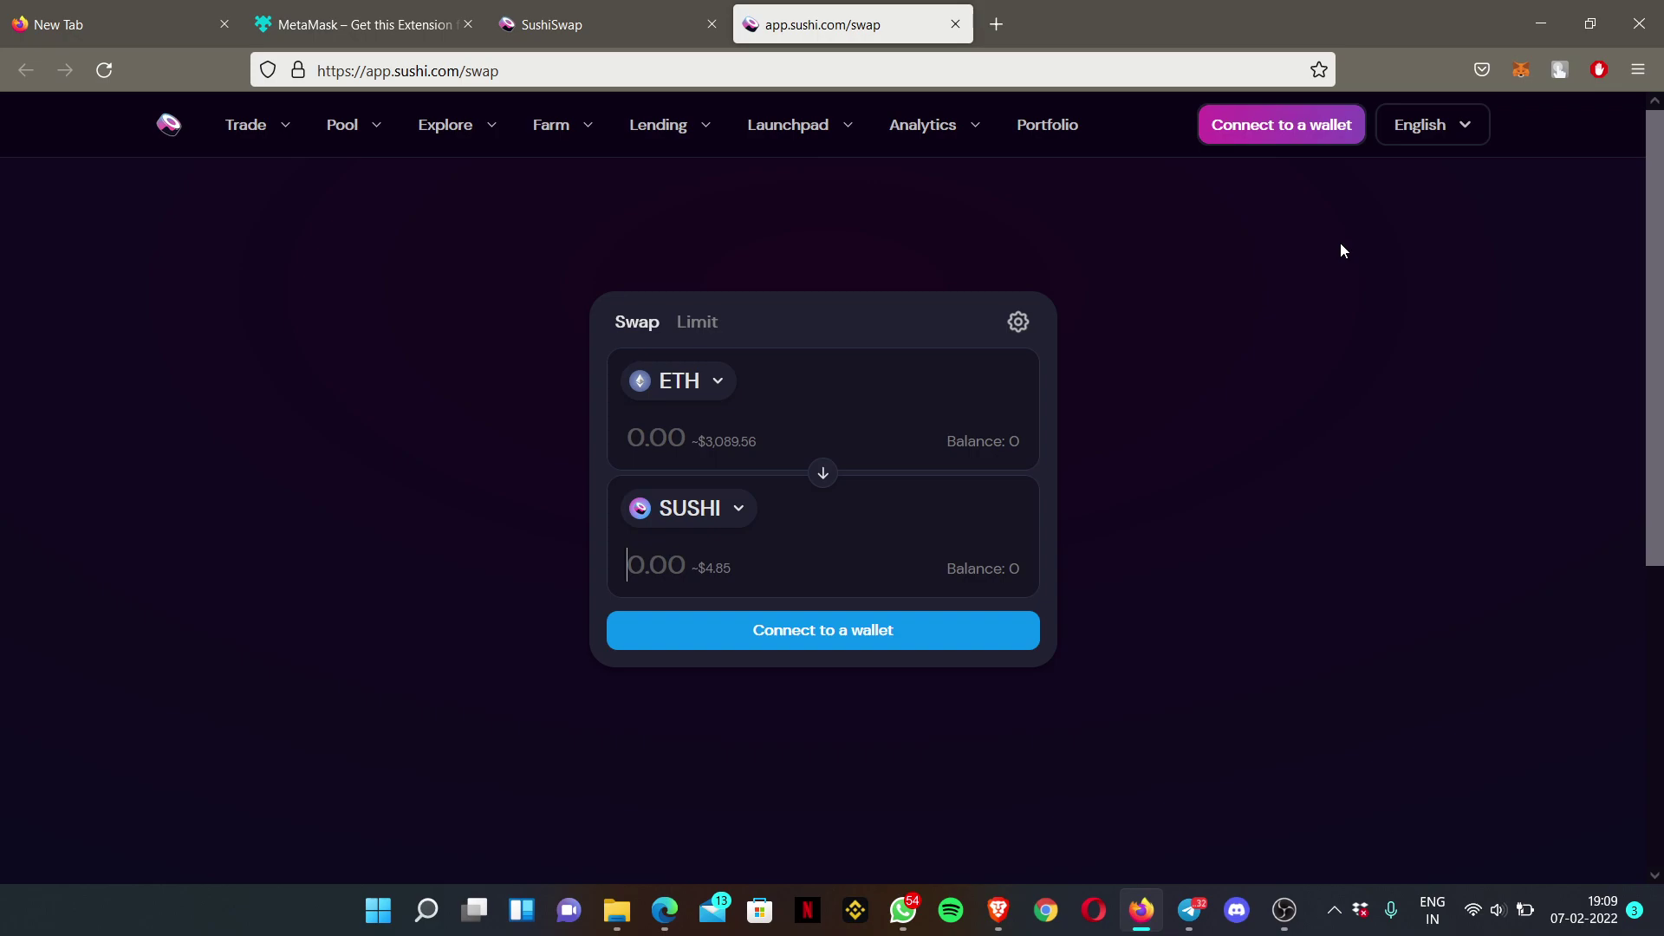
{"action": "left_click", "coordinate": [1523, 72]}
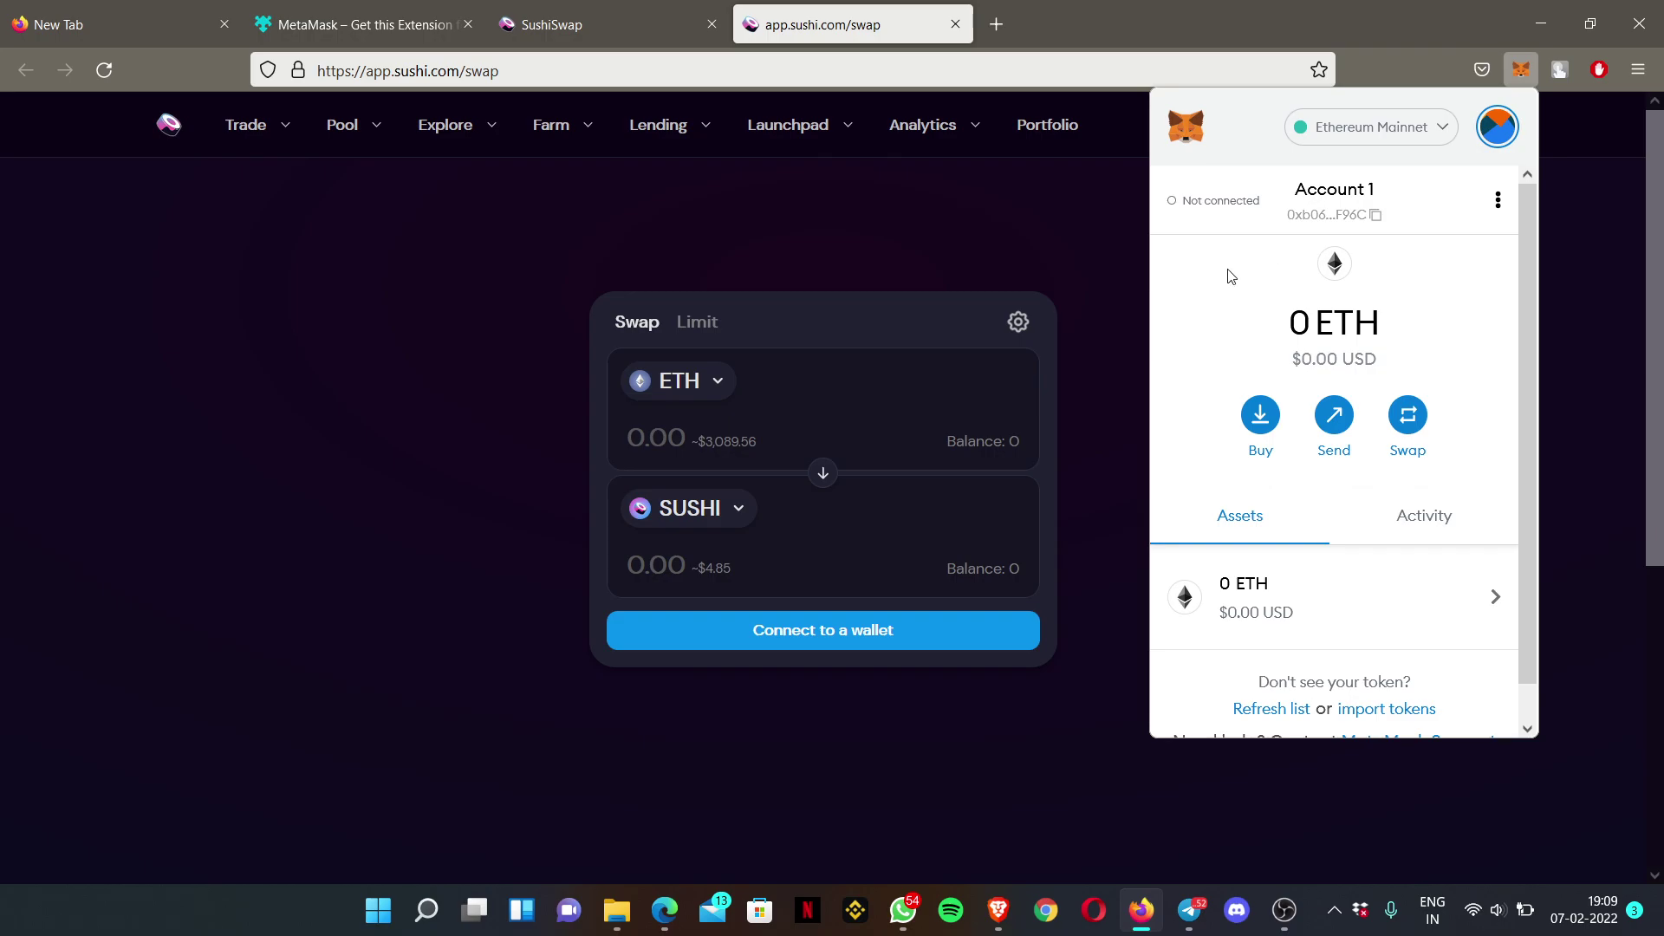
{"action": "left_click", "coordinate": [1073, 216]}
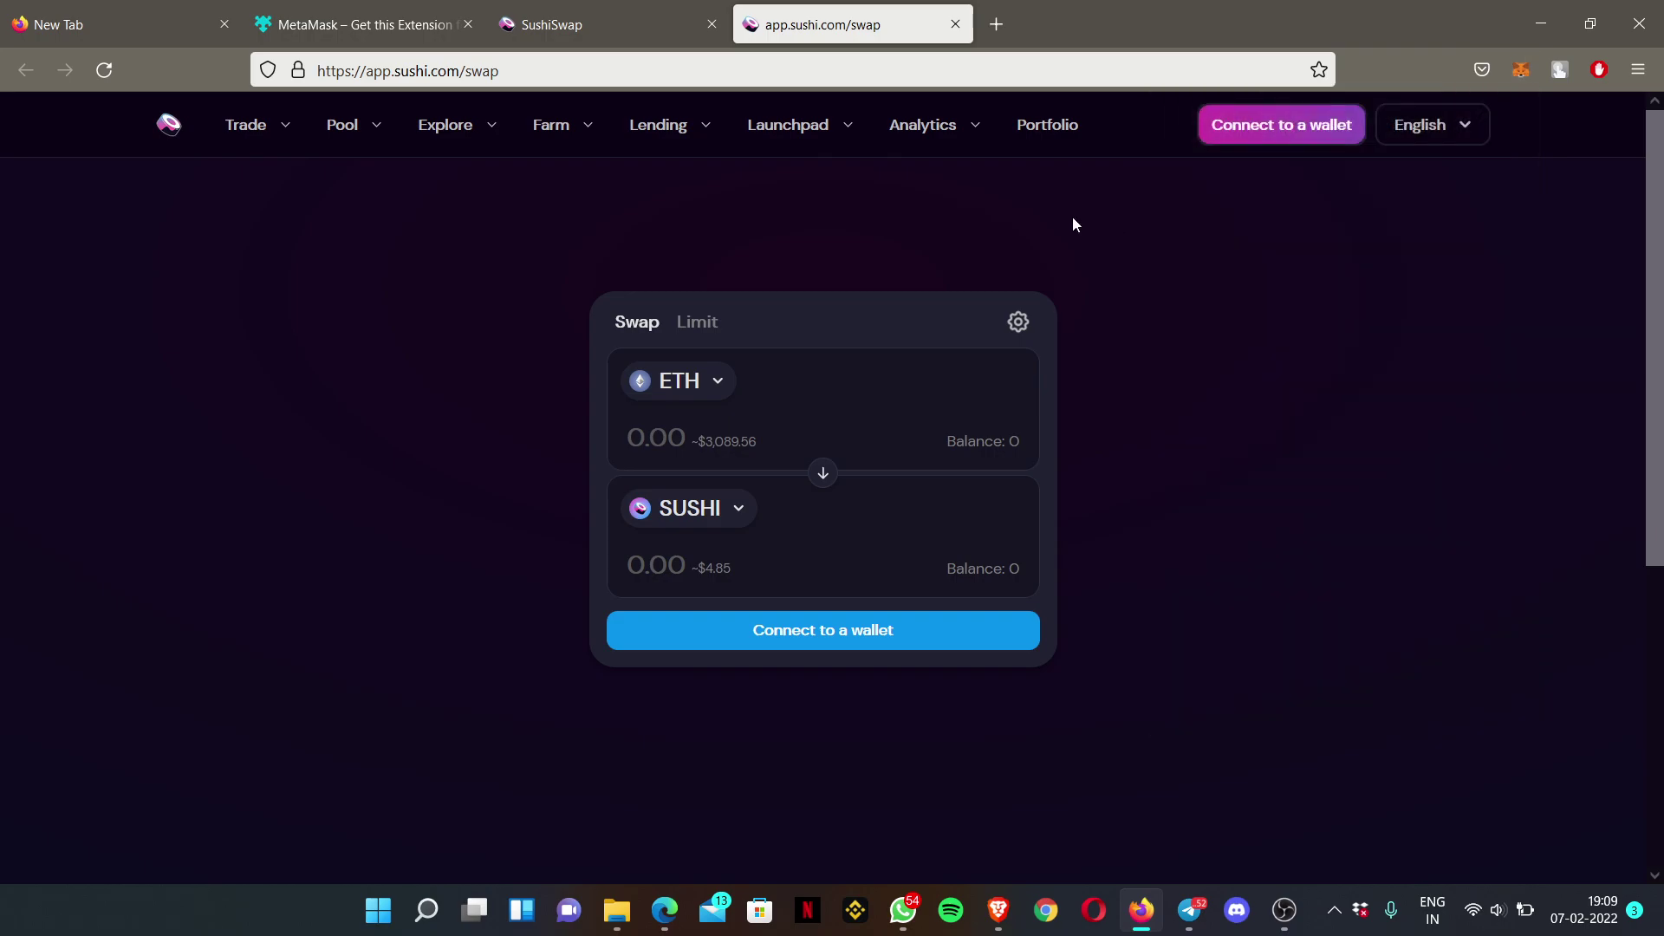
Connect MetaMask to SushiSwap via Connect to a wallet, approving with Next and Connect.
{"action": "left_click", "coordinate": [1282, 127]}
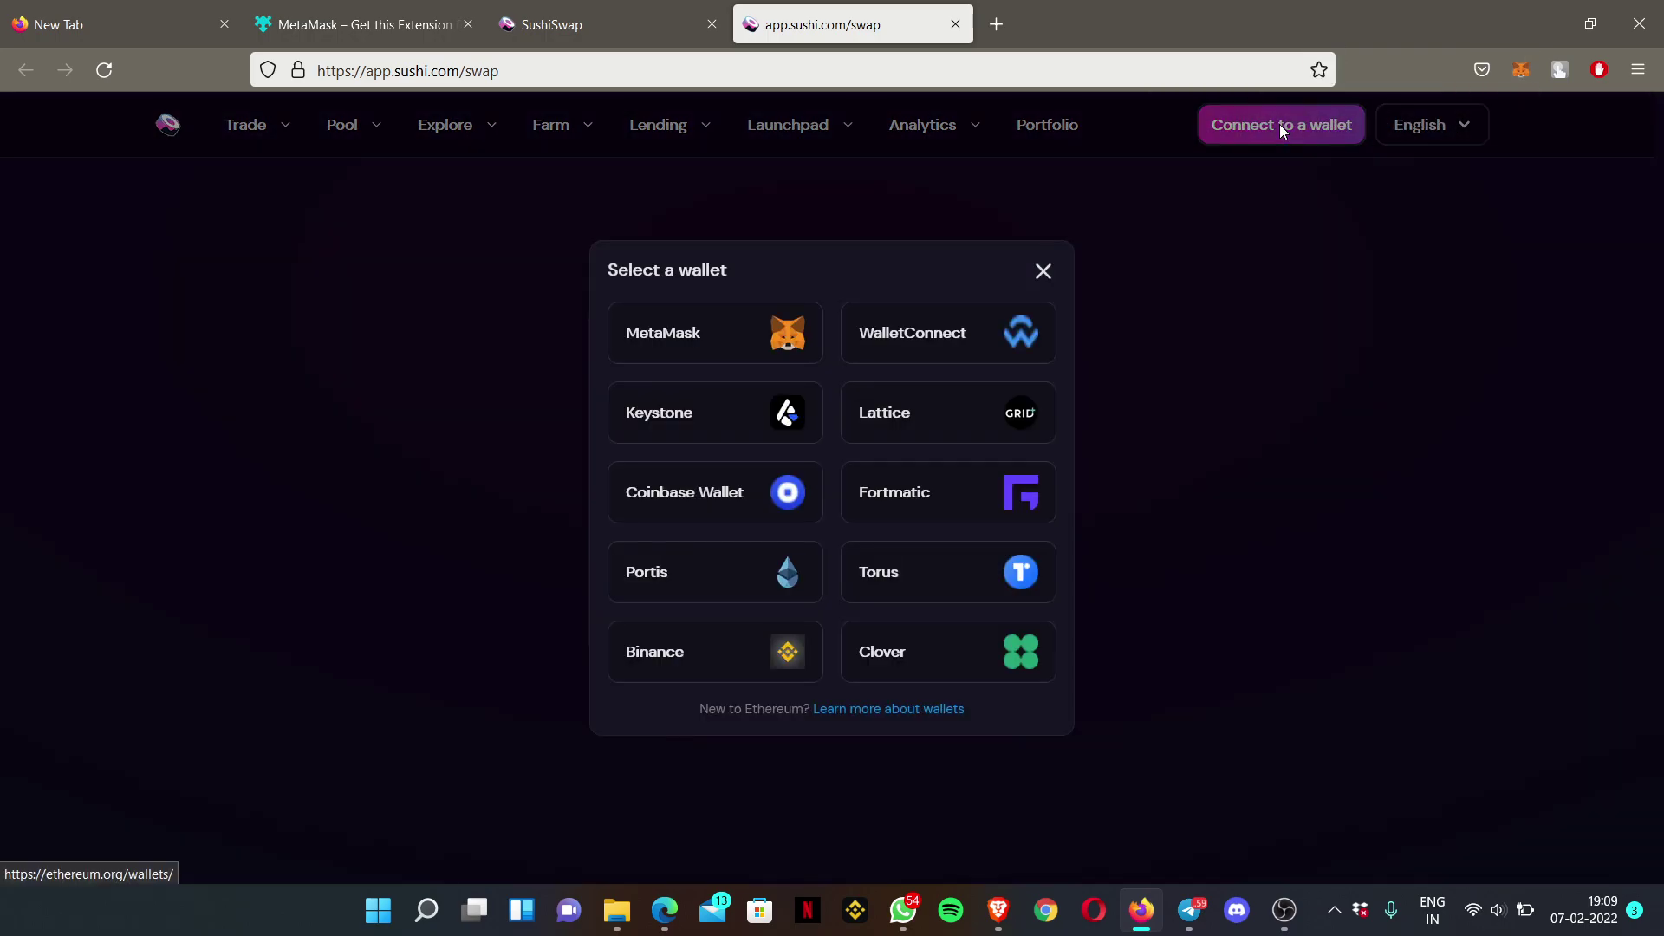
{"action": "left_click", "coordinate": [719, 336]}
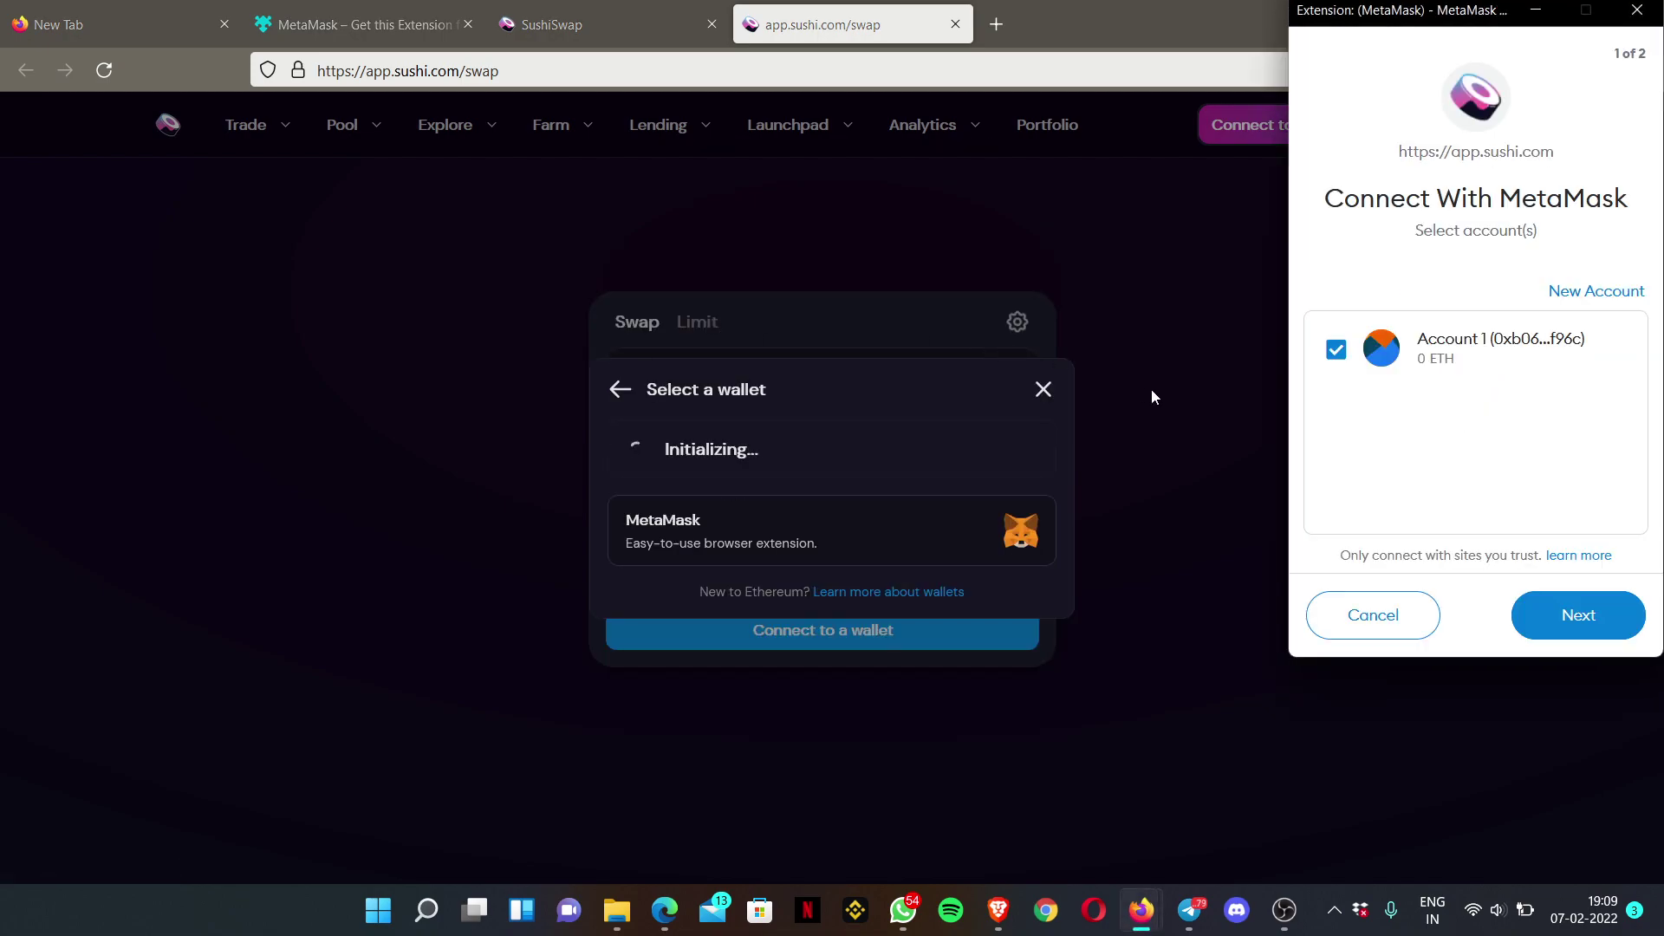
{"action": "left_click", "coordinate": [1567, 624]}
{"action": "left_click", "coordinate": [1567, 624]}
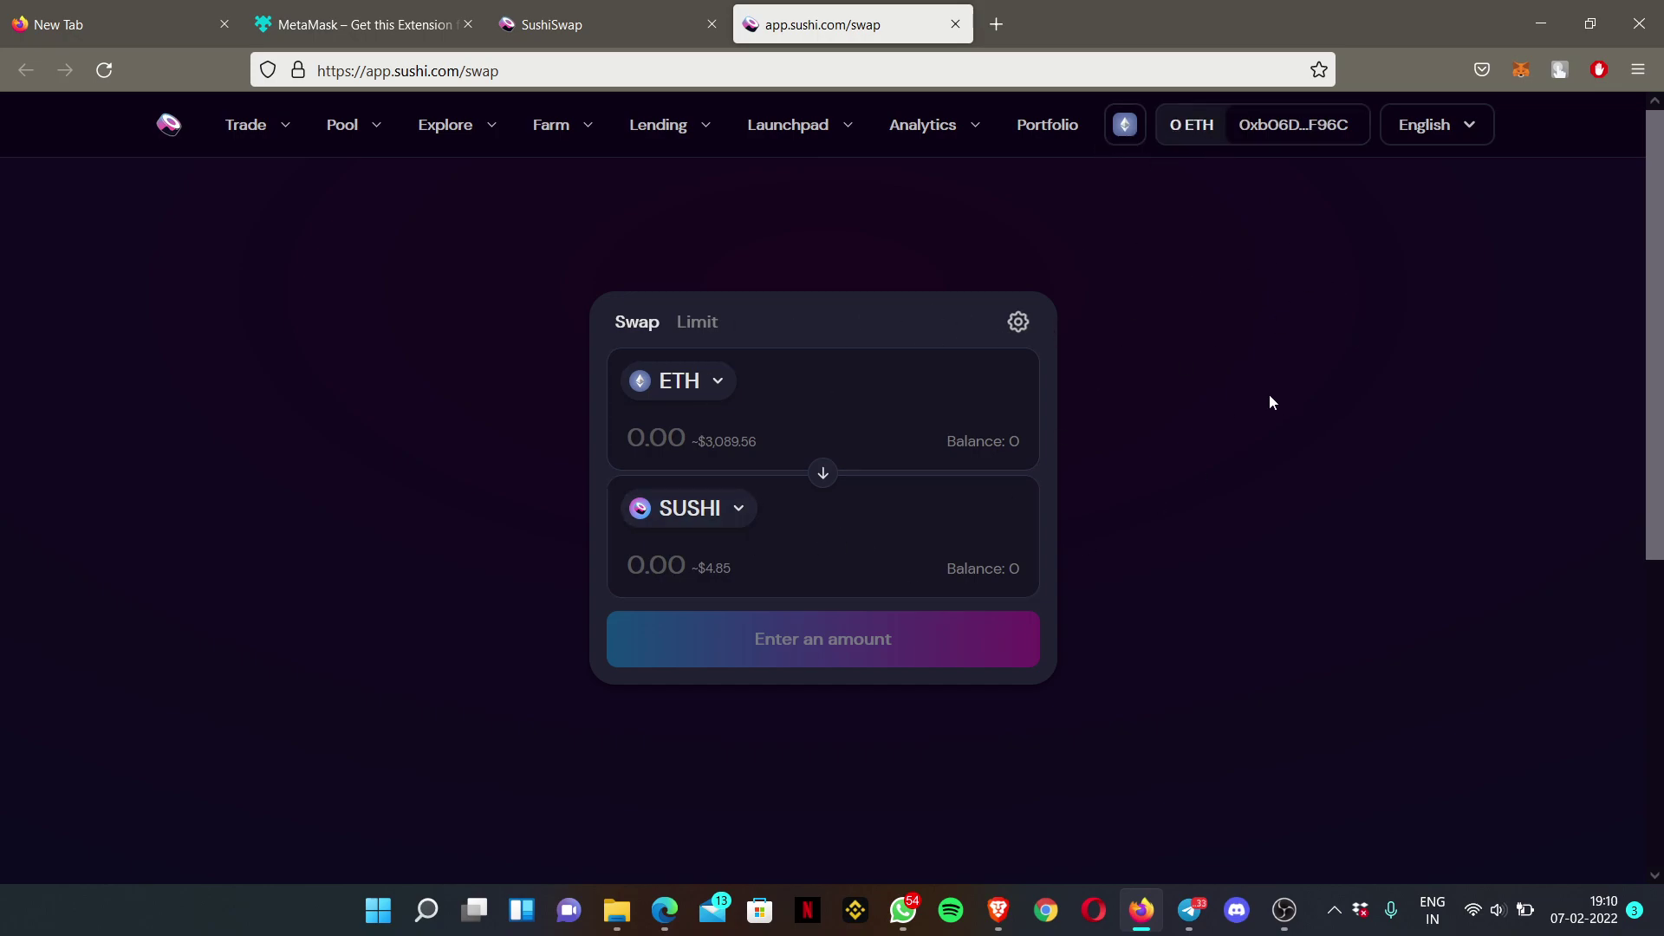
{"action": "left_click", "coordinate": [1521, 71]}
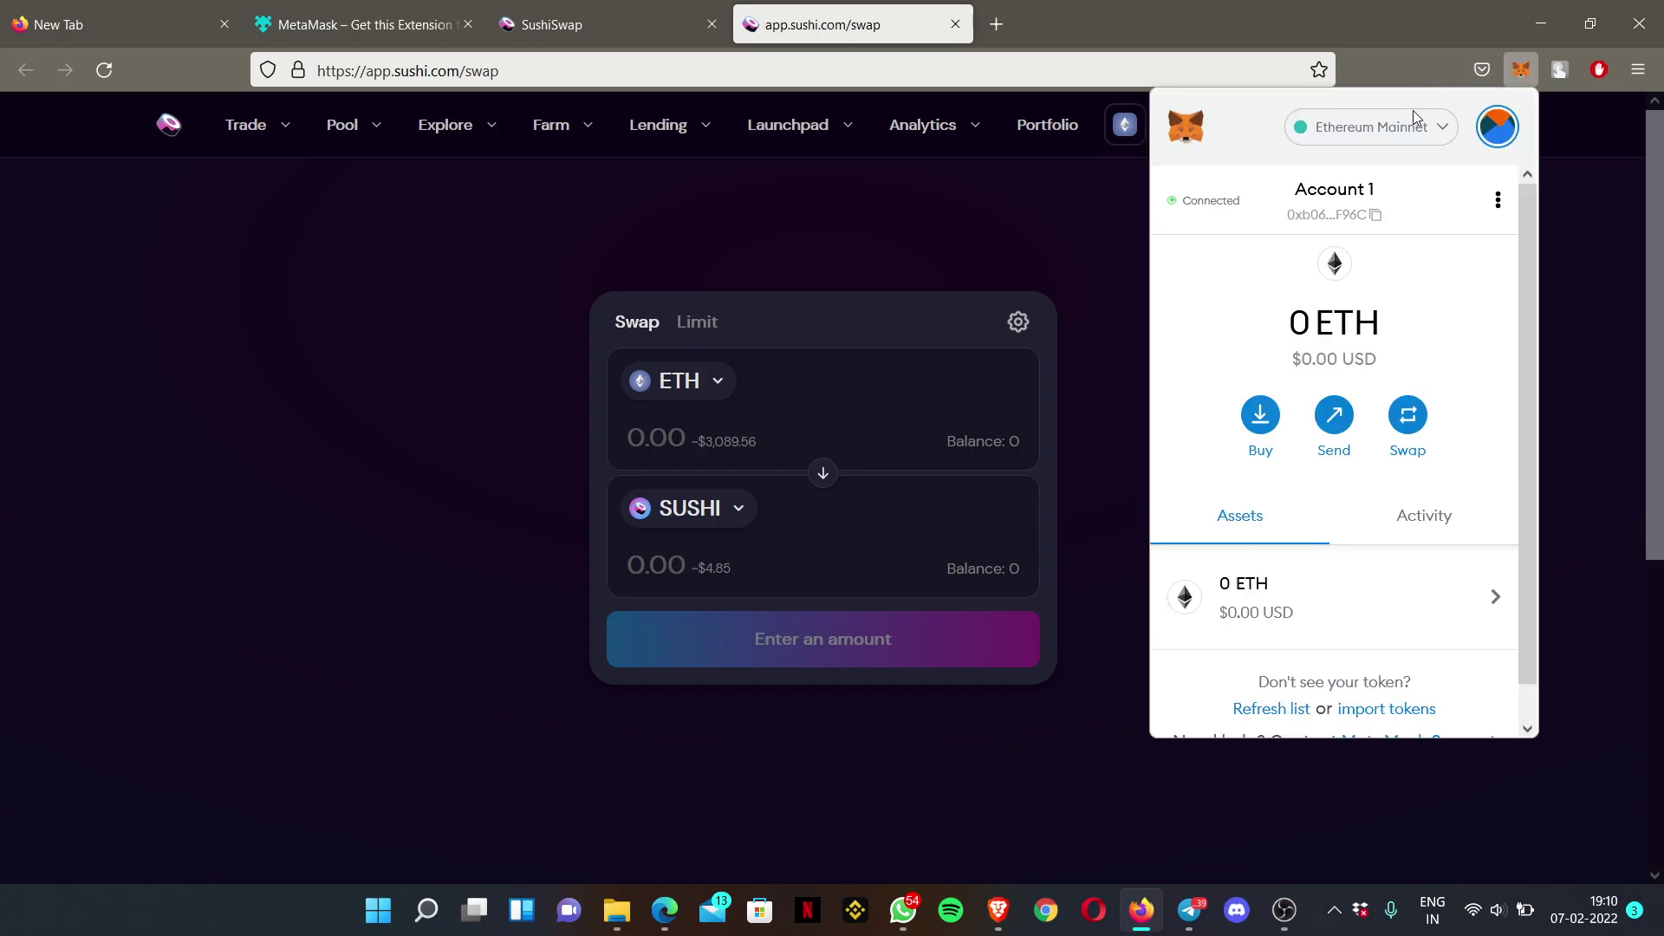
{"action": "left_click", "coordinate": [1330, 141]}
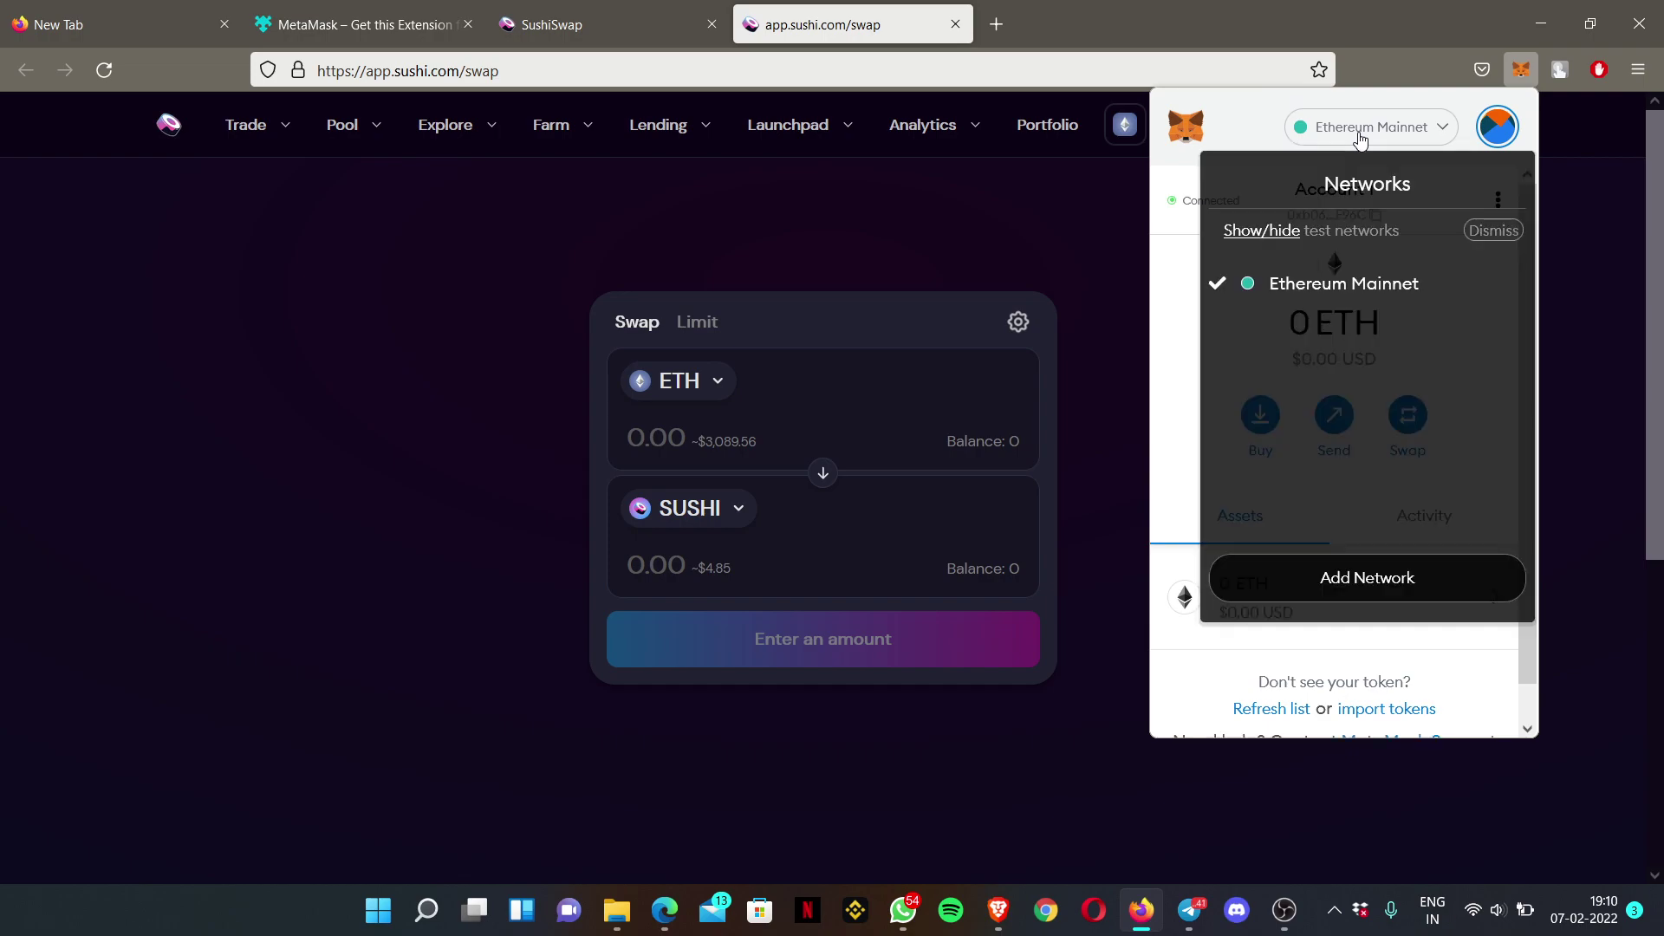
{"action": "left_click", "coordinate": [1105, 246]}
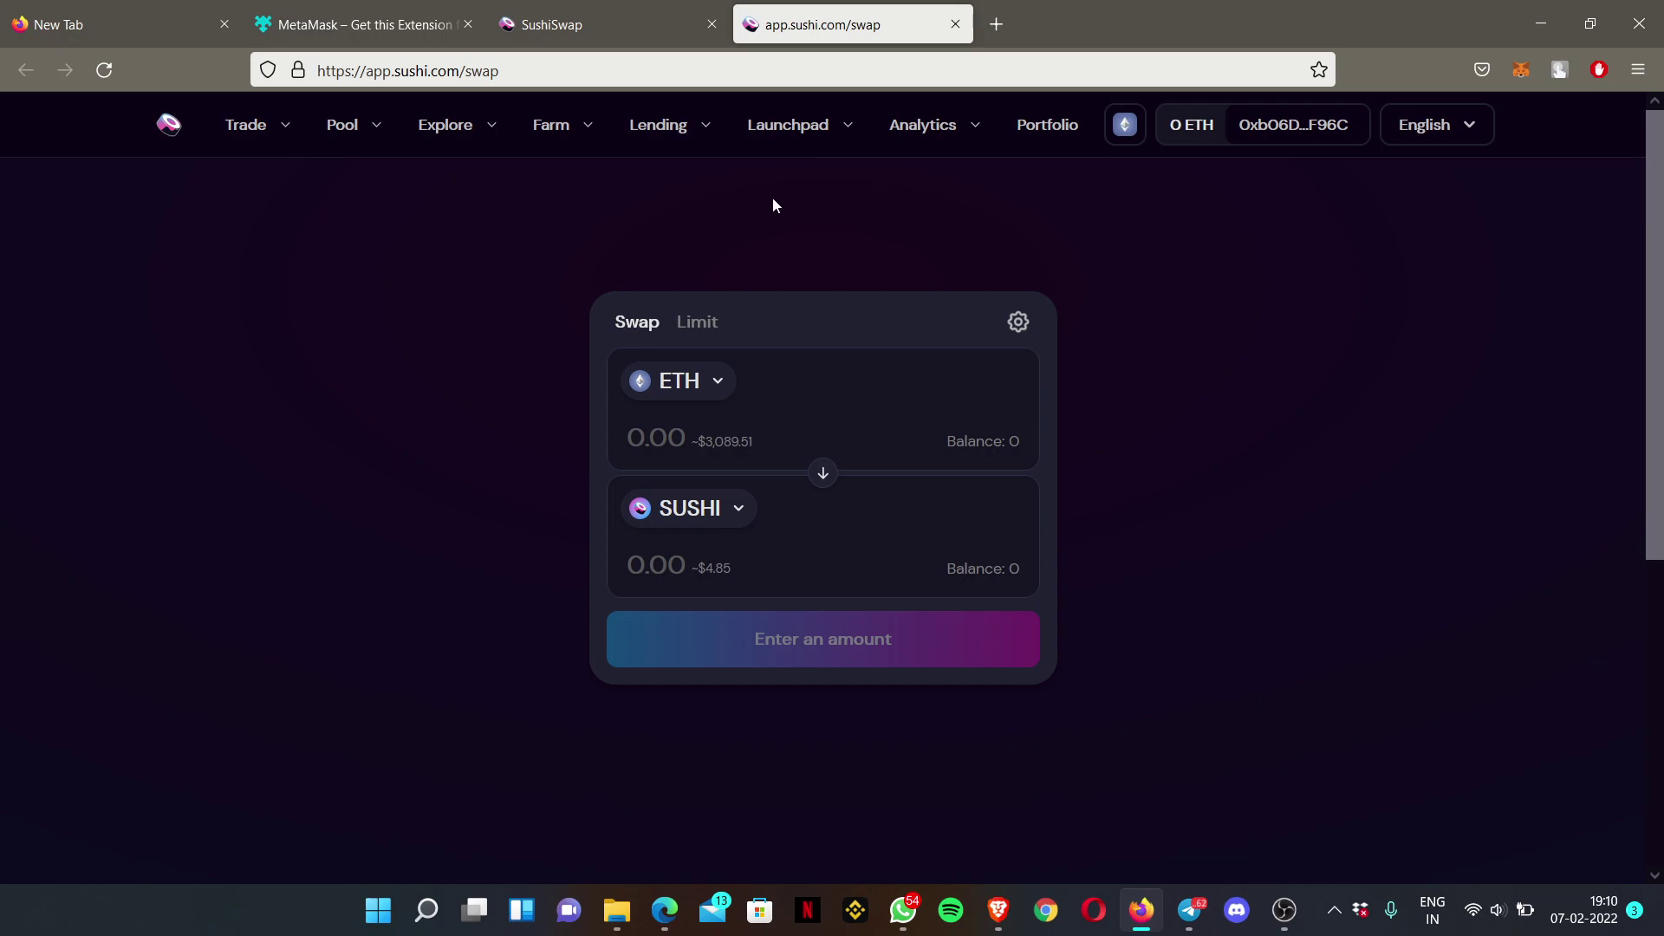
{"action": "left_click", "coordinate": [551, 125]}
{"action": "left_click", "coordinate": [1122, 129]}
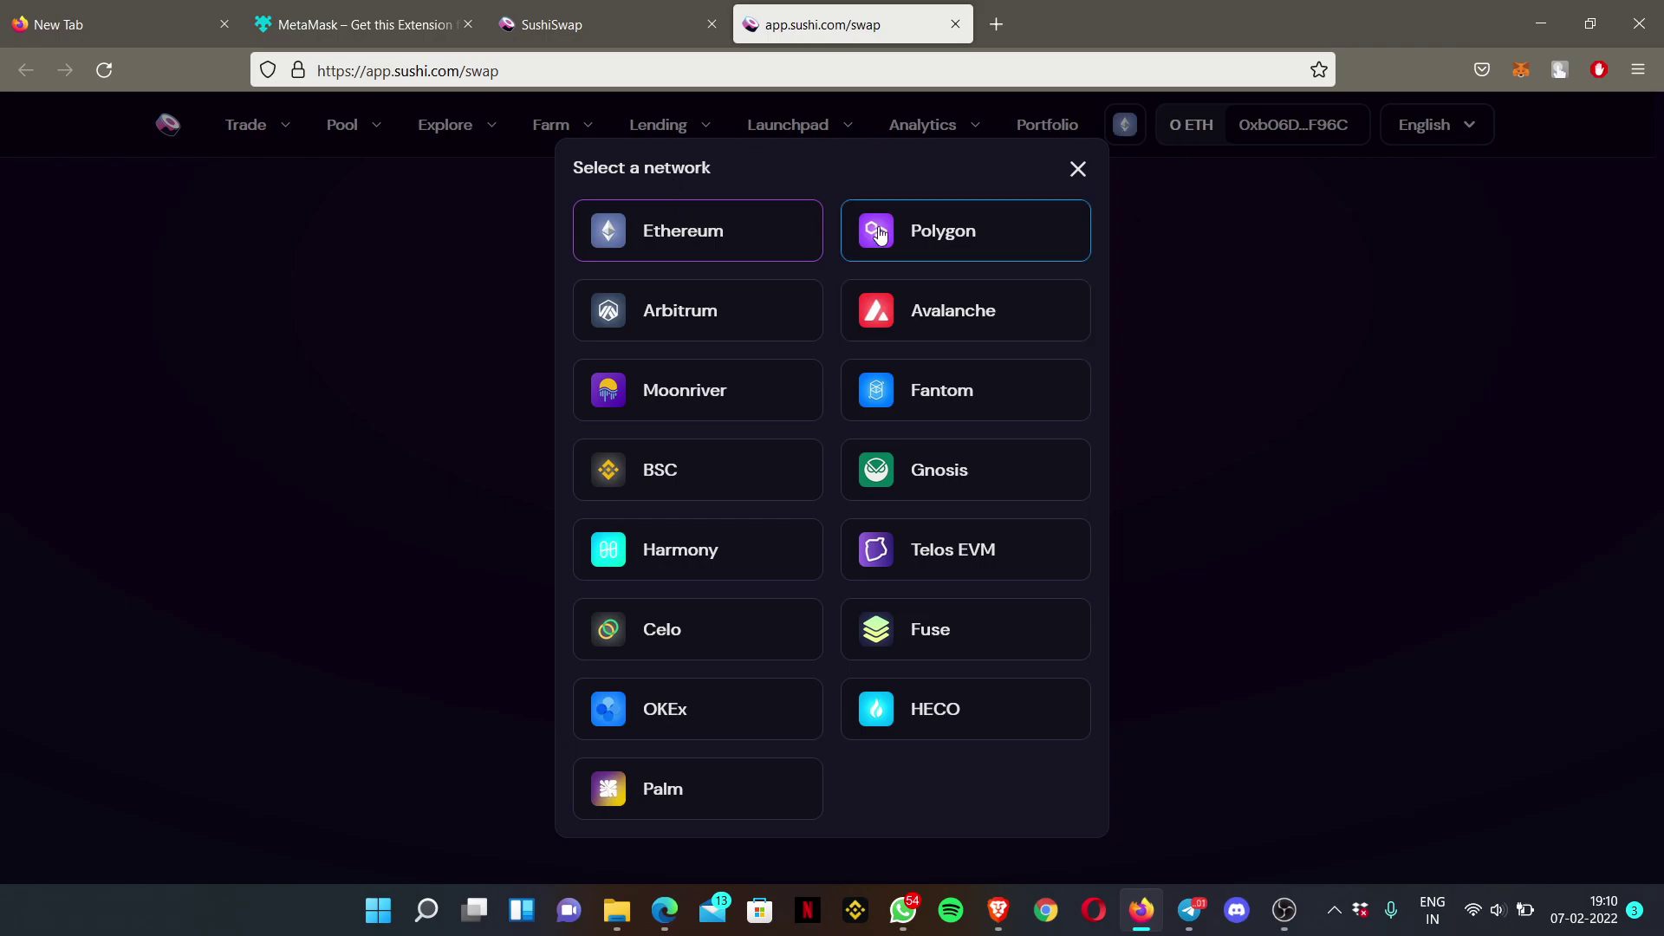
Pick Polygon in SushiSwap's Select a network dialog.
{"action": "left_click", "coordinate": [943, 231]}
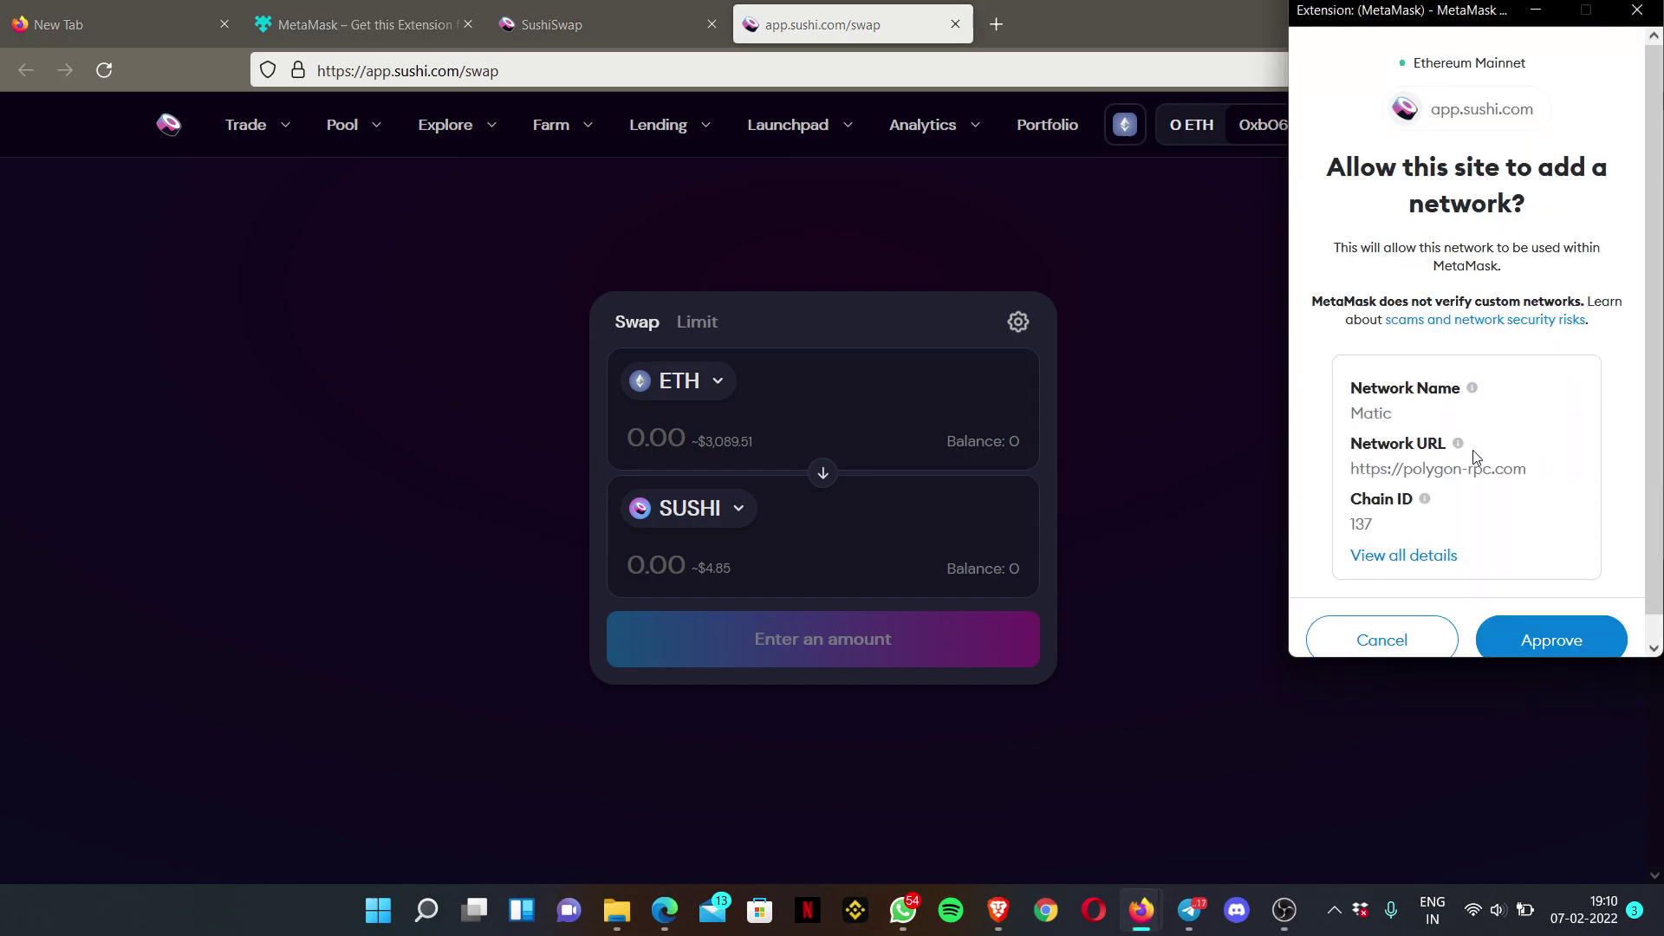
Approve adding Matic (chain ID 137, polygon-rpc.com) in MetaMask and switch the wallet to it.
{"action": "scroll", "coordinate": [1475, 457], "scroll_direction": "down", "scroll_amount": 1}
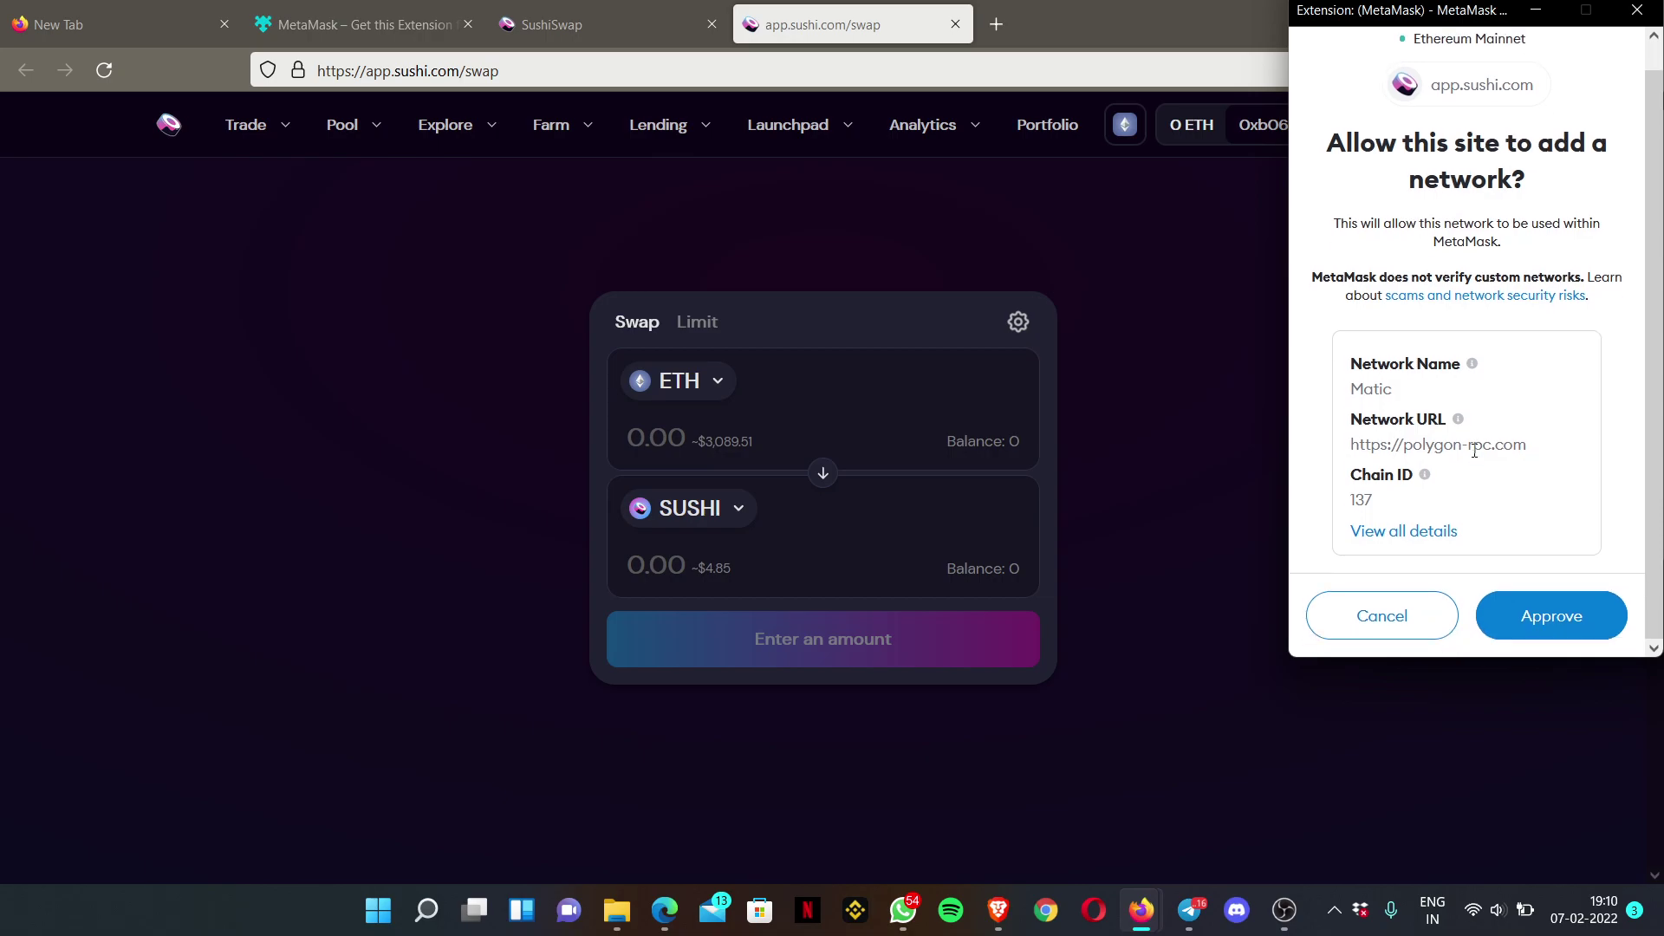
{"action": "scroll", "coordinate": [1475, 451], "scroll_direction": "up", "scroll_amount": 1}
{"action": "scroll", "coordinate": [1474, 451], "scroll_direction": "down", "scroll_amount": 1}
{"action": "scroll", "coordinate": [1475, 450], "scroll_direction": "up", "scroll_amount": 1}
{"action": "scroll", "coordinate": [1473, 457], "scroll_direction": "down", "scroll_amount": 1}
{"action": "left_click", "coordinate": [1552, 614]}
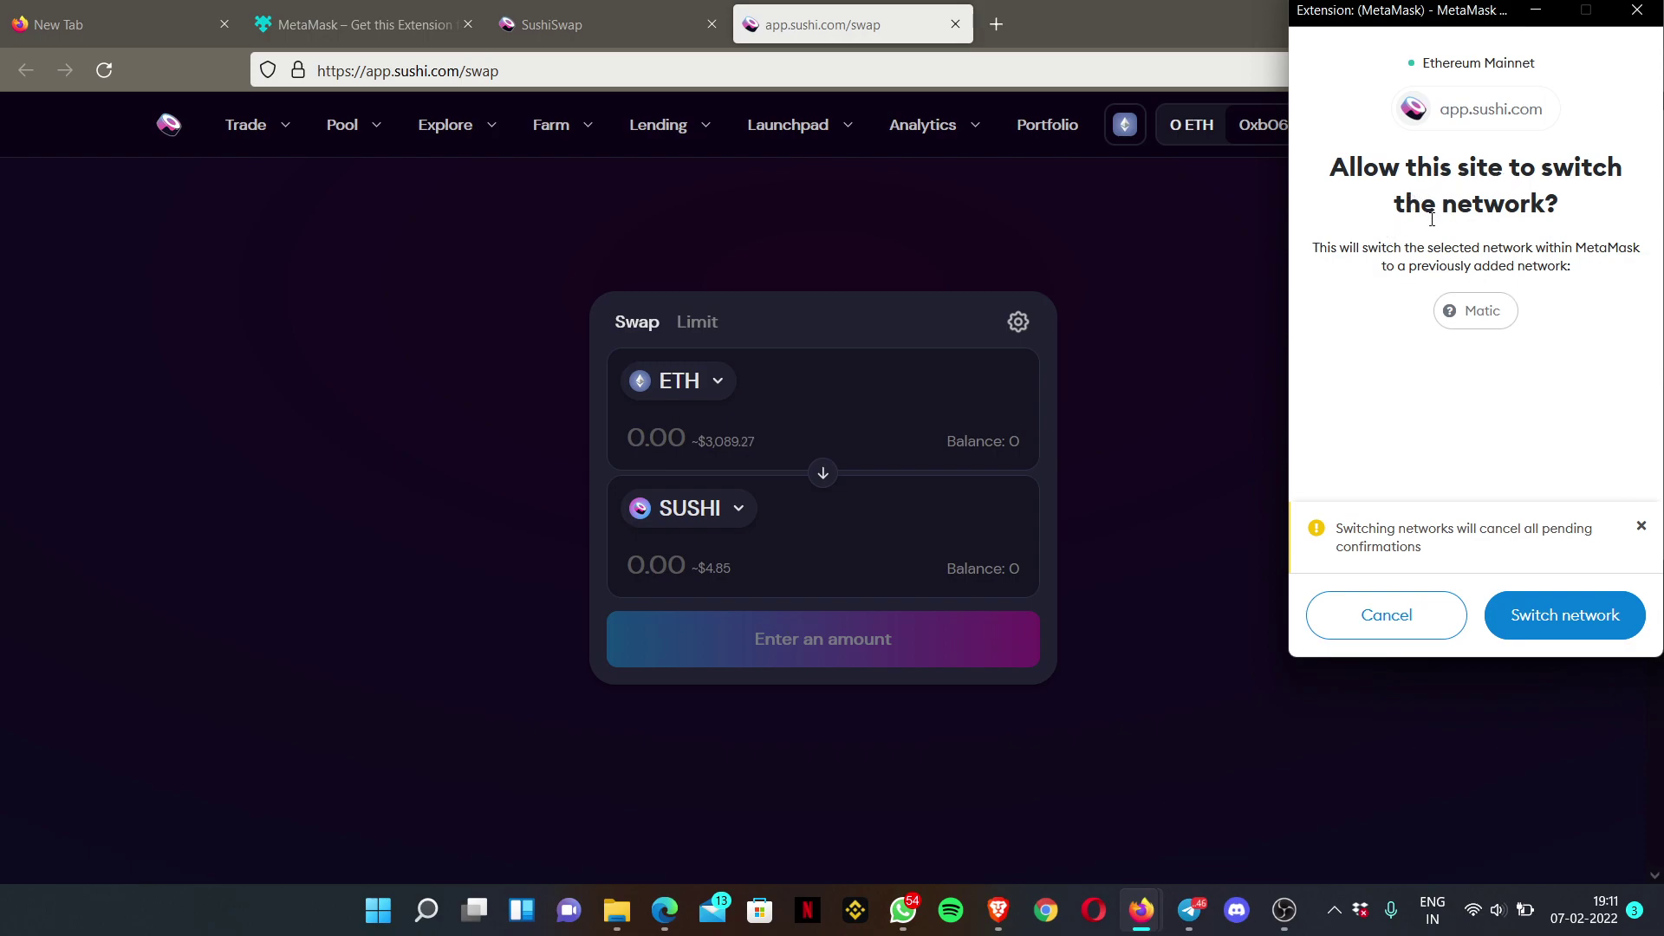
{"action": "left_click", "coordinate": [1560, 620]}
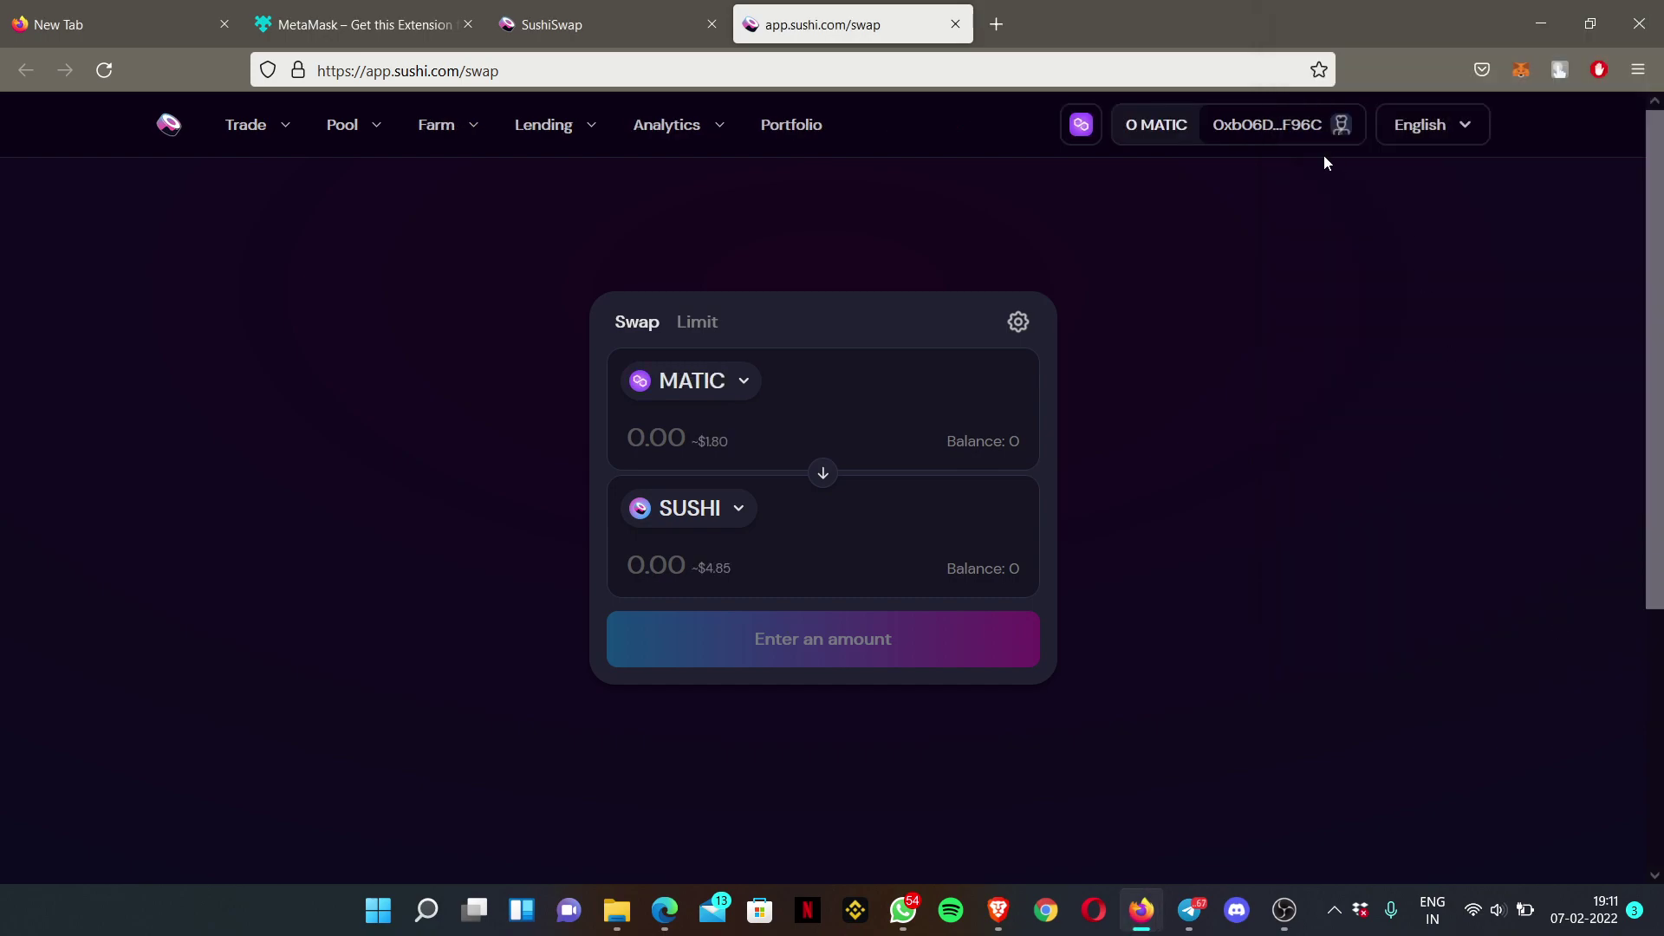
{"action": "left_click", "coordinate": [1517, 74]}
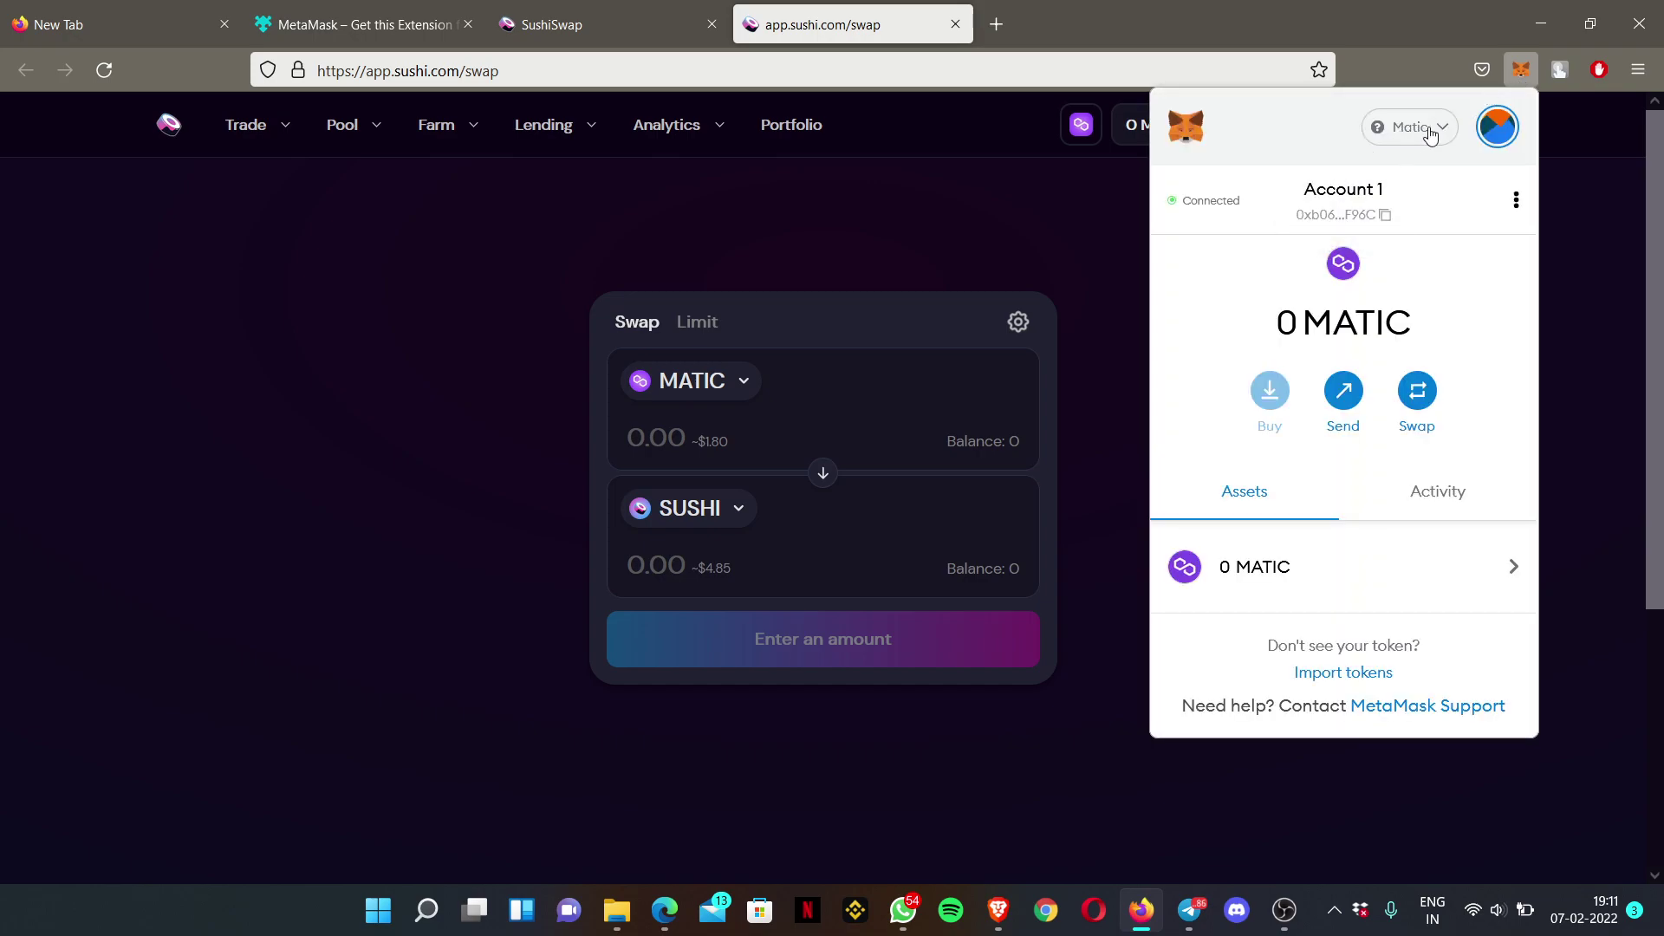
{"action": "left_click", "coordinate": [1434, 137]}
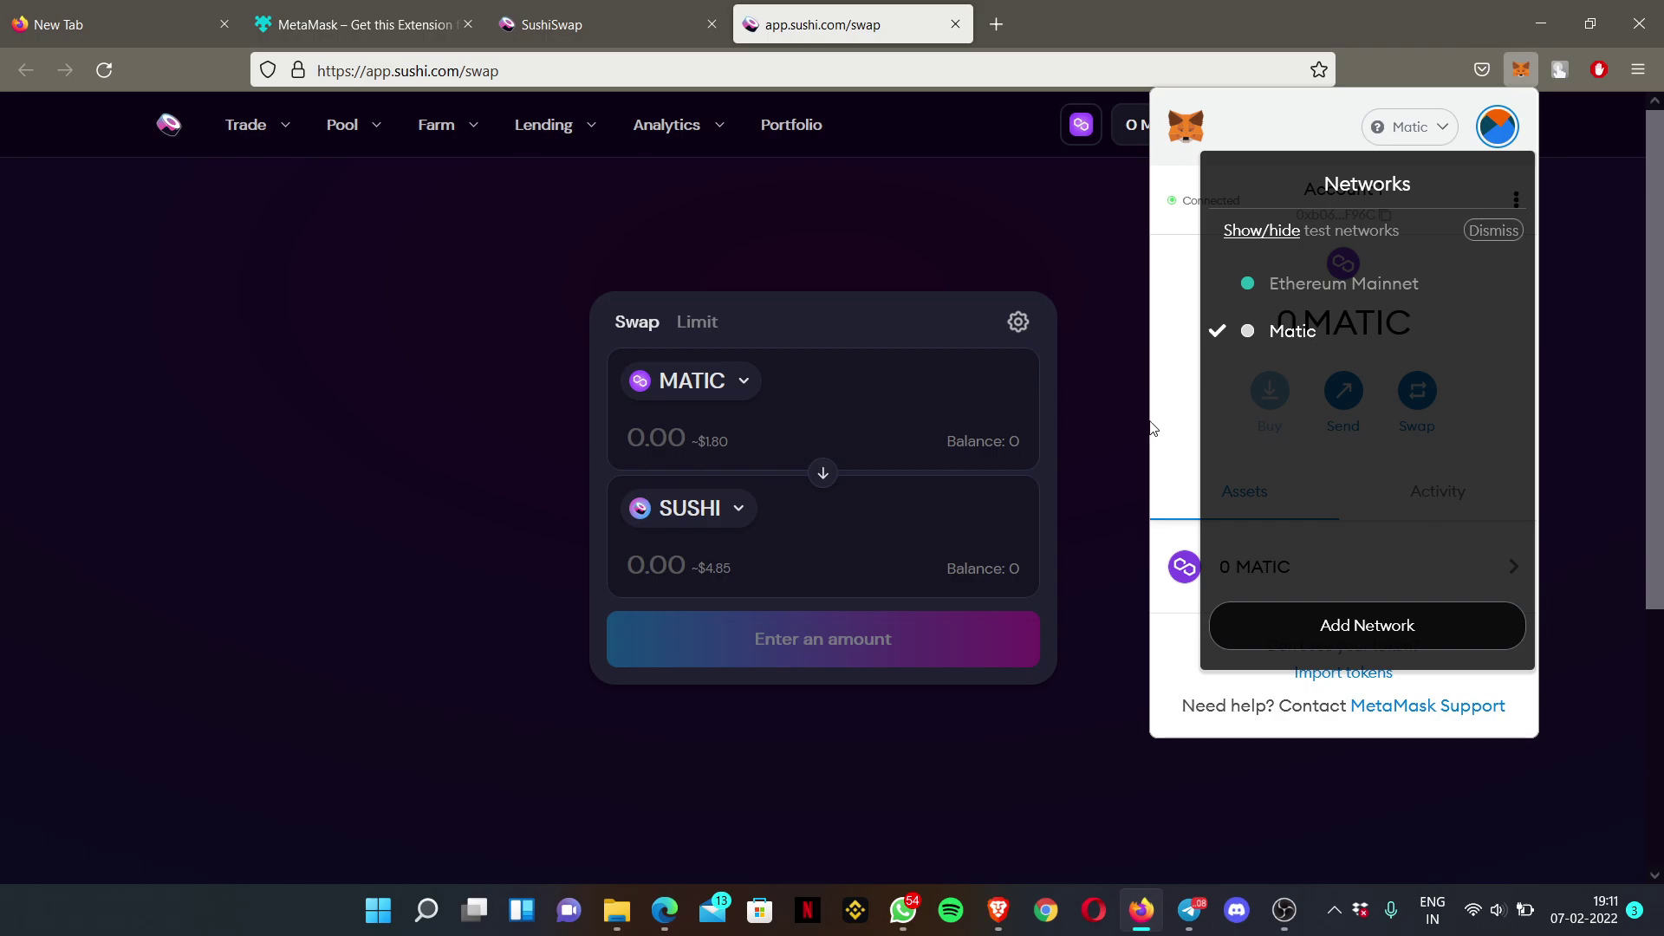
{"action": "left_click", "coordinate": [1155, 299]}
{"action": "left_click", "coordinate": [1103, 286]}
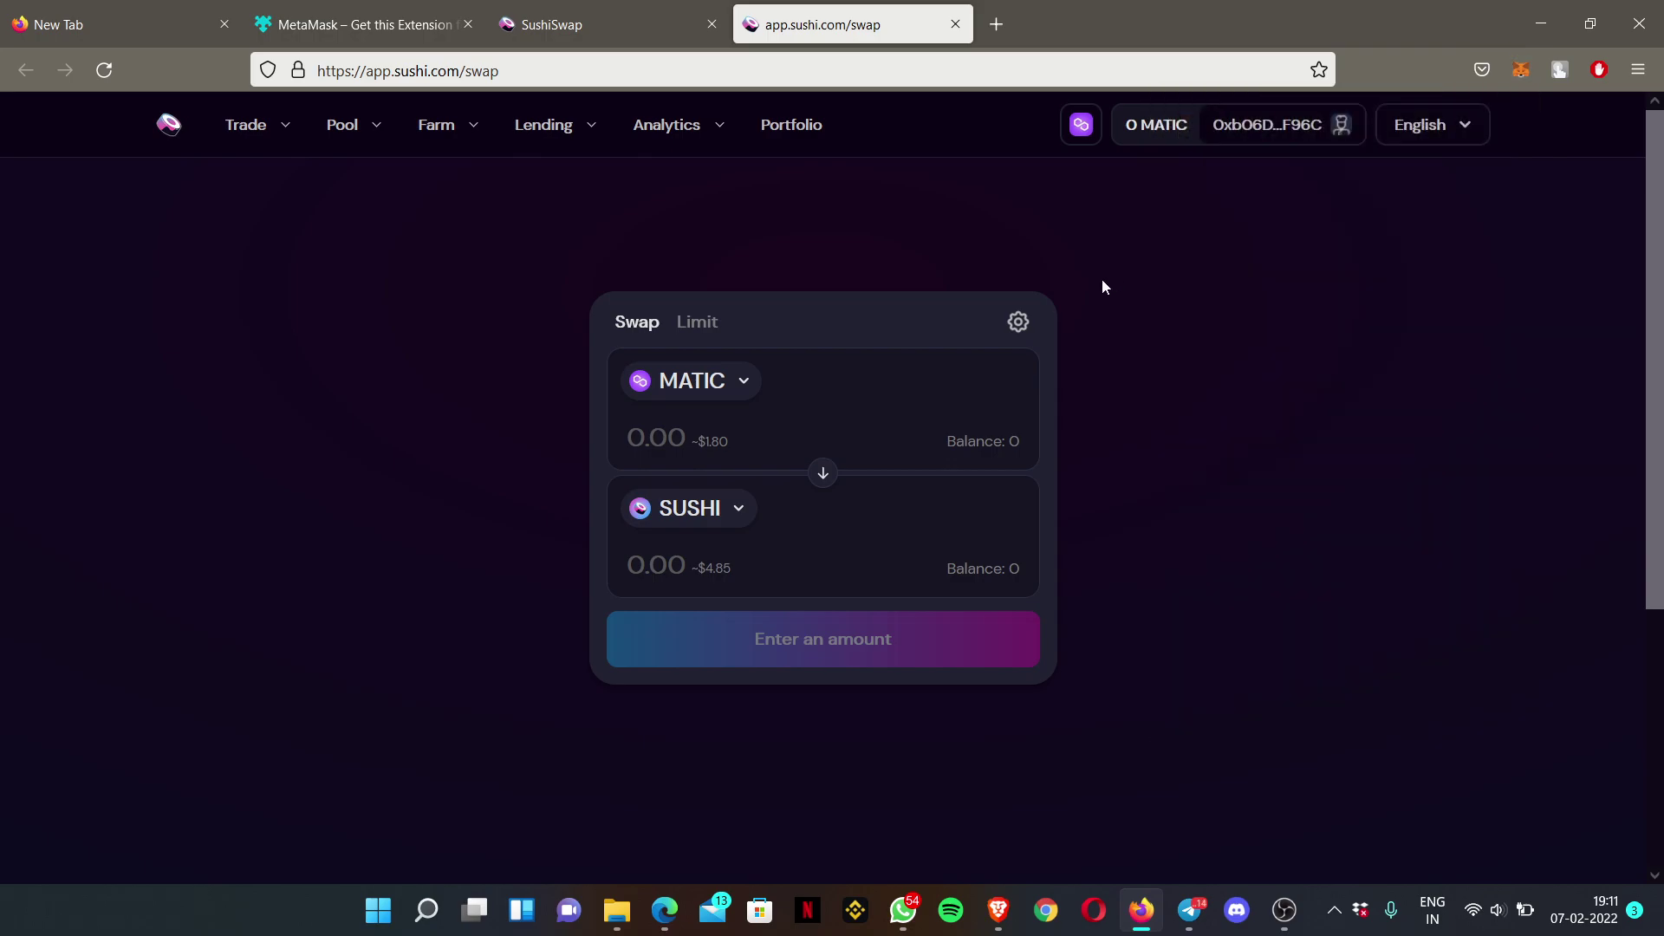
Pick Fantom in SushiSwap's network selector, approving and switching to it in MetaMask.
{"action": "left_click", "coordinate": [1084, 130]}
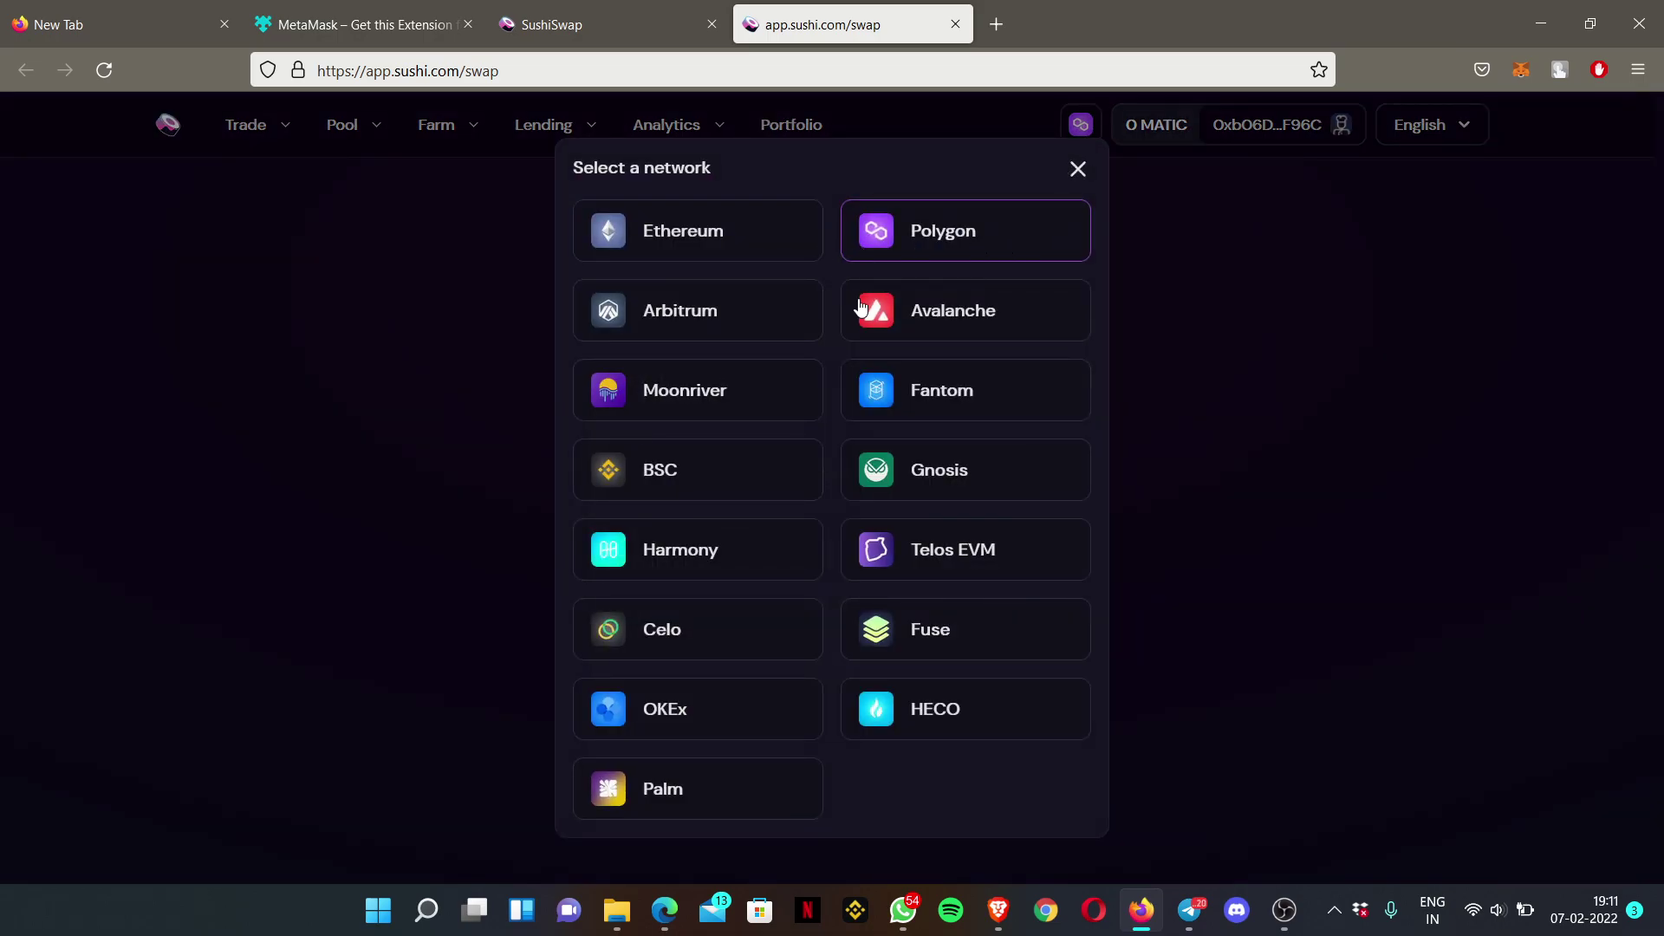
{"action": "left_click", "coordinate": [950, 395]}
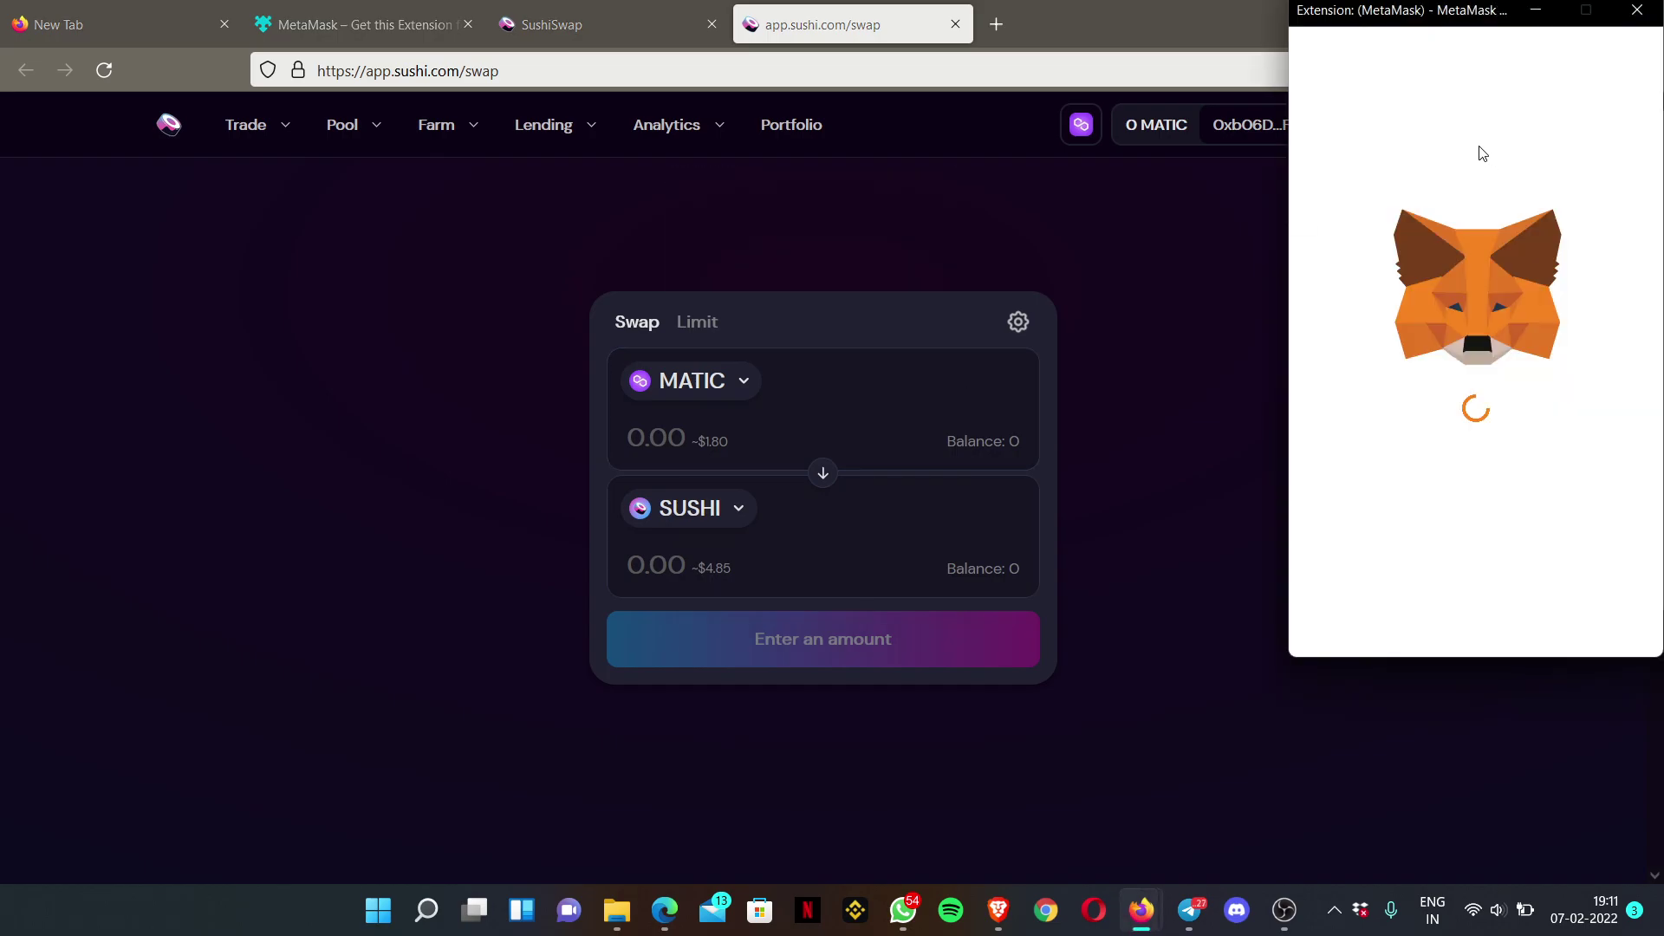
{"action": "scroll", "coordinate": [1490, 450], "scroll_direction": "down", "scroll_amount": 1}
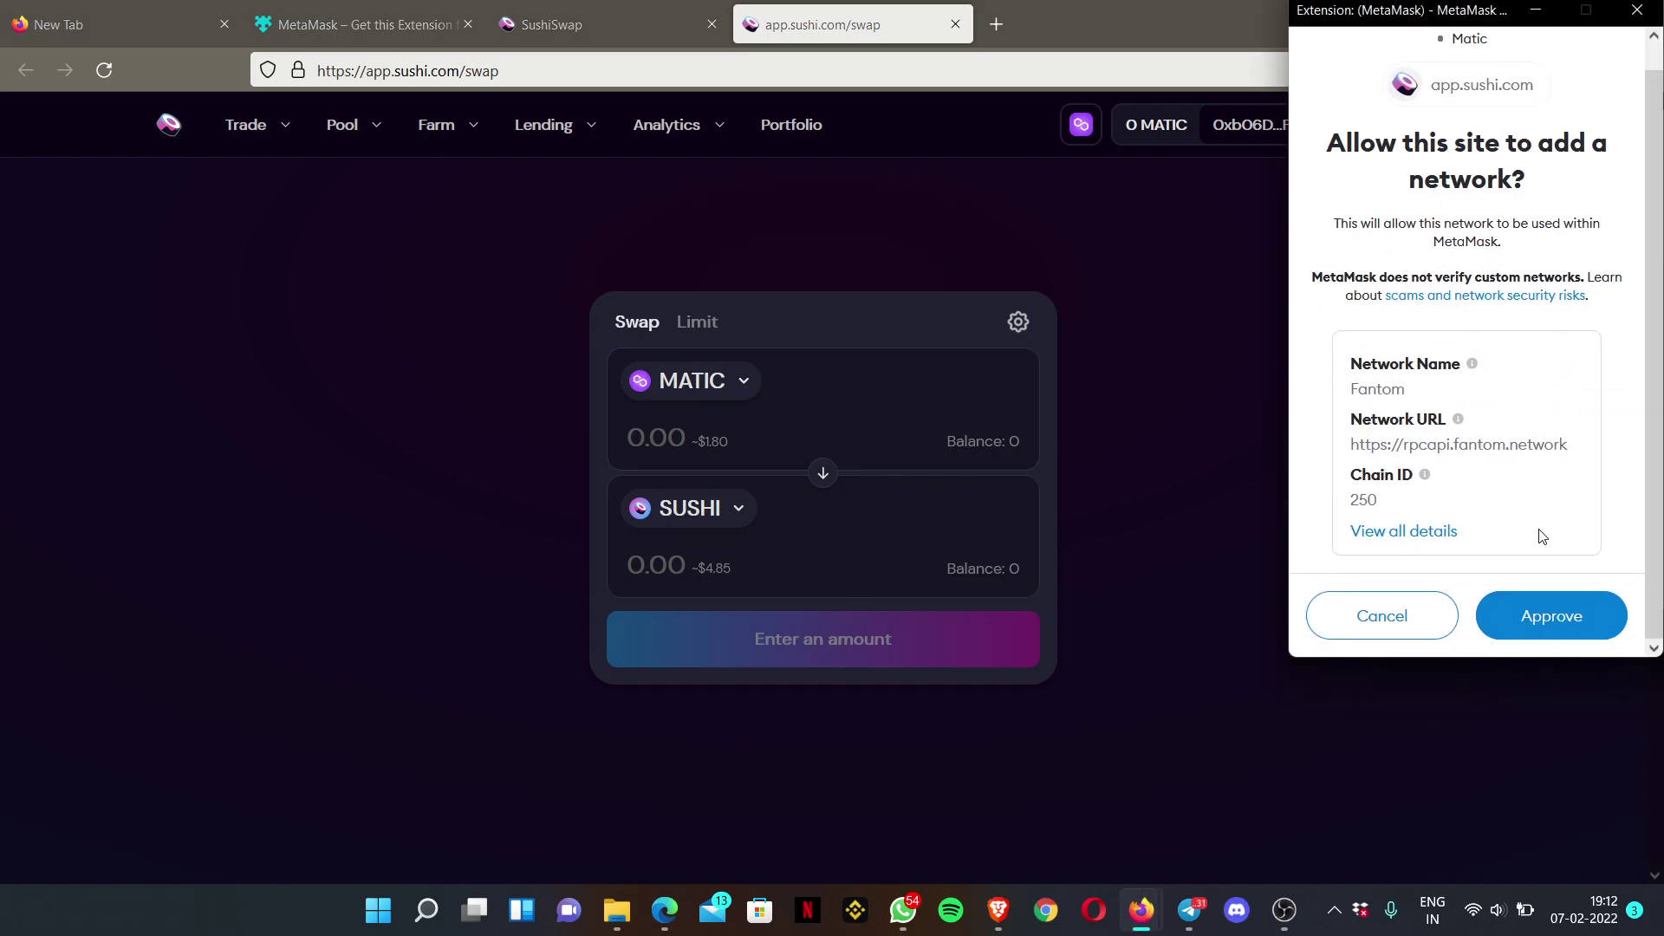
{"action": "left_click", "coordinate": [1542, 621]}
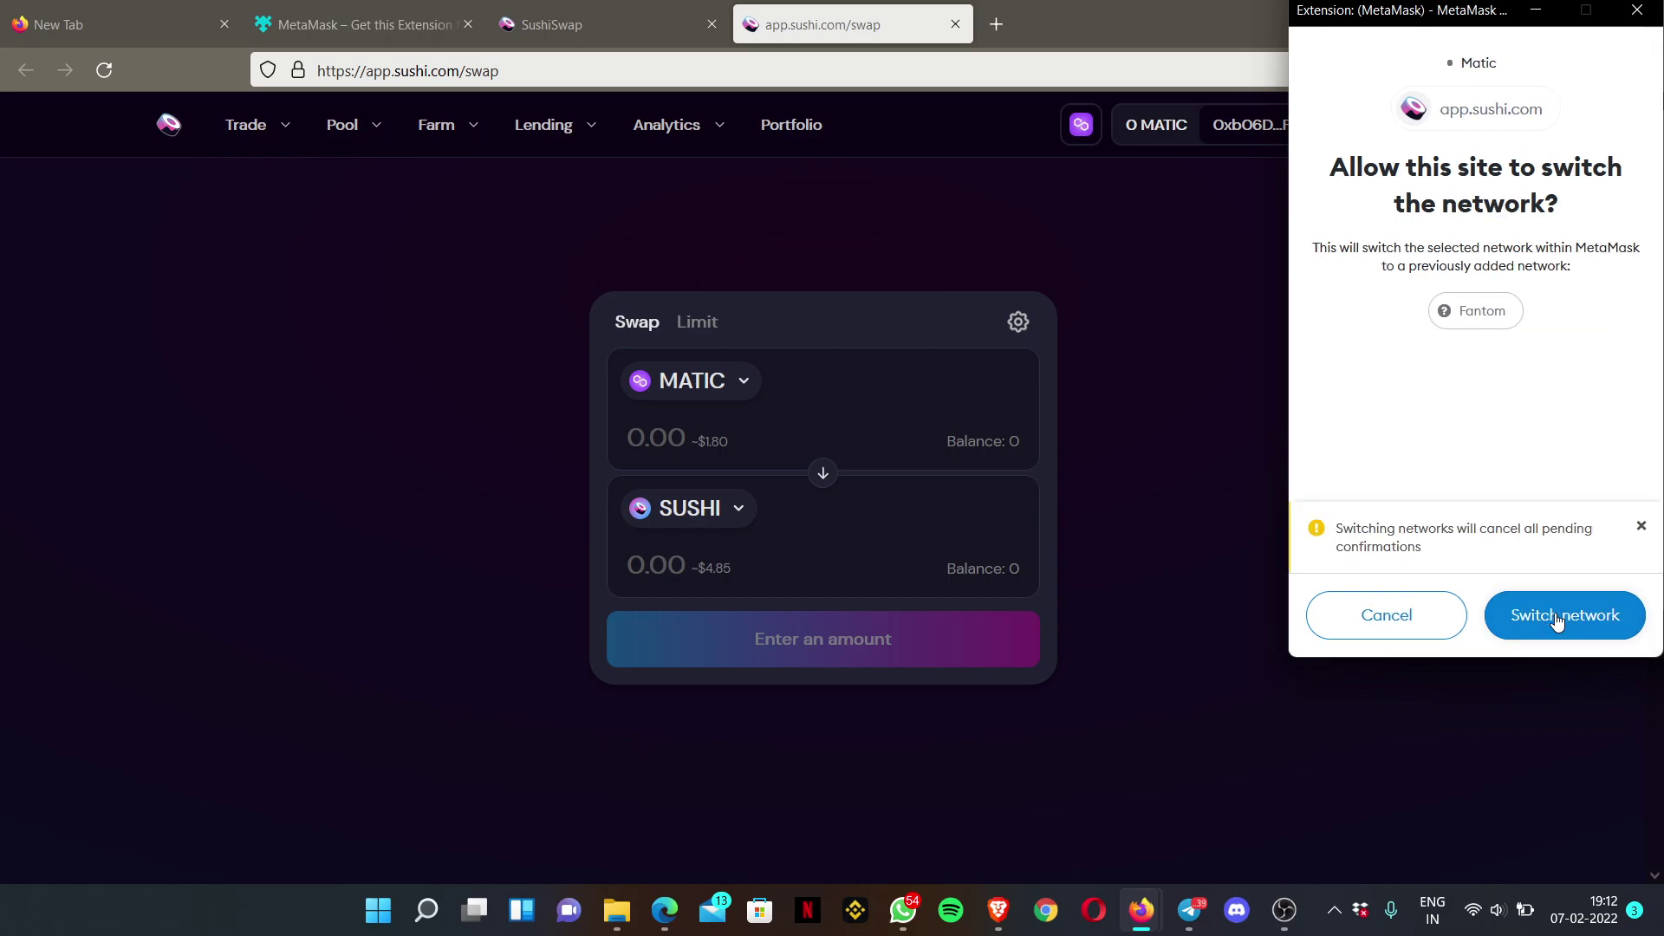
{"action": "left_click", "coordinate": [1543, 621]}
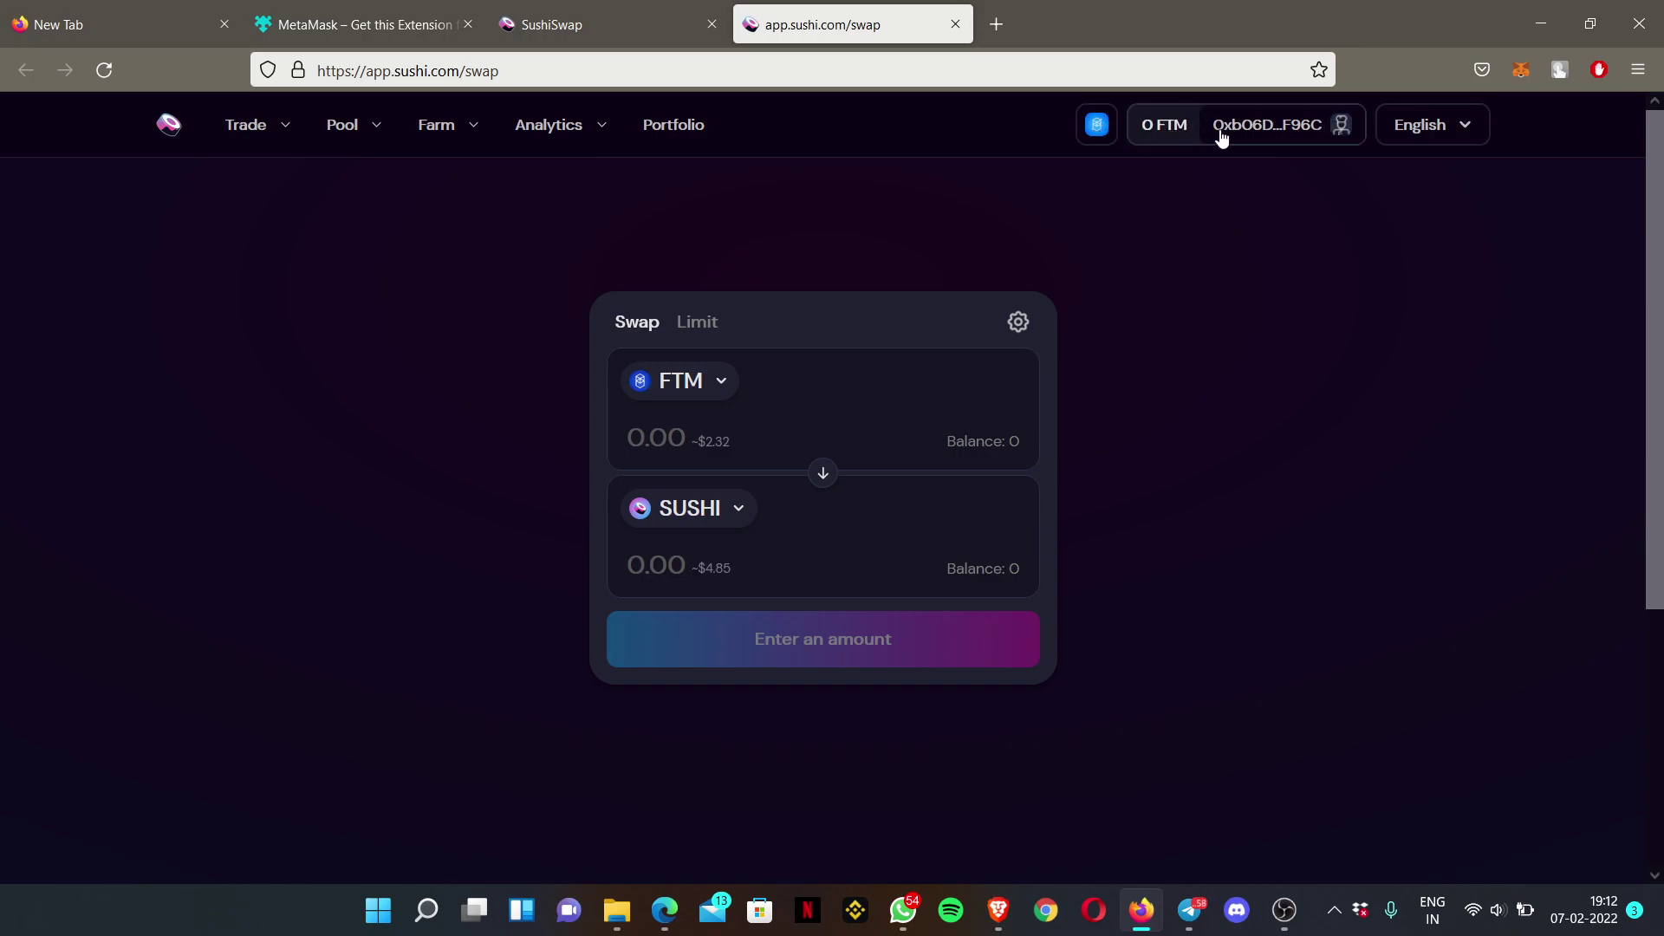
Verify Fantom appears in MetaMask's network list, then close the wallet panel.
{"action": "left_click", "coordinate": [1522, 71]}
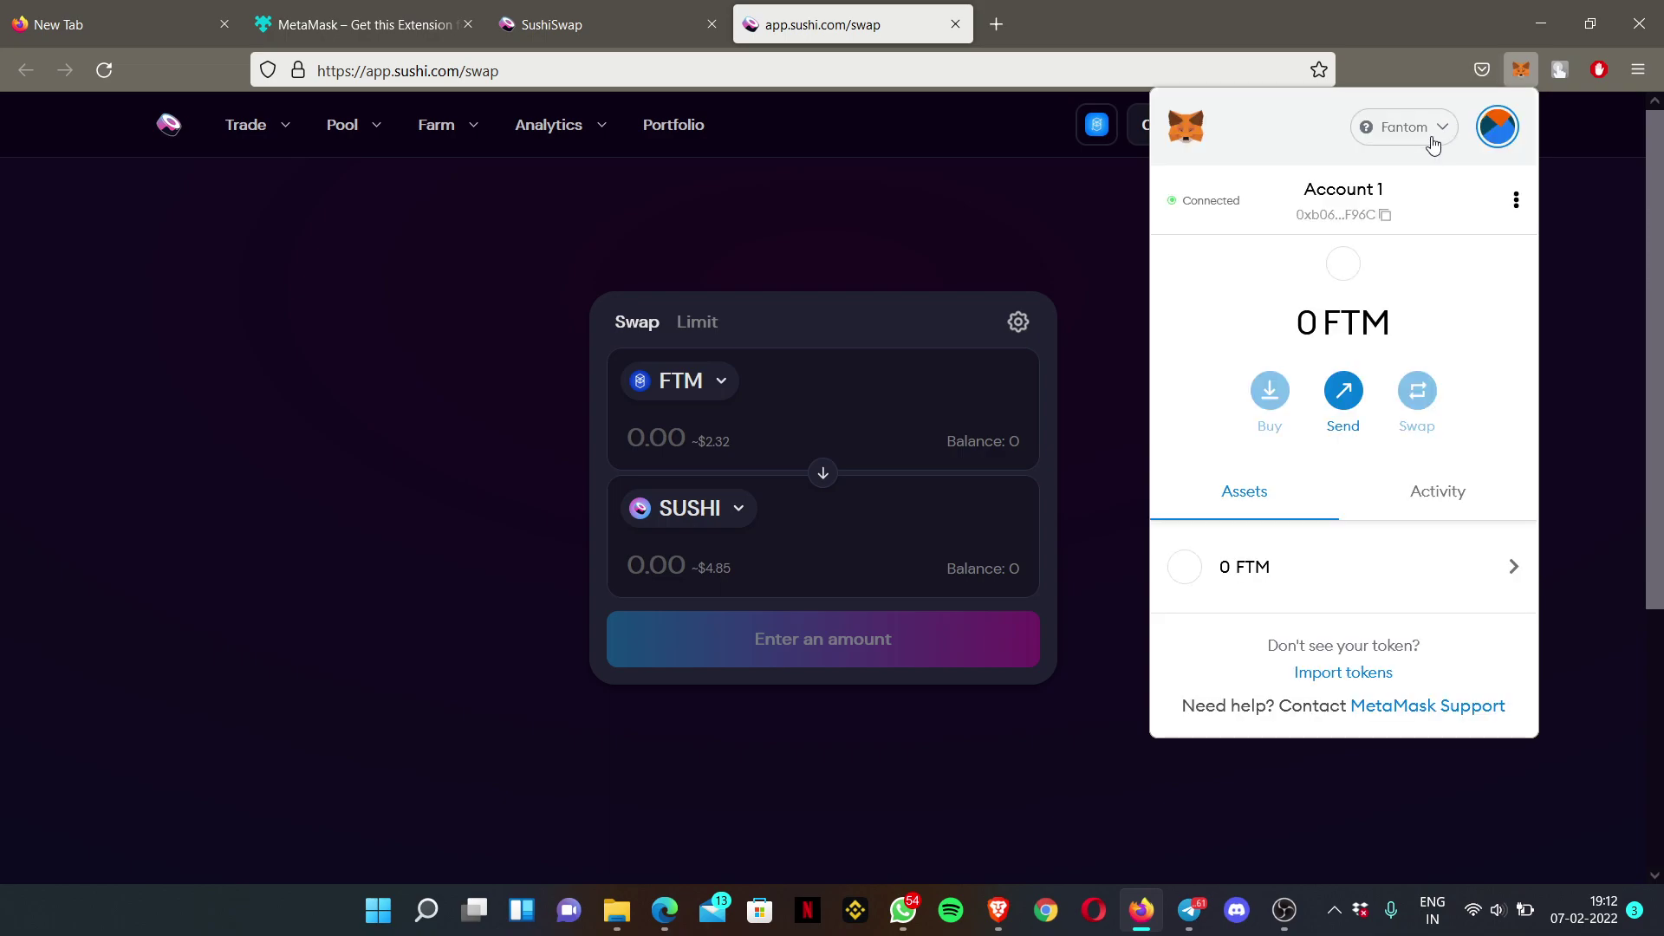
{"action": "left_click", "coordinate": [1426, 135]}
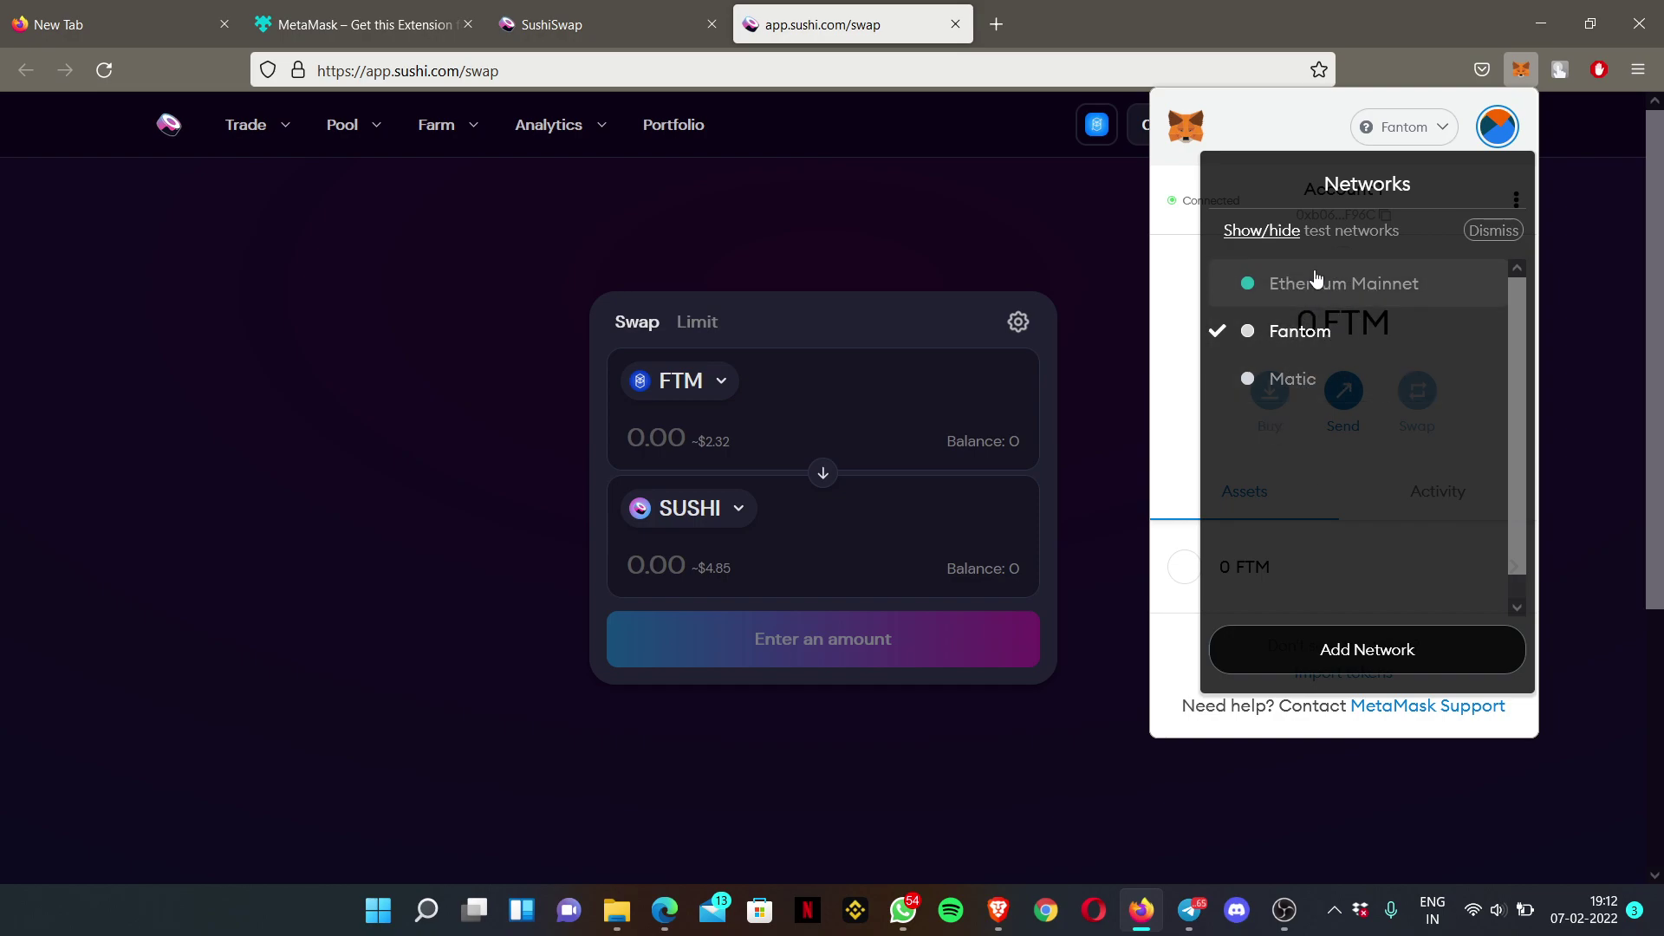
{"action": "left_click", "coordinate": [1109, 323]}
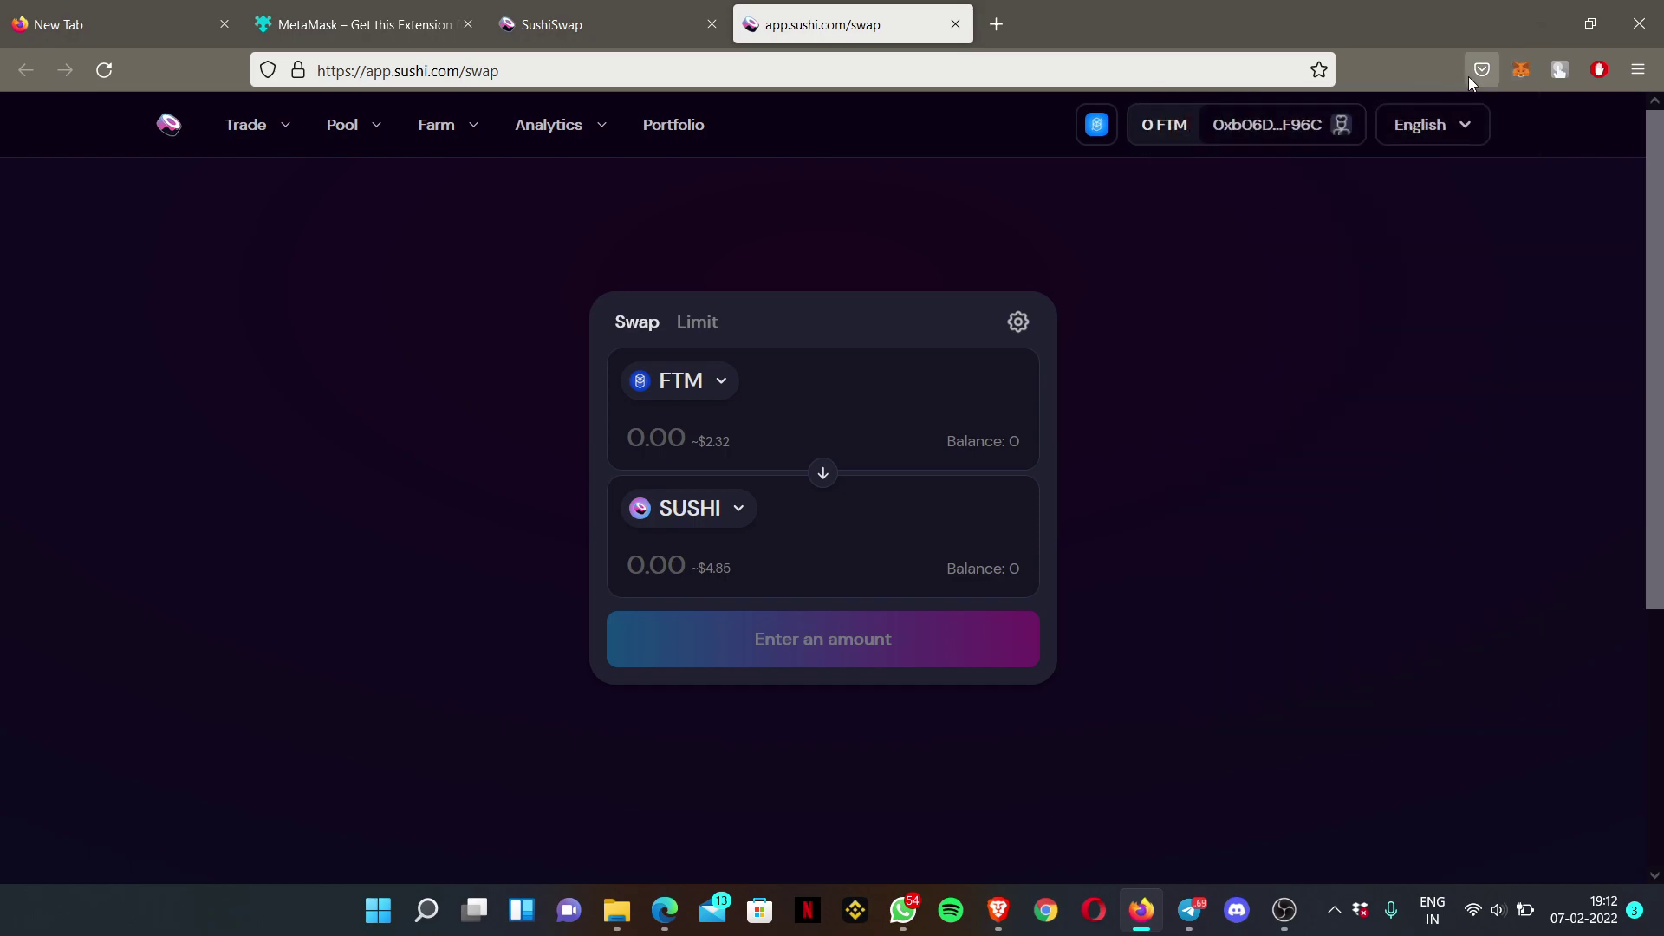
Switch SushiSwap to BSC, approving the addition of Binance Smart Chain to MetaMask.
{"action": "left_click", "coordinate": [1097, 130]}
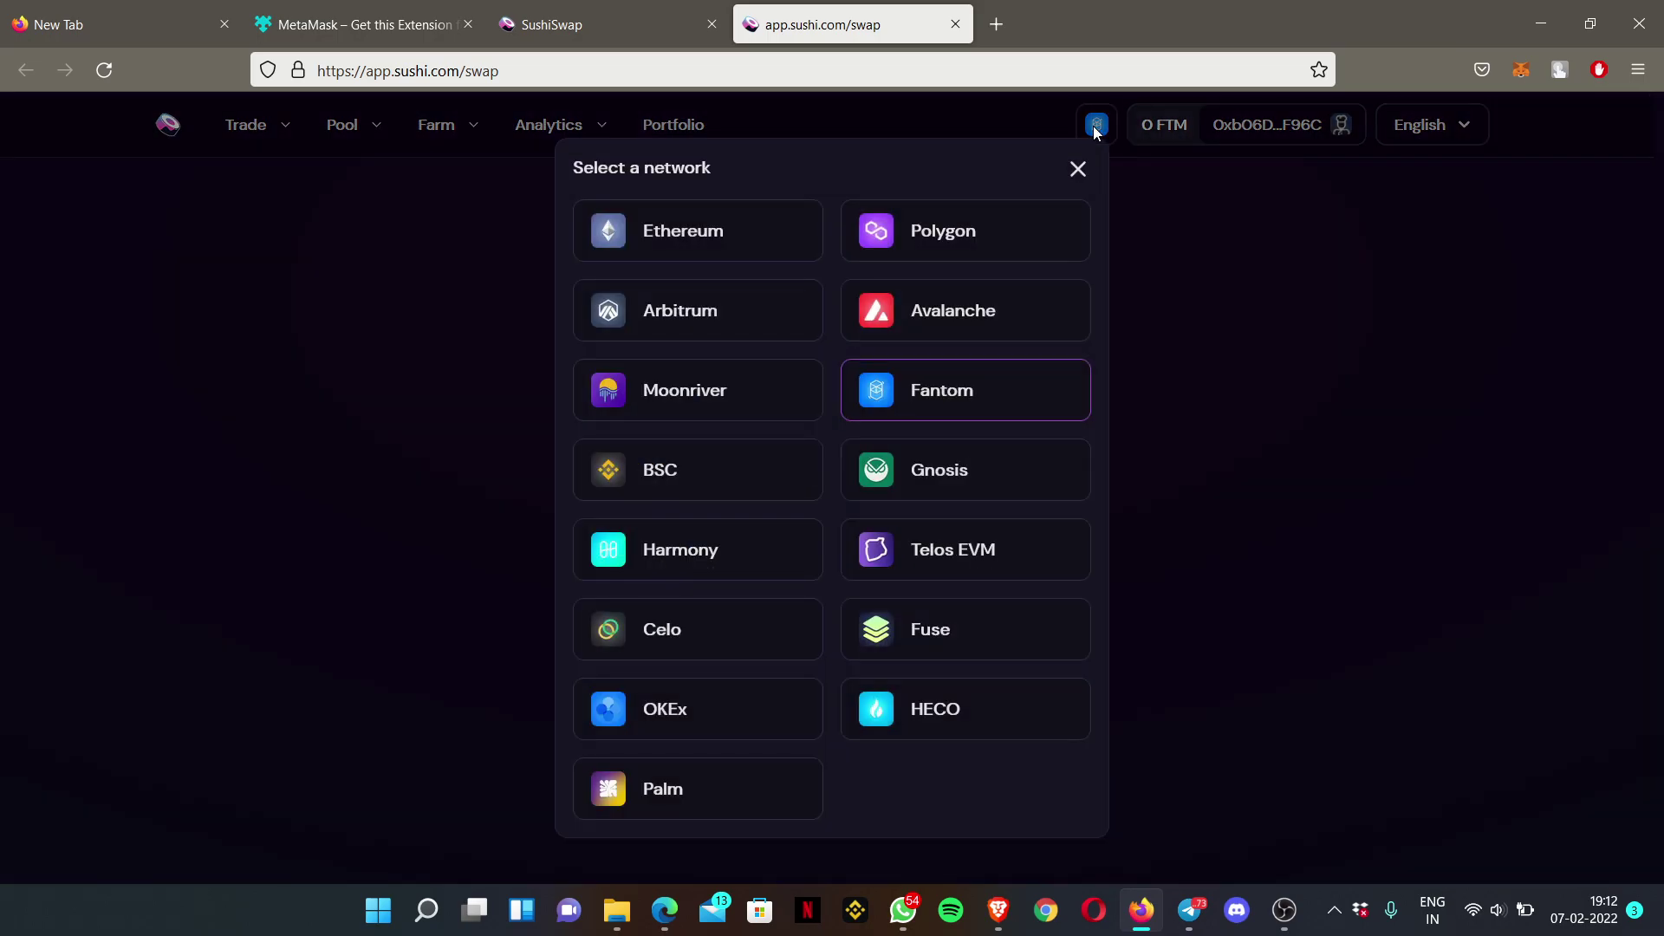
{"action": "left_click", "coordinate": [711, 470]}
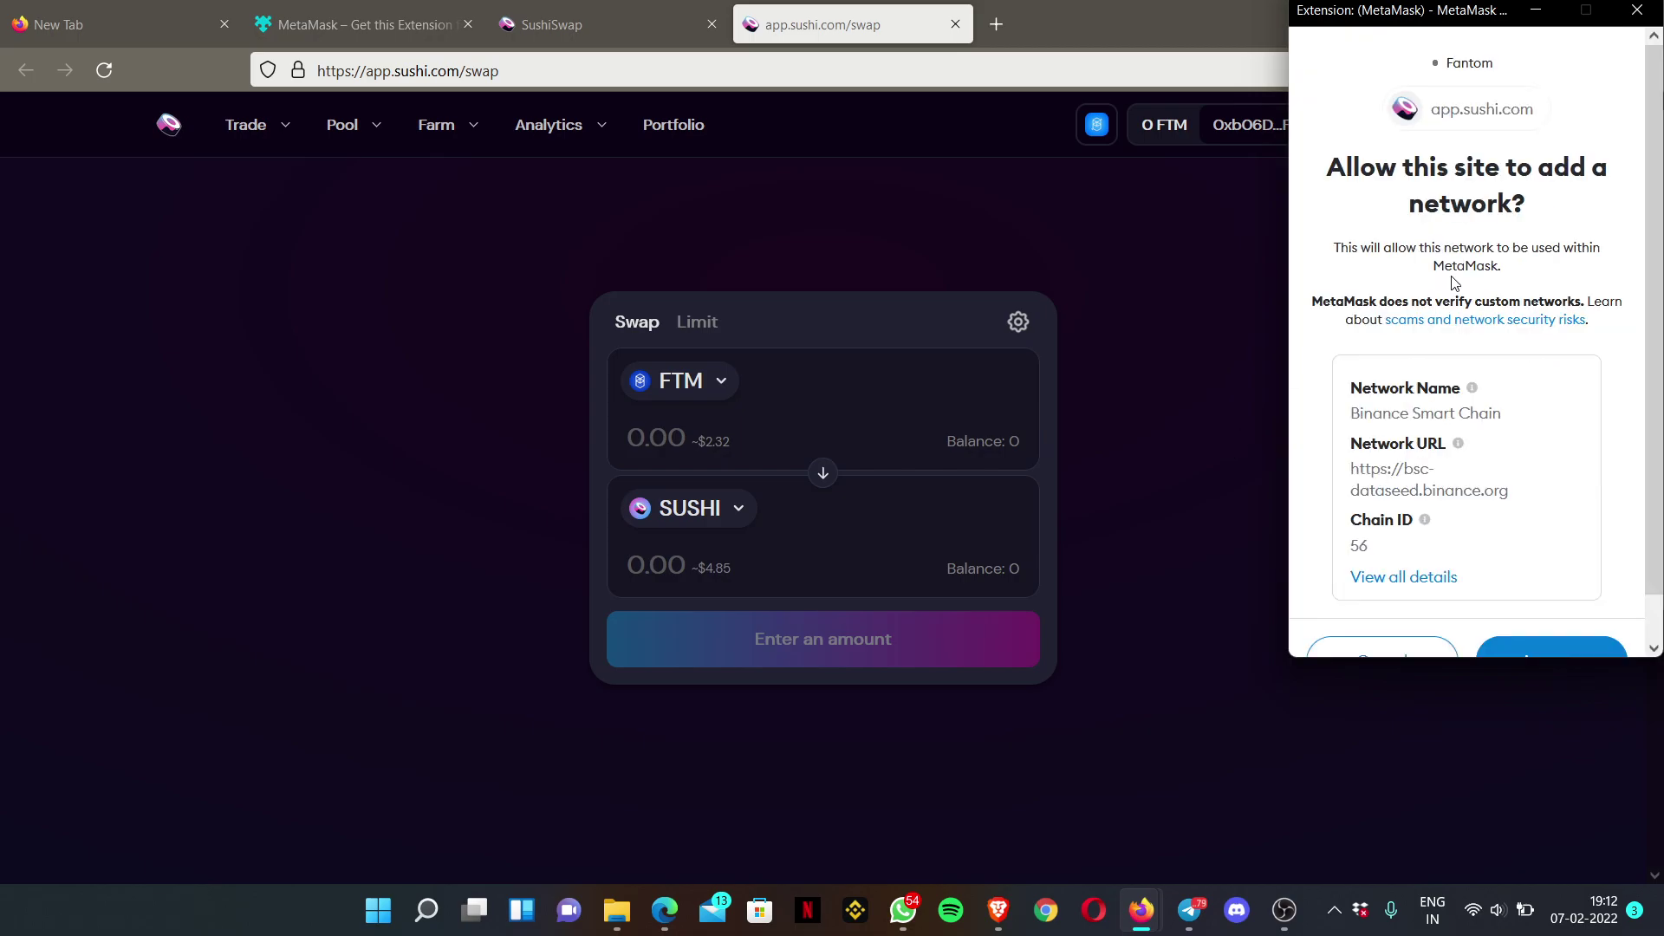
{"action": "scroll", "coordinate": [1549, 424], "scroll_direction": "down", "scroll_amount": 1}
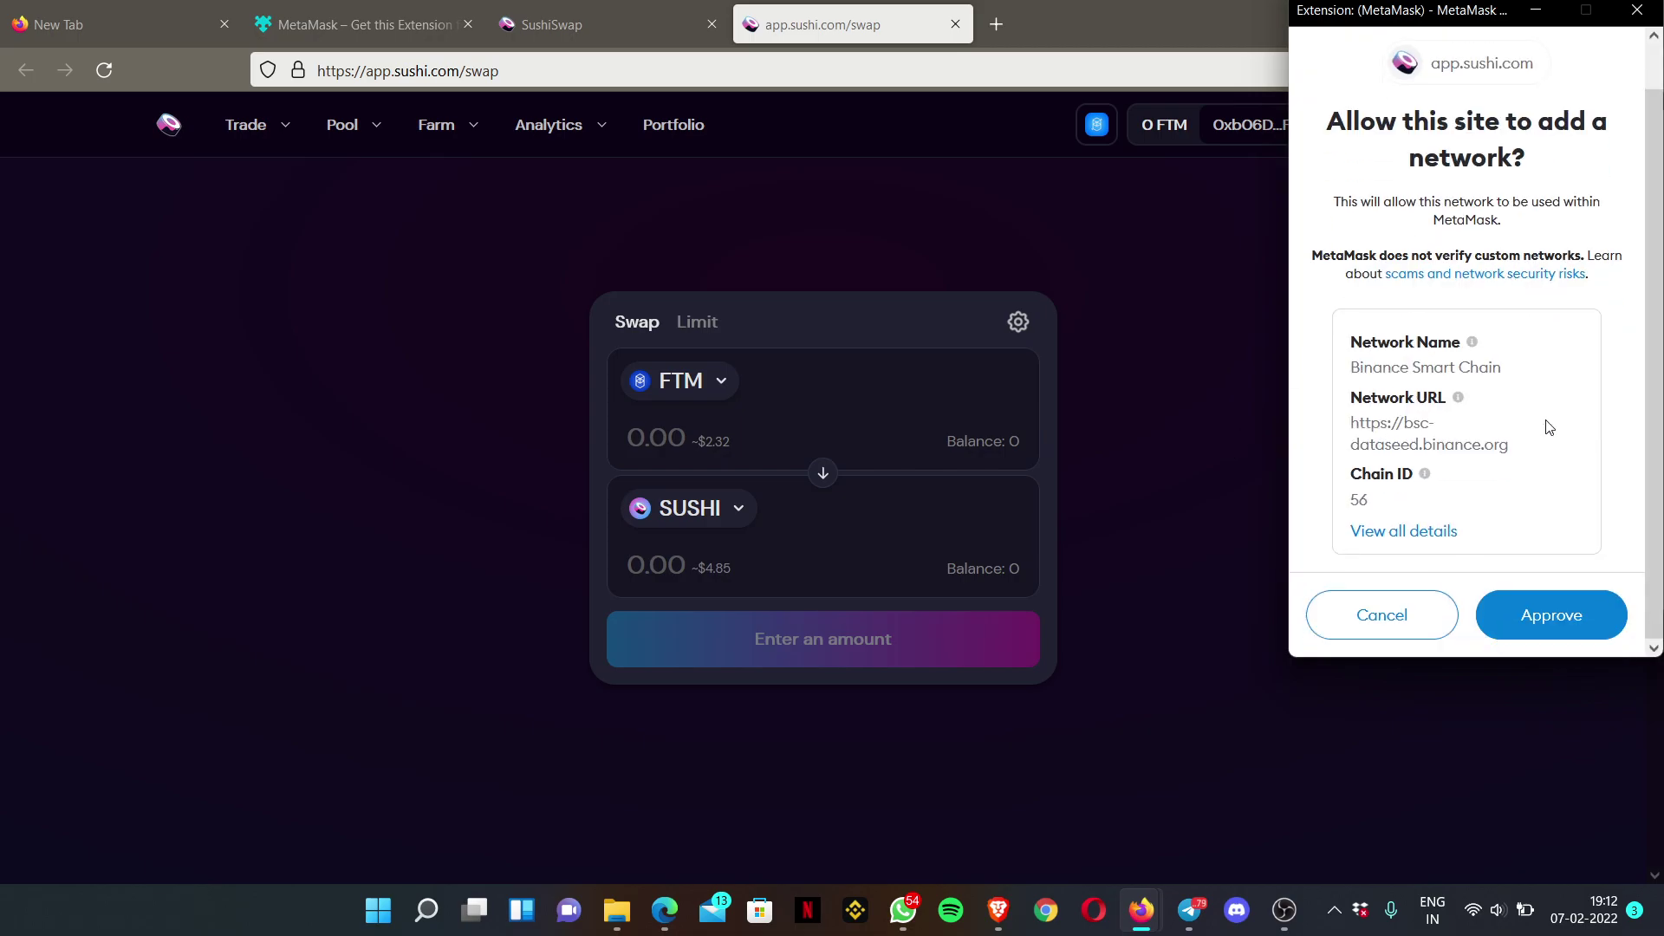
{"action": "left_click", "coordinate": [1552, 615]}
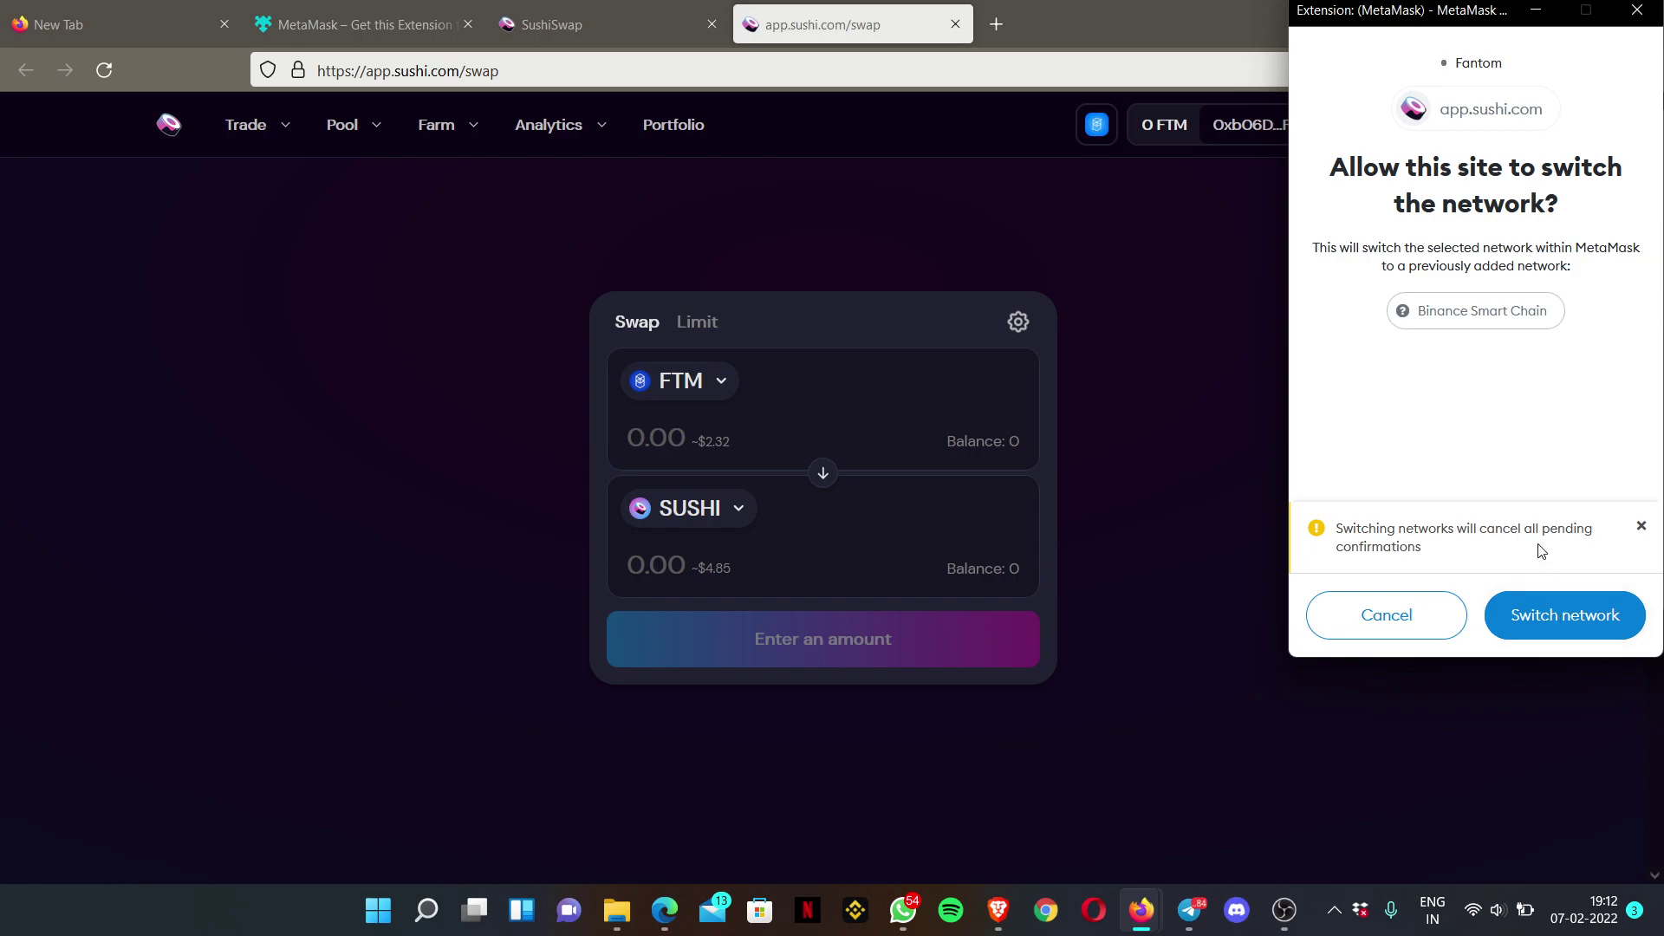
{"action": "left_click", "coordinate": [1547, 616]}
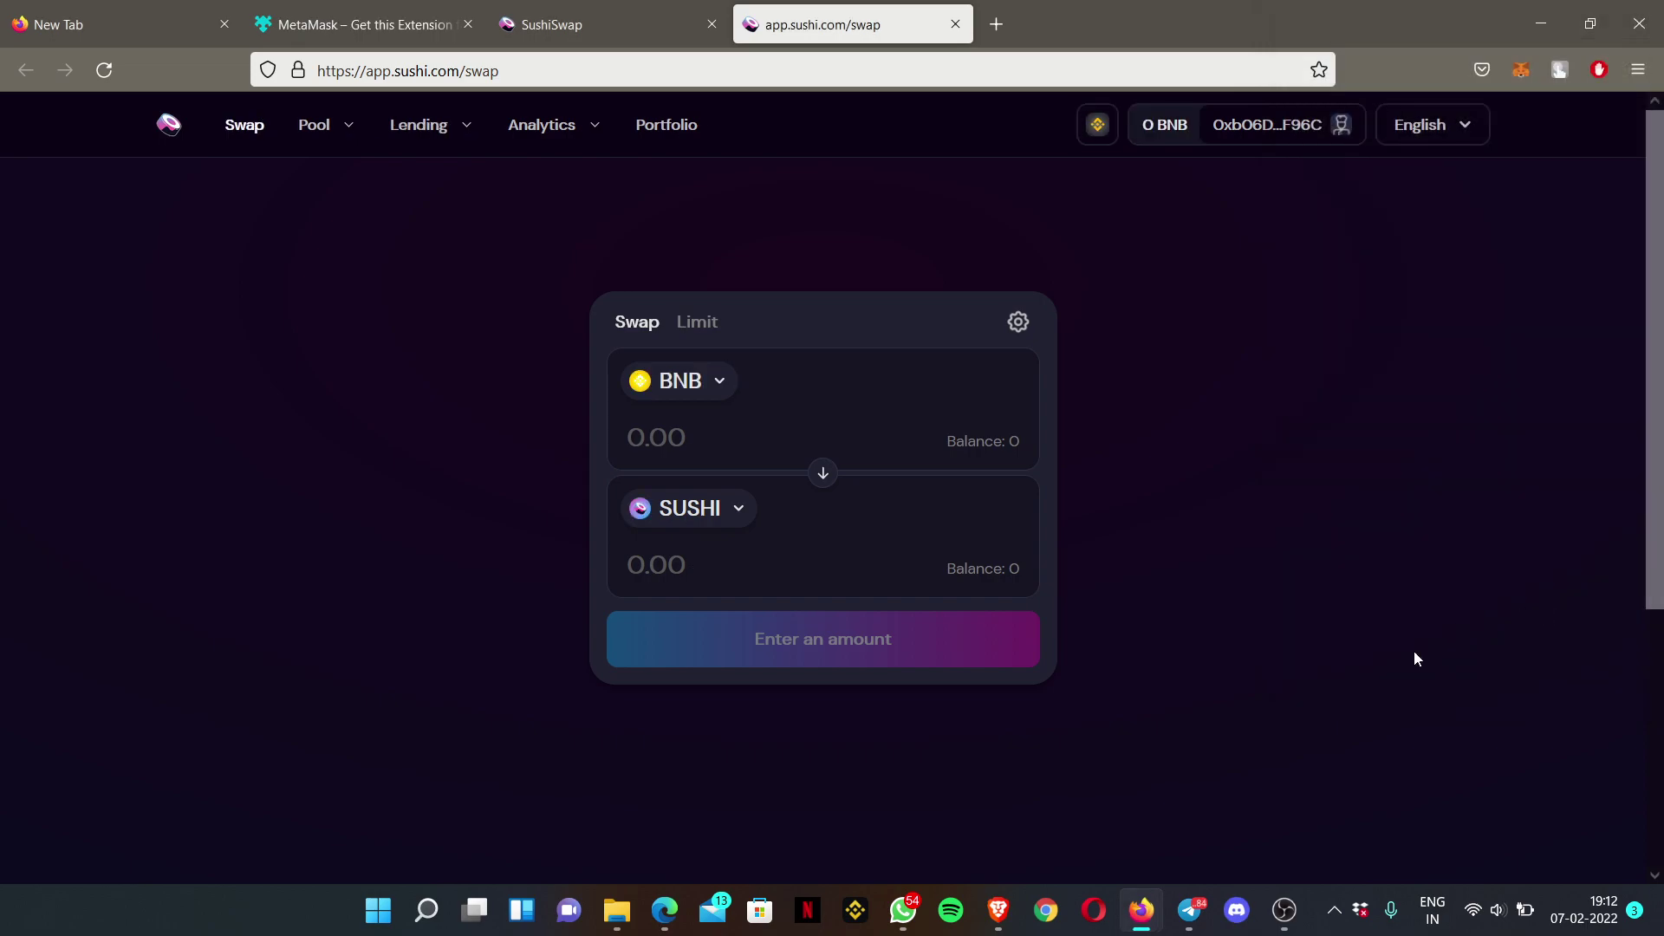
Review the supported networks list and dismiss it without changing network.
{"action": "scroll", "coordinate": [1219, 580], "scroll_direction": "down", "scroll_amount": 2}
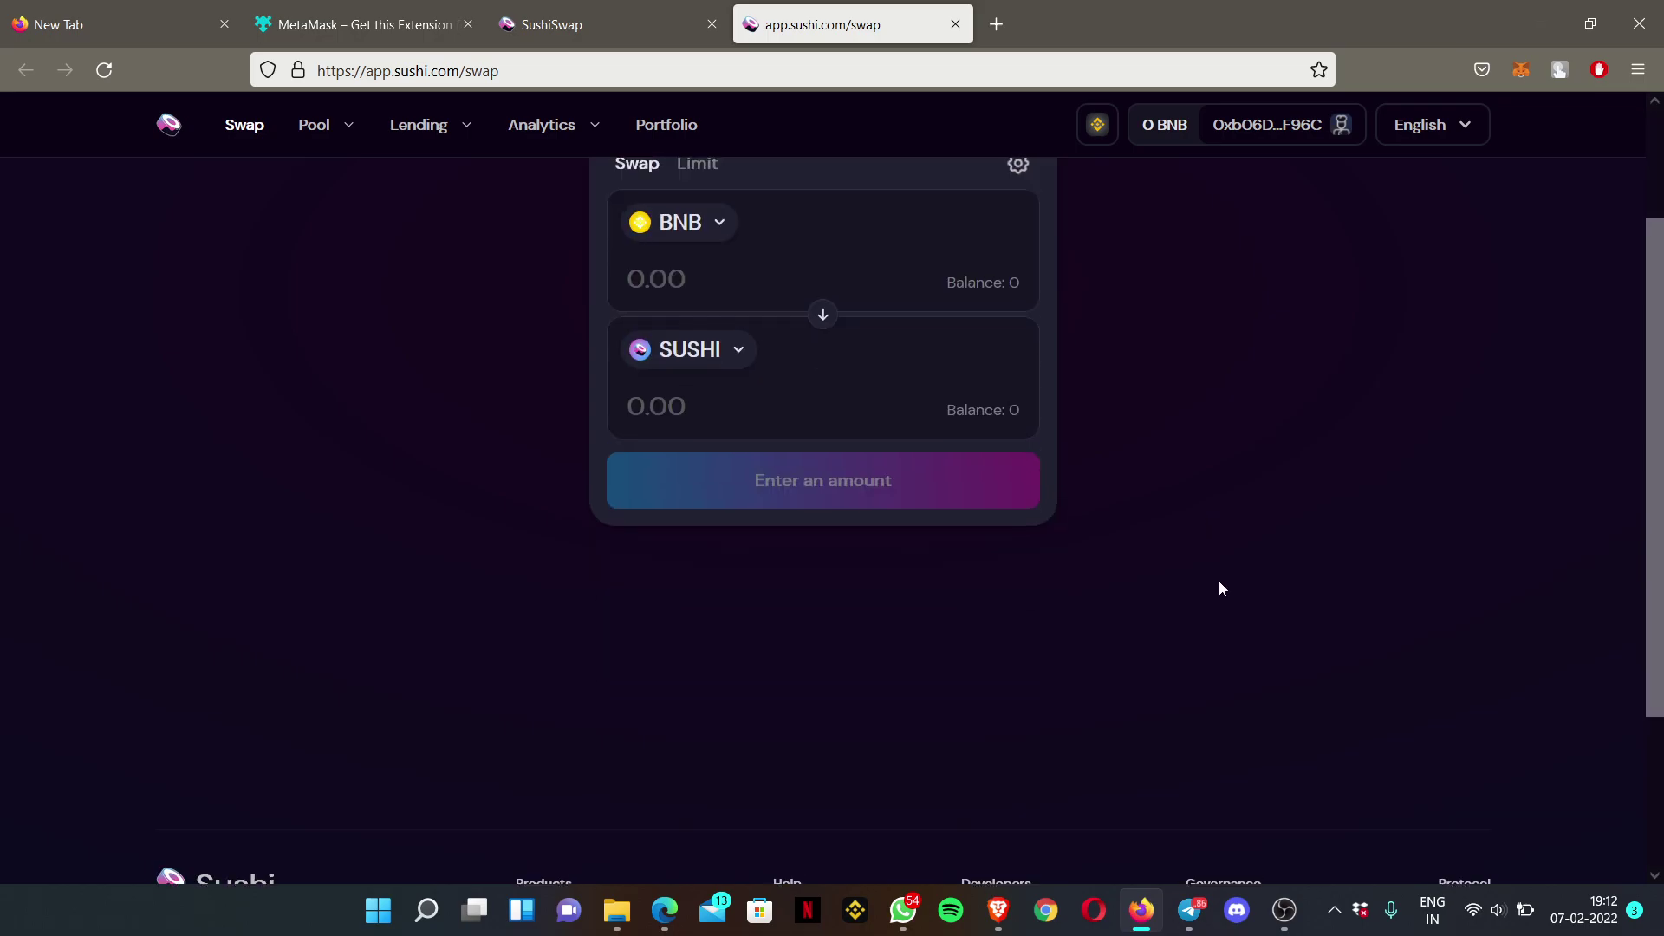
{"action": "scroll", "coordinate": [1219, 581], "scroll_direction": "up", "scroll_amount": 2}
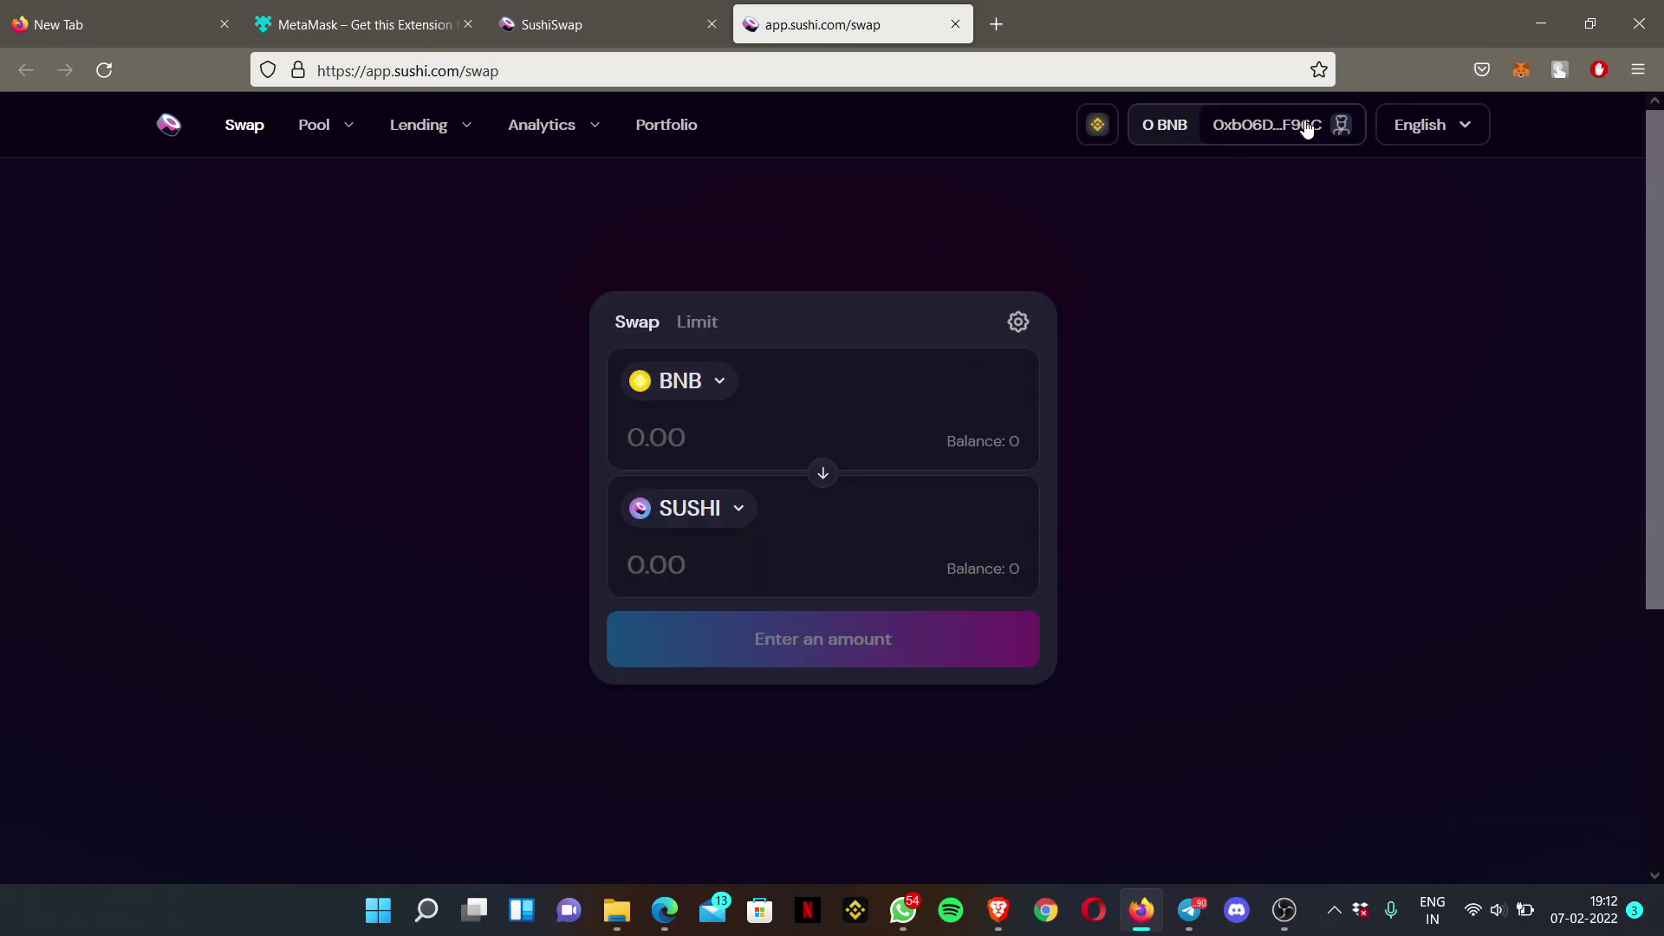
{"action": "left_click", "coordinate": [1097, 125]}
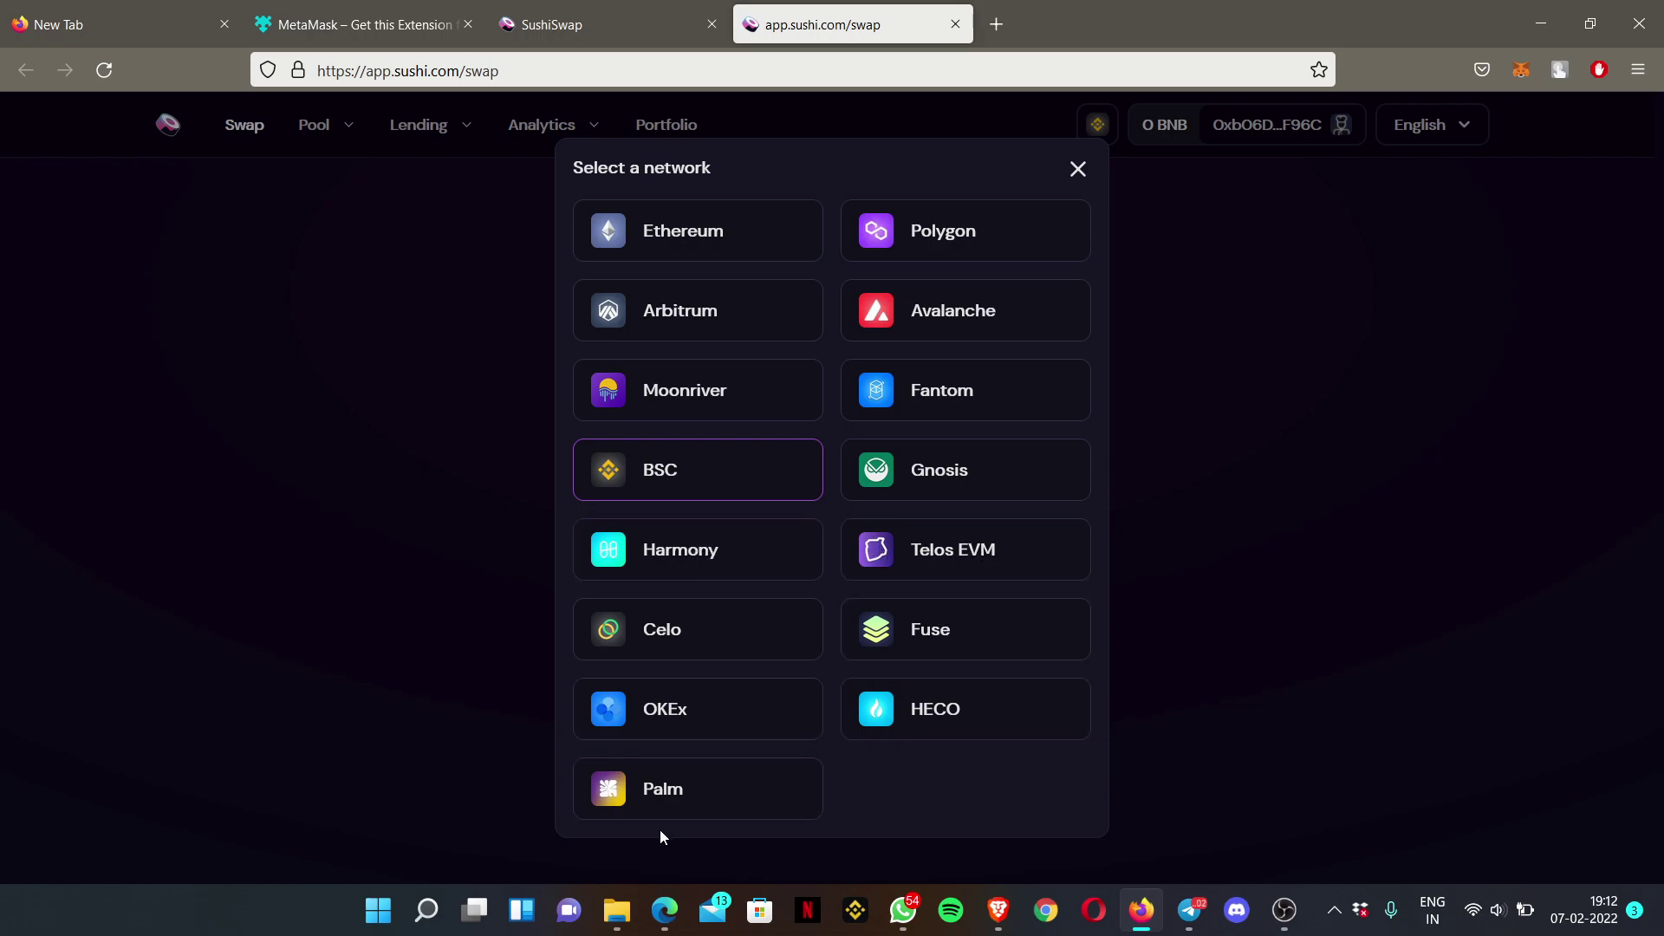
{"action": "left_click", "coordinate": [1214, 577]}
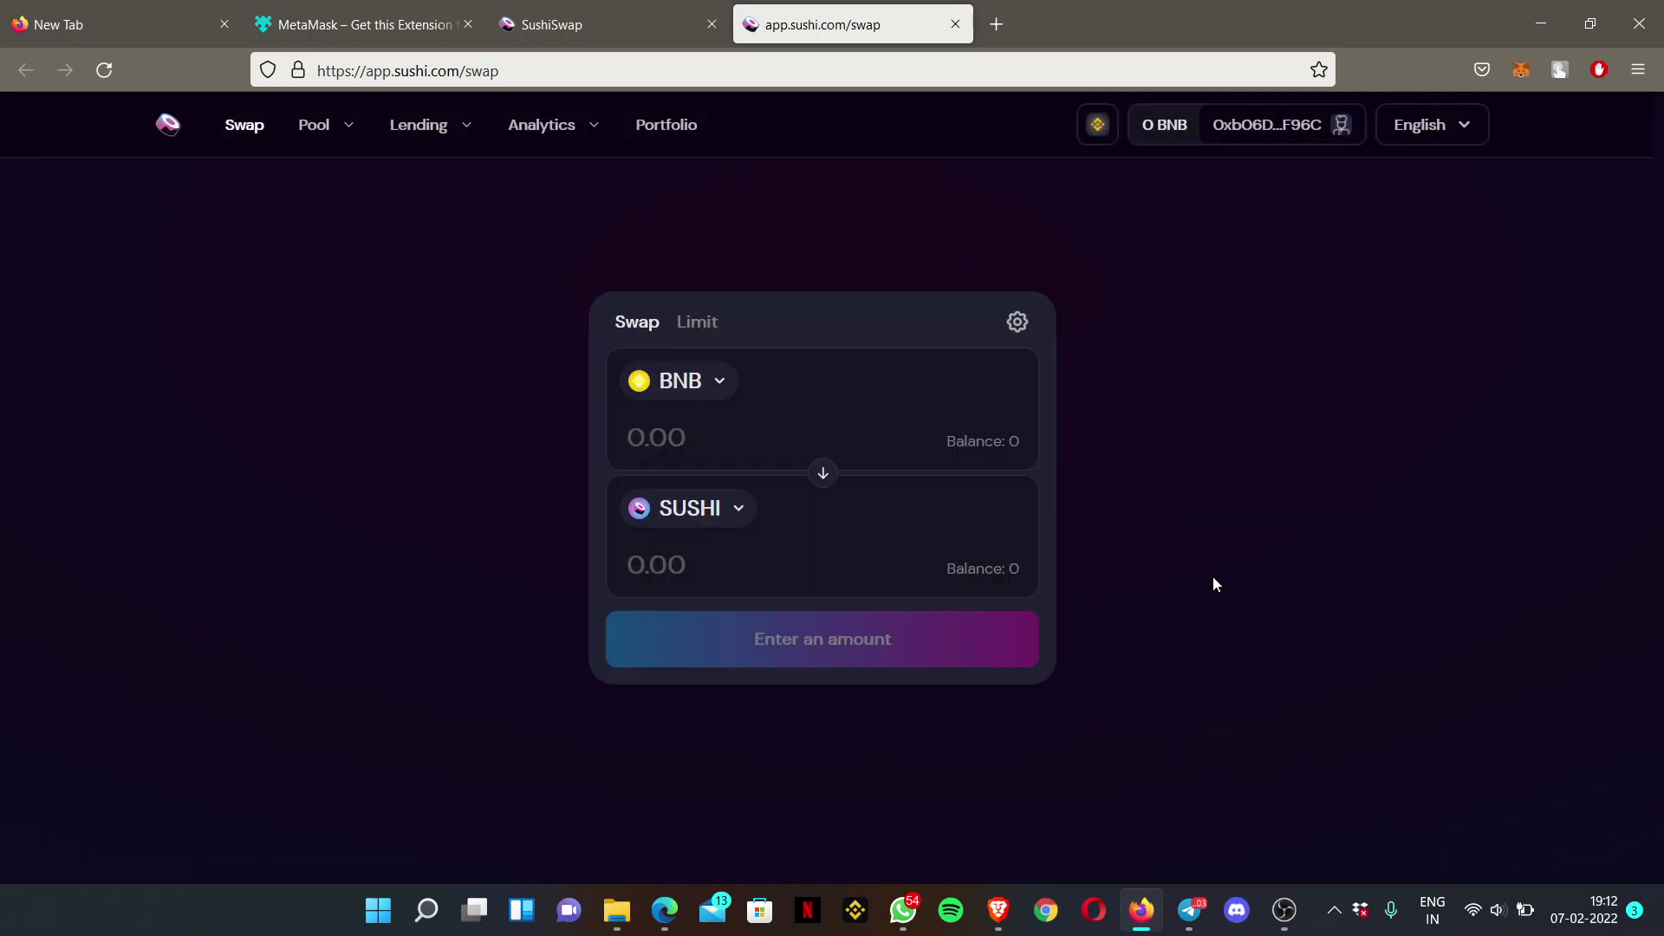
Load bt.io in a fresh browser tab by typing its address.
{"action": "left_click", "coordinate": [997, 24]}
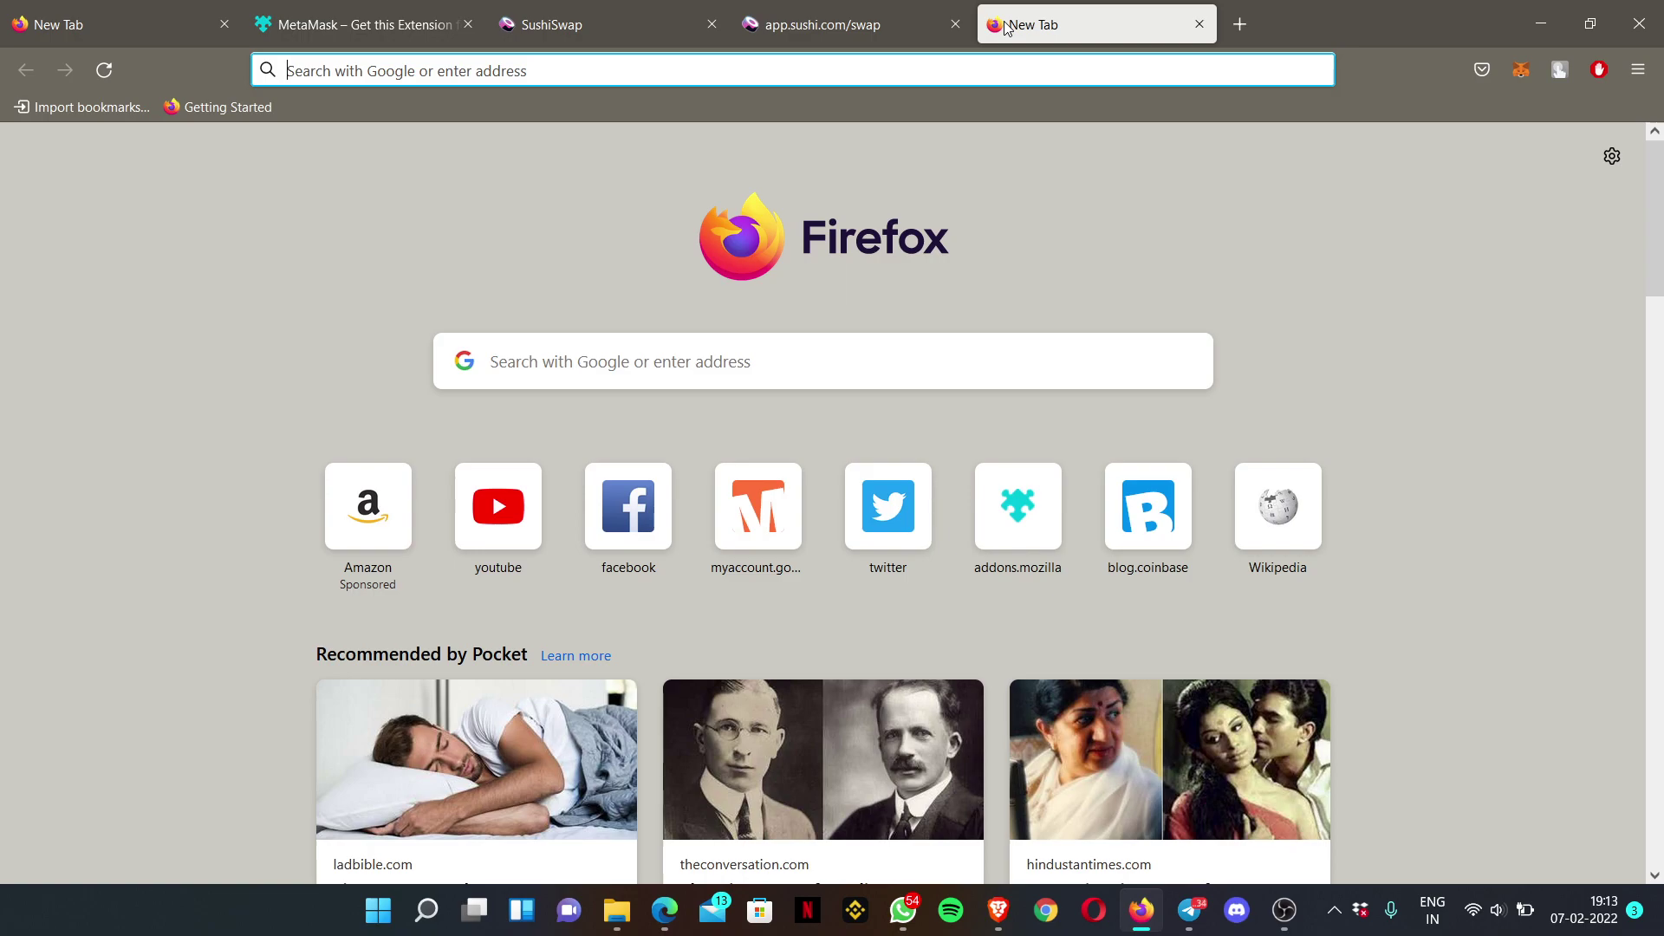
{"action": "type", "text": "b"}
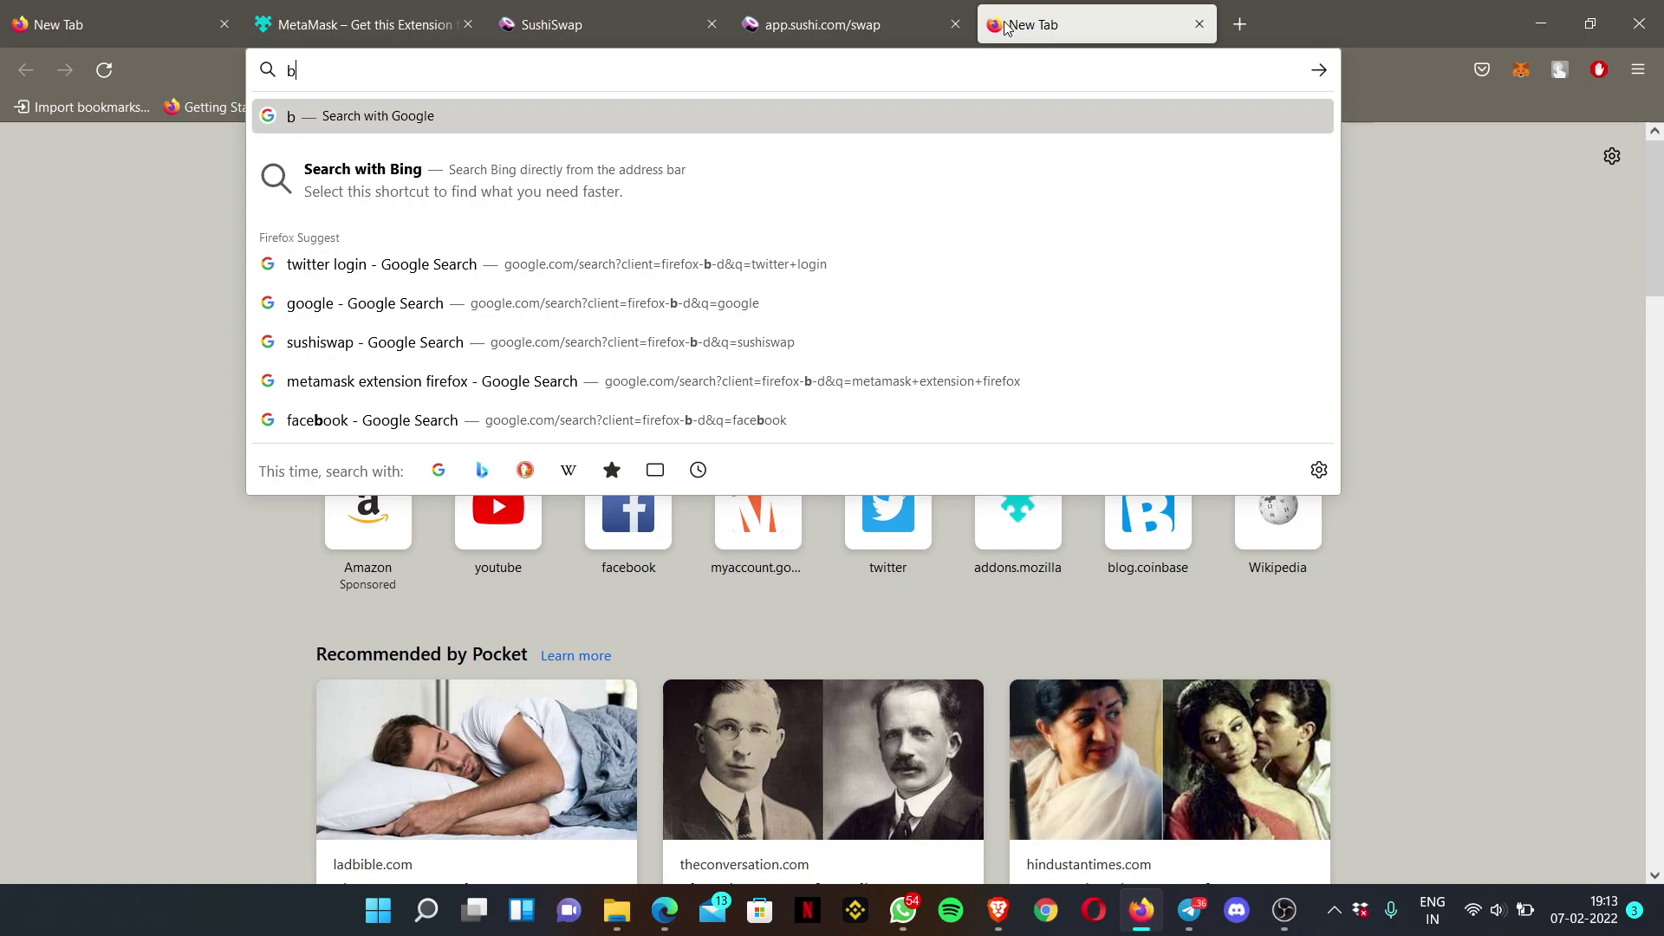
{"action": "type", "text": "t"}
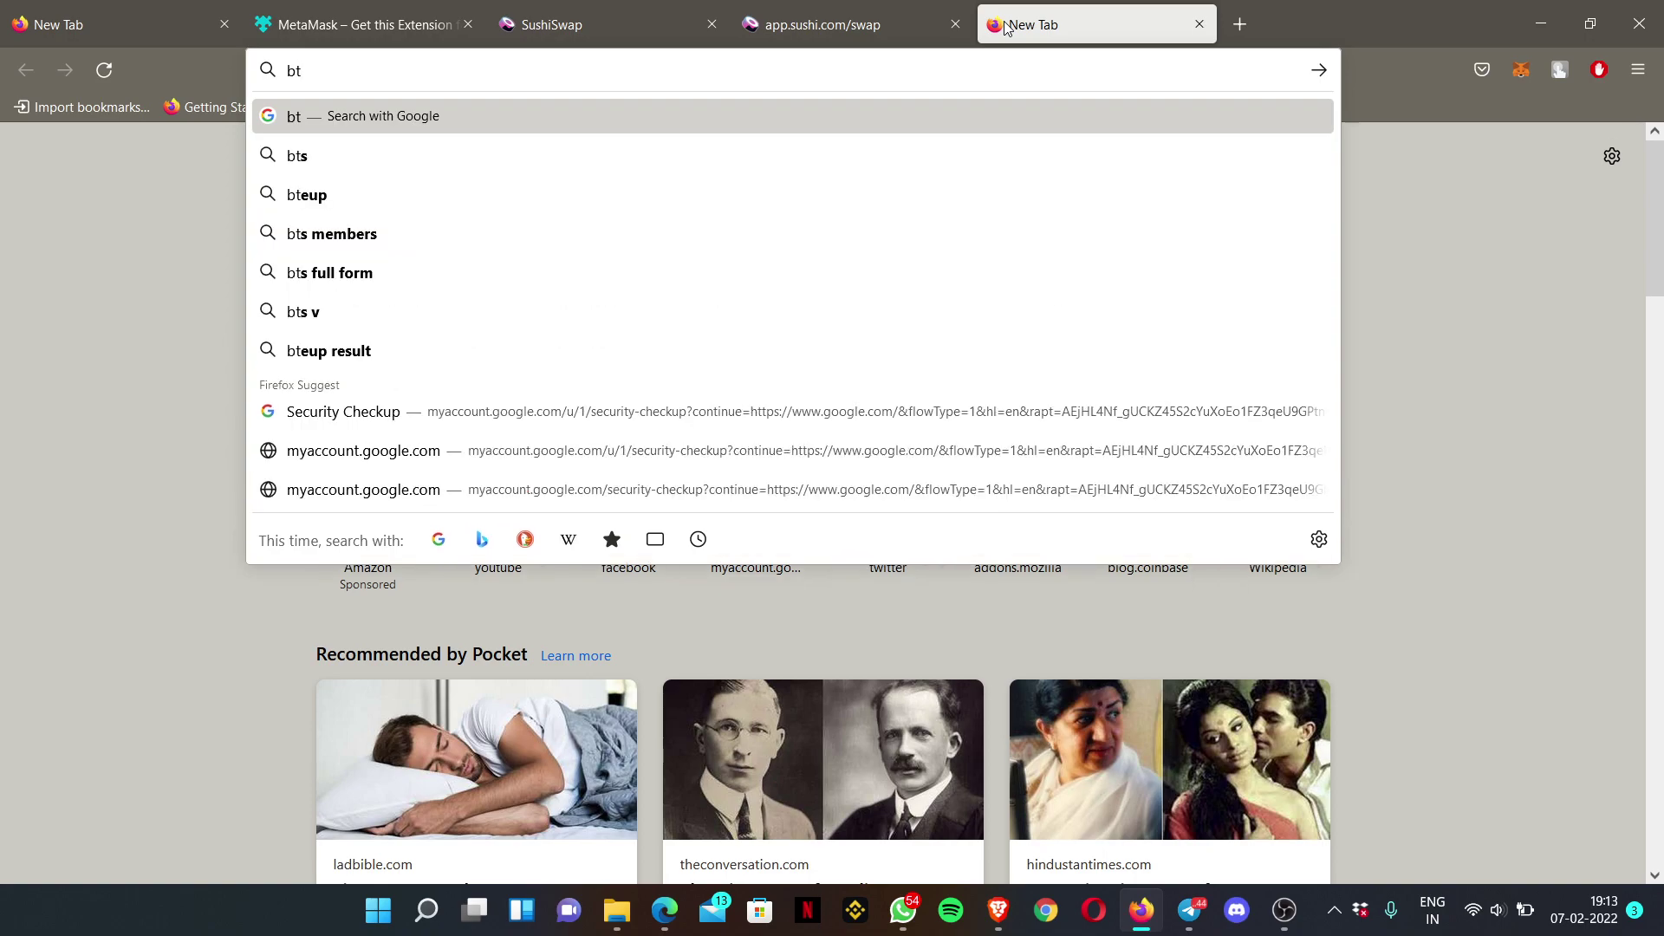
{"action": "type", "text": ".io"}
{"action": "key", "text": "Return"}
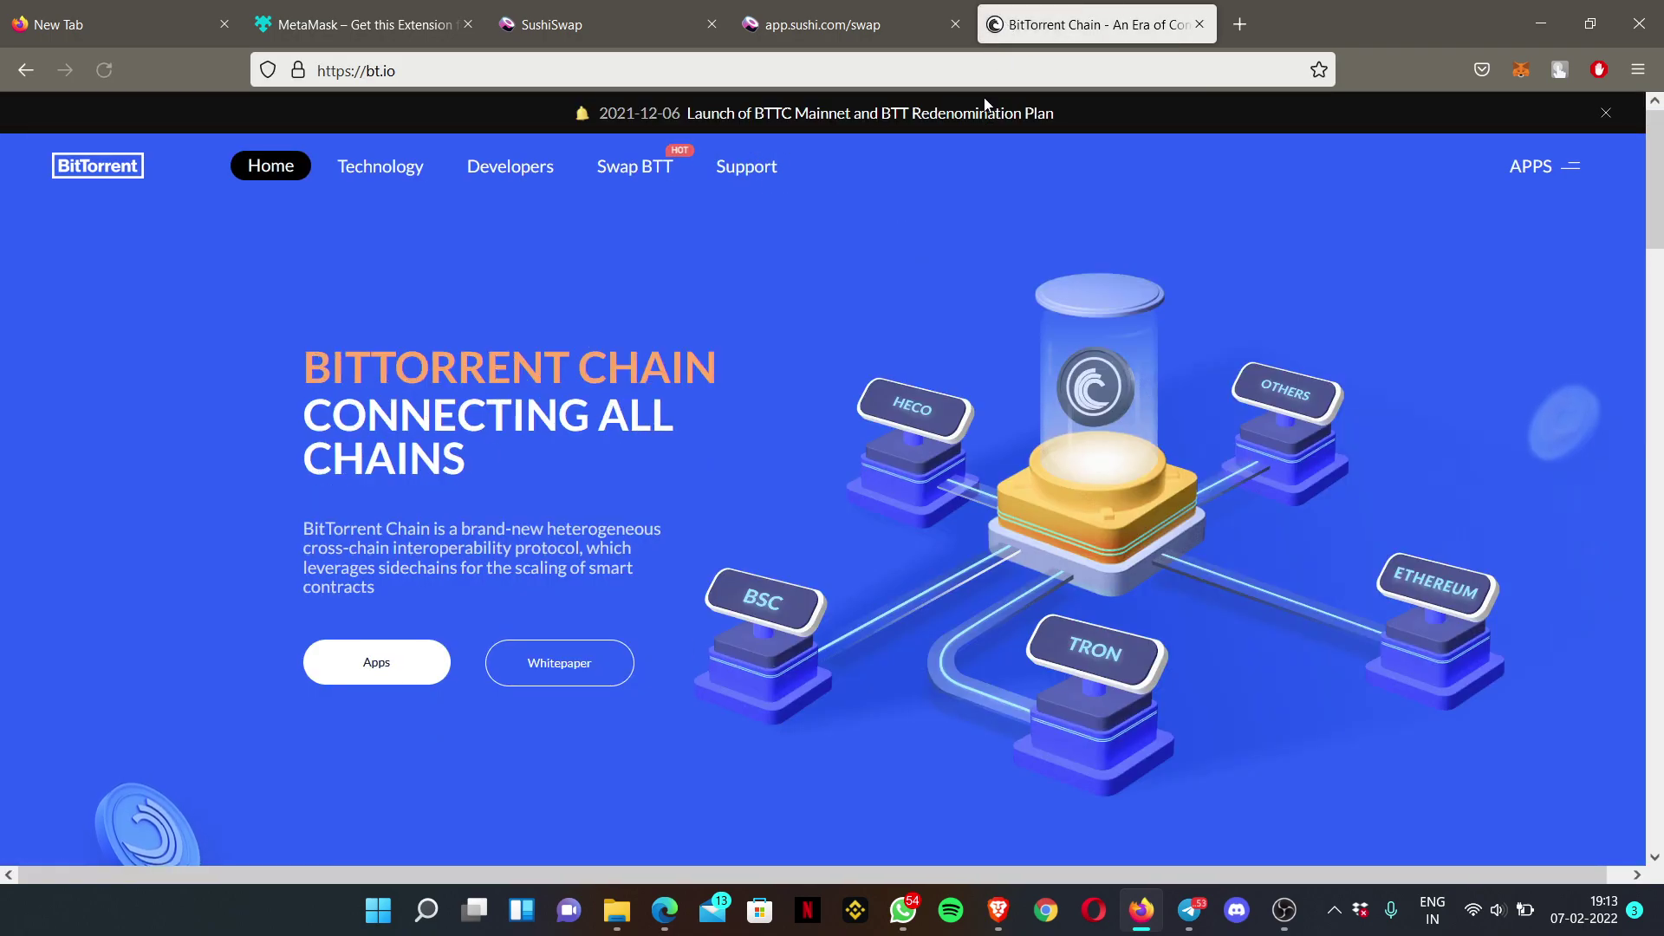
Browse the bt.io homepage down to Apps and back, then launch the BitTorrent Chain Wallet.
{"action": "scroll", "coordinate": [996, 490], "scroll_direction": "down", "scroll_amount": 1}
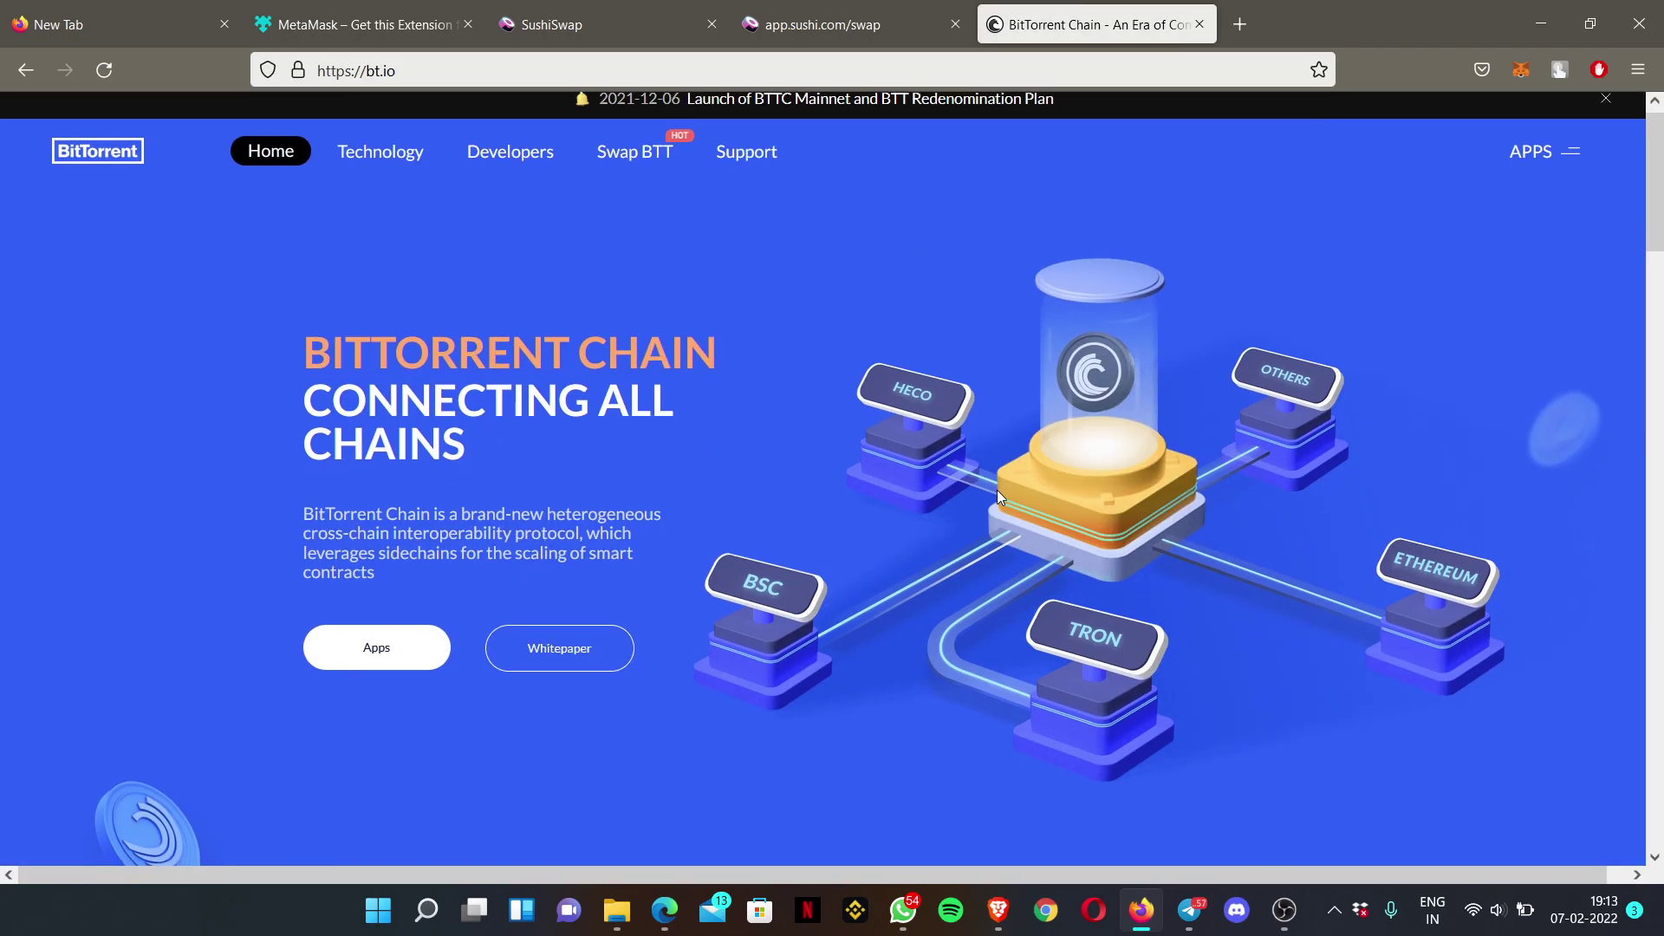
{"action": "scroll", "coordinate": [997, 491], "scroll_direction": "down", "scroll_amount": 4}
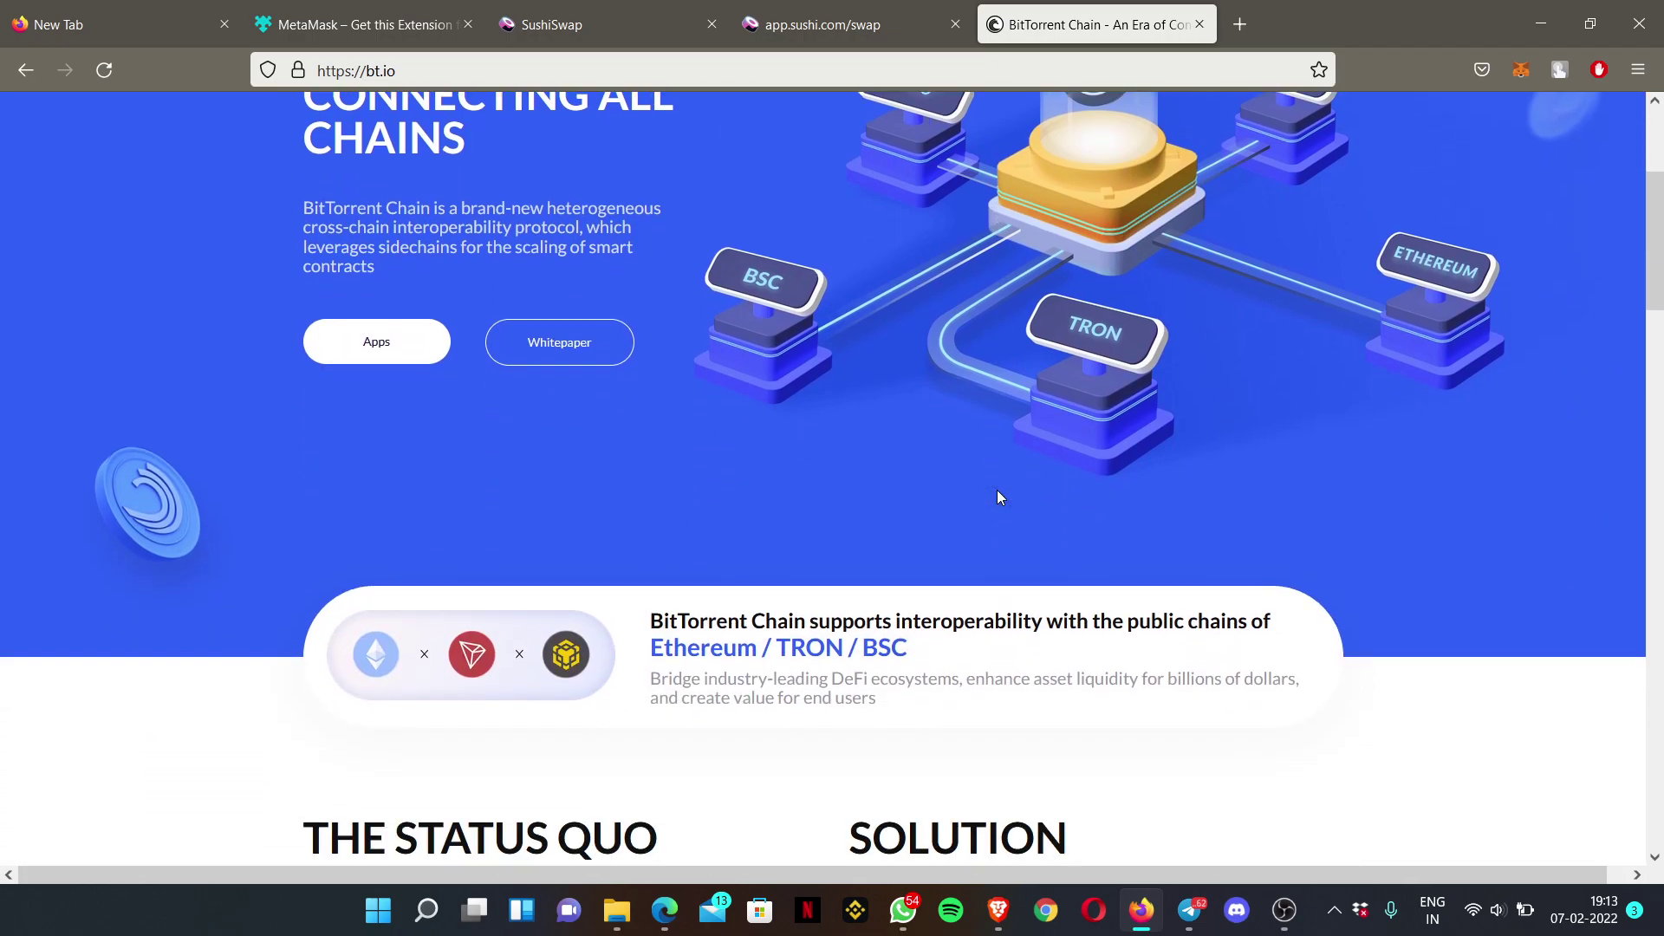
{"action": "scroll", "coordinate": [997, 497], "scroll_direction": "down", "scroll_amount": 10}
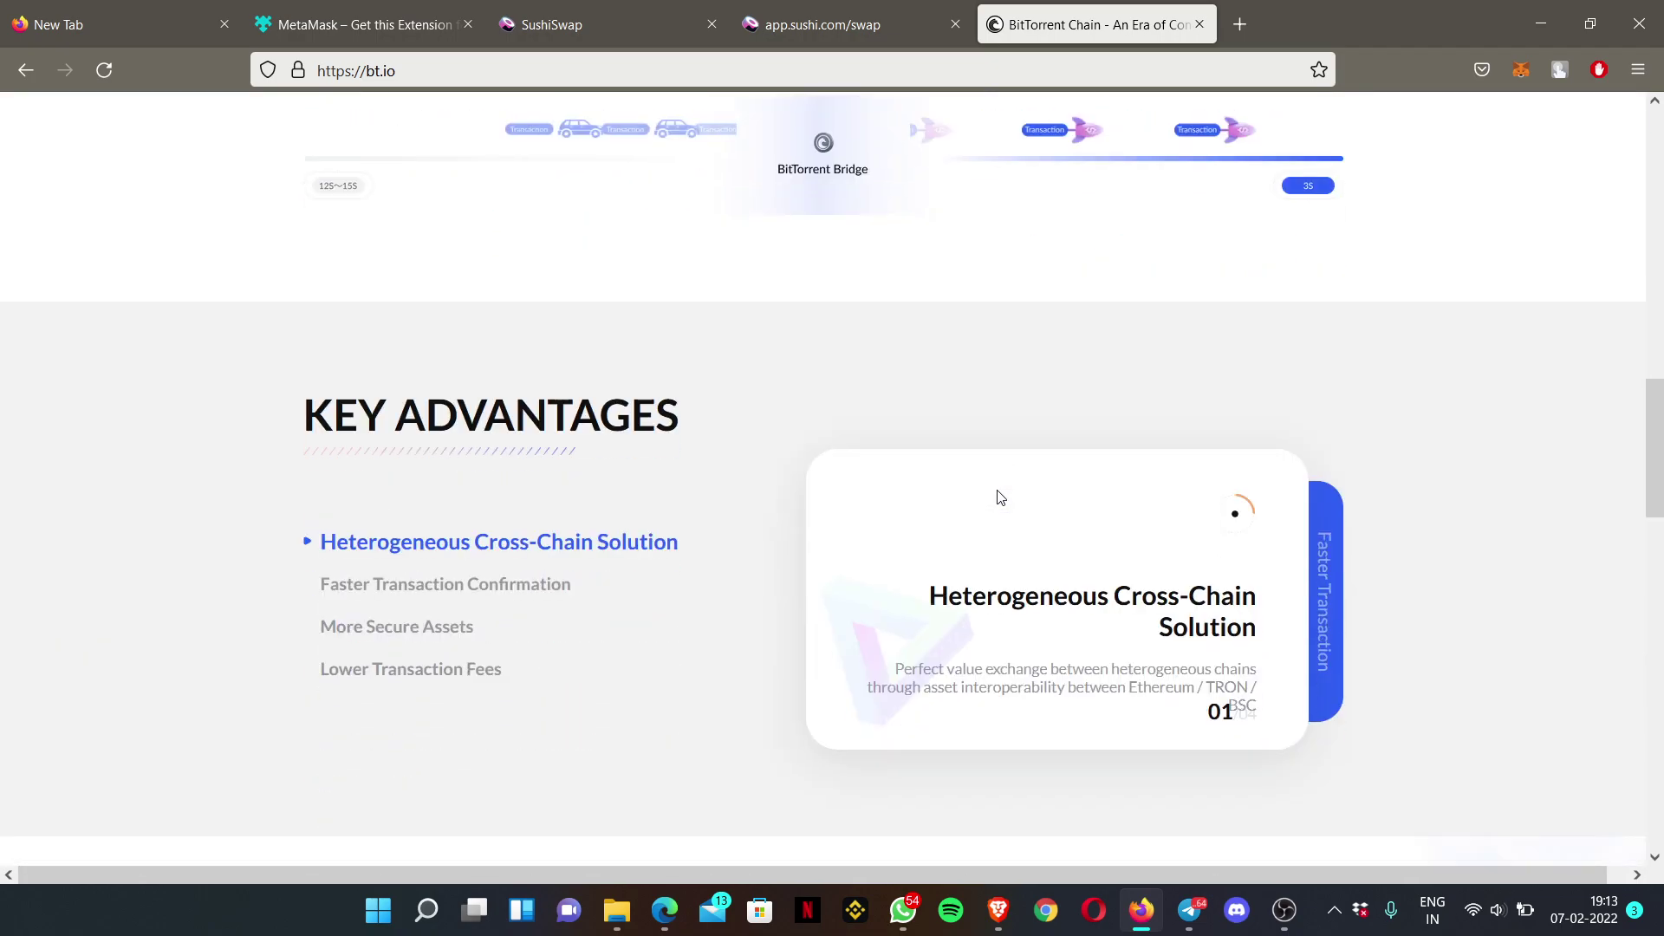
{"action": "scroll", "coordinate": [997, 497], "scroll_direction": "down", "scroll_amount": 12}
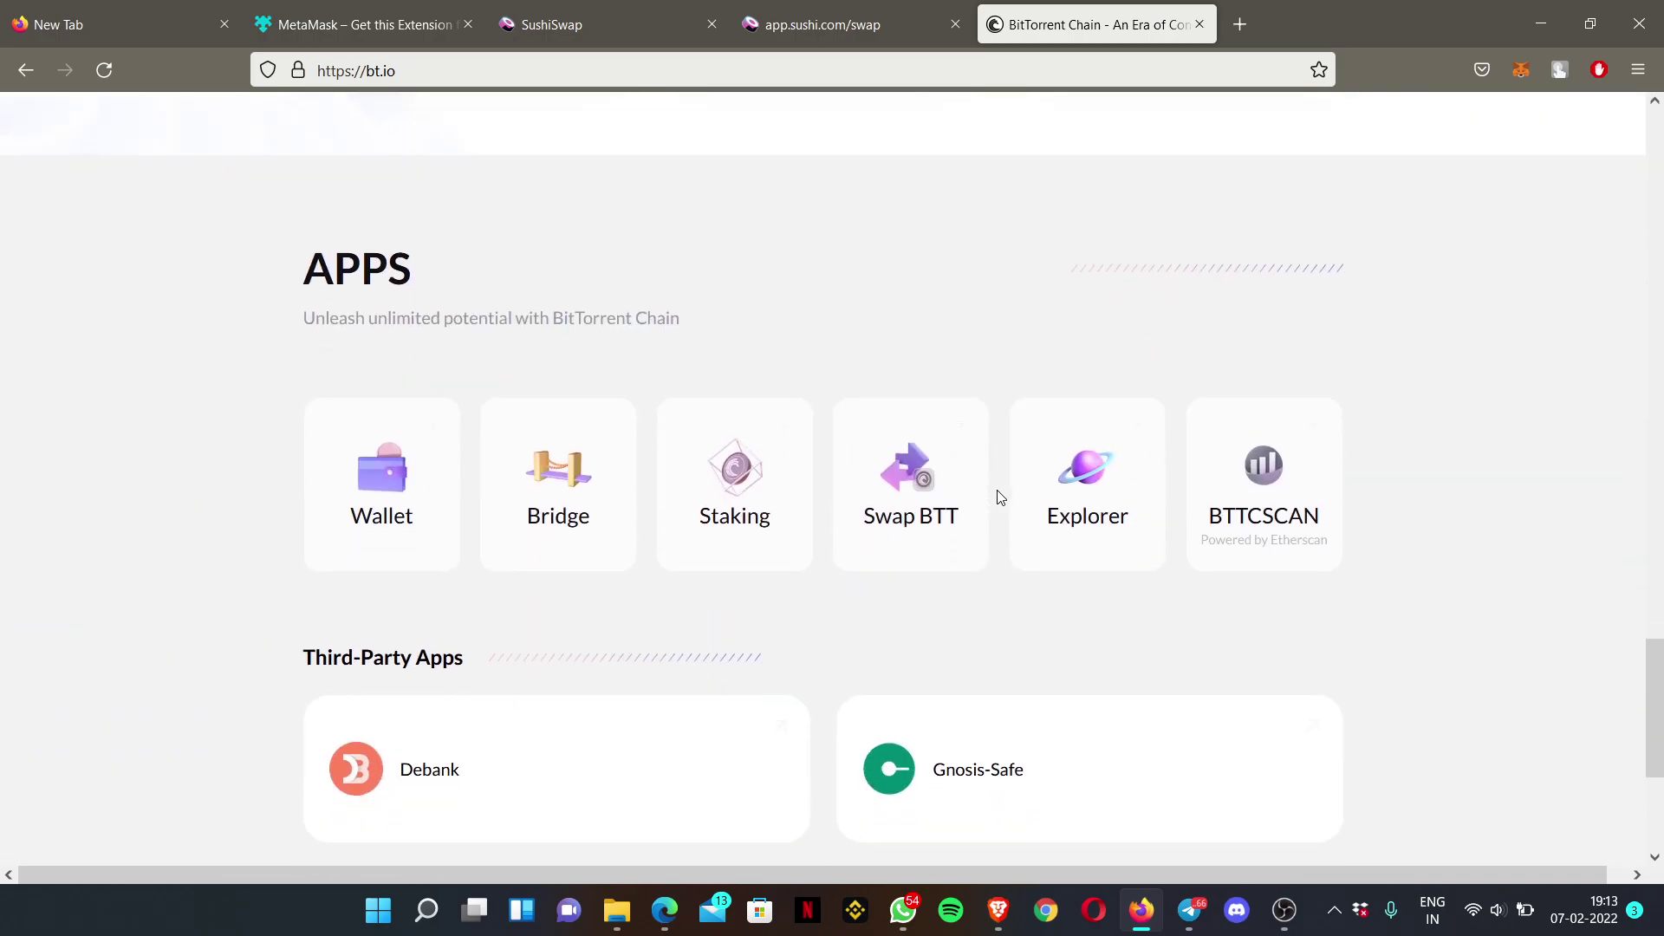
{"action": "scroll", "coordinate": [996, 494], "scroll_direction": "up", "scroll_amount": 2}
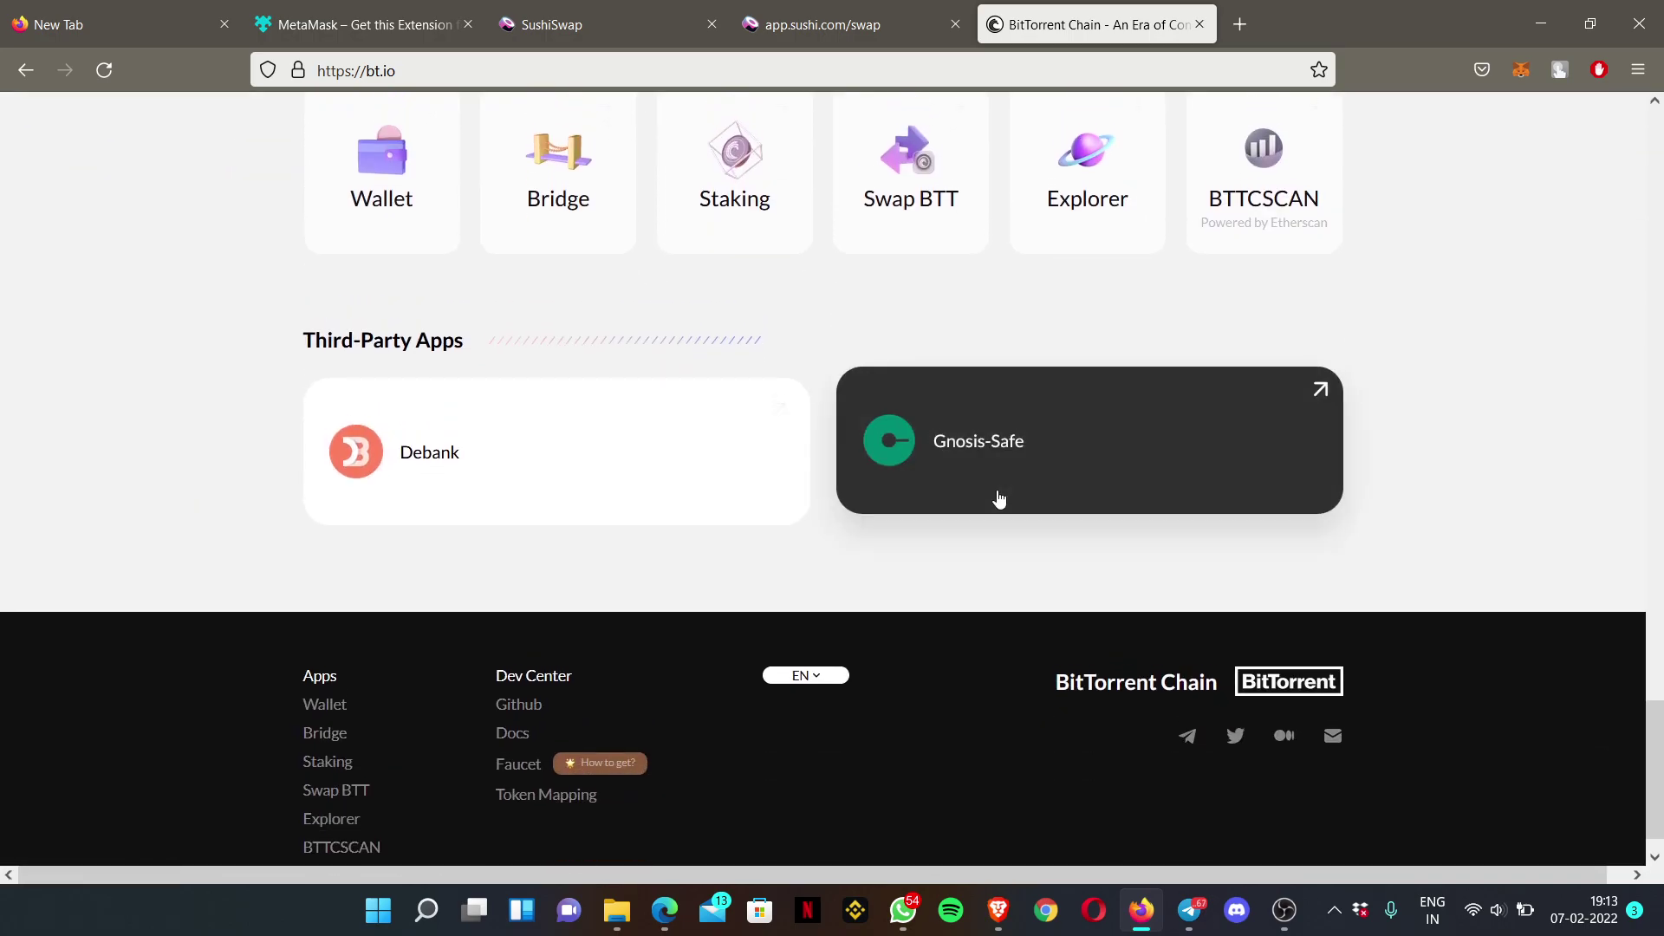
{"action": "scroll", "coordinate": [999, 499], "scroll_direction": "down", "scroll_amount": 2}
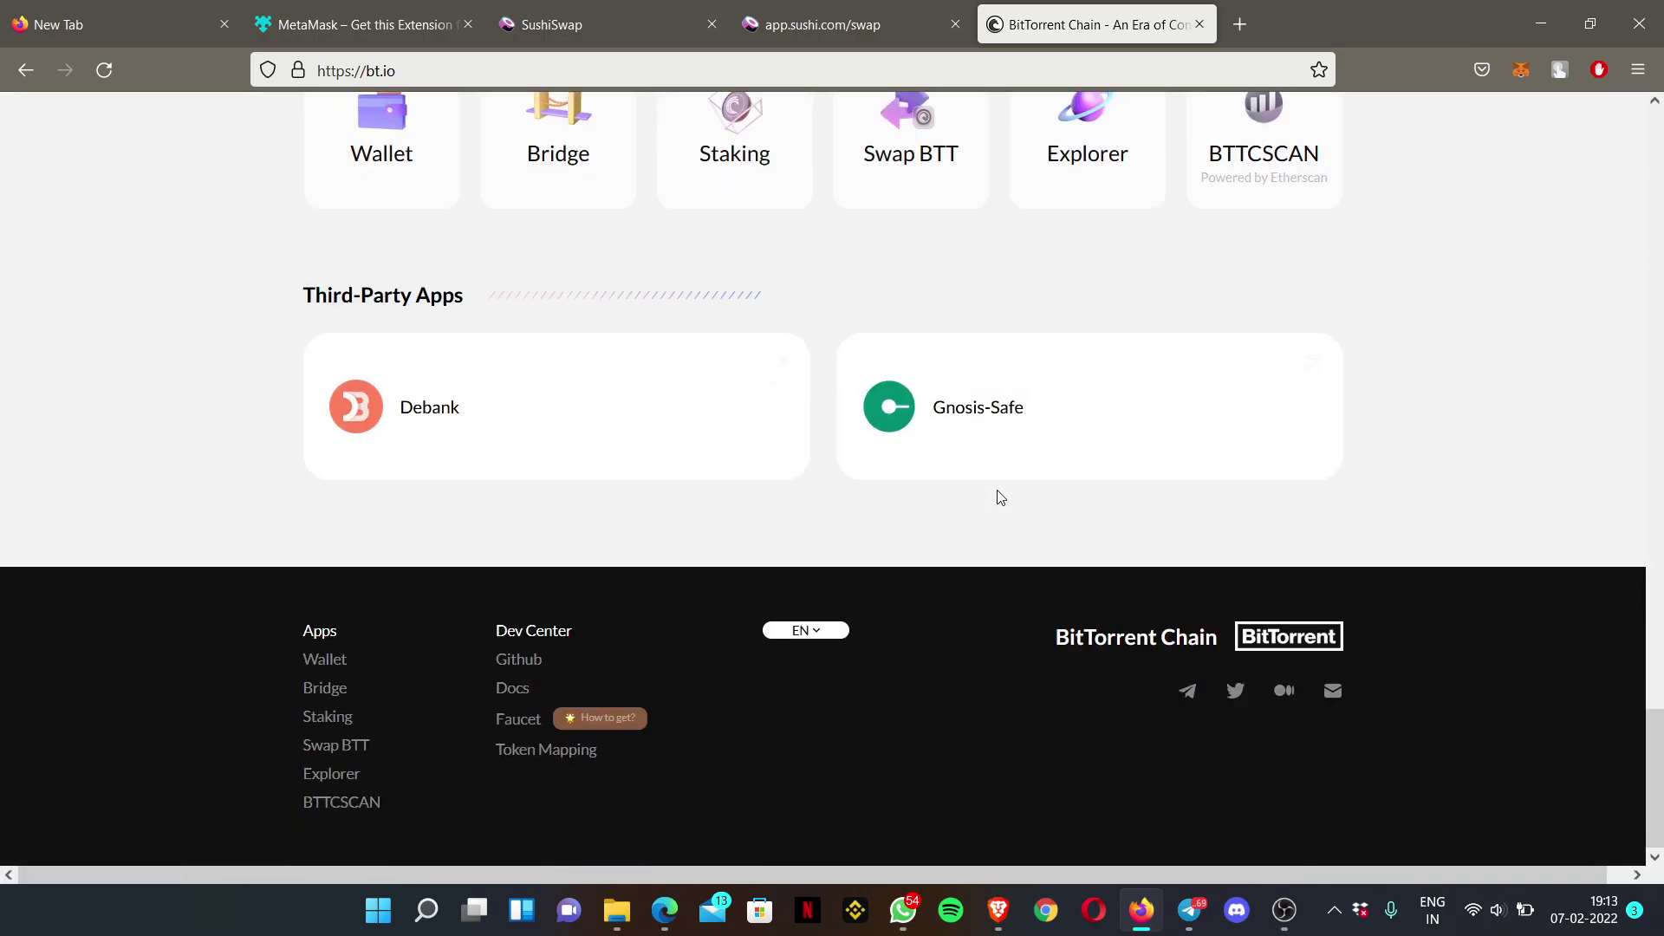
{"action": "scroll", "coordinate": [999, 498], "scroll_direction": "up", "scroll_amount": 1}
{"action": "scroll", "coordinate": [999, 499], "scroll_direction": "up", "scroll_amount": 15}
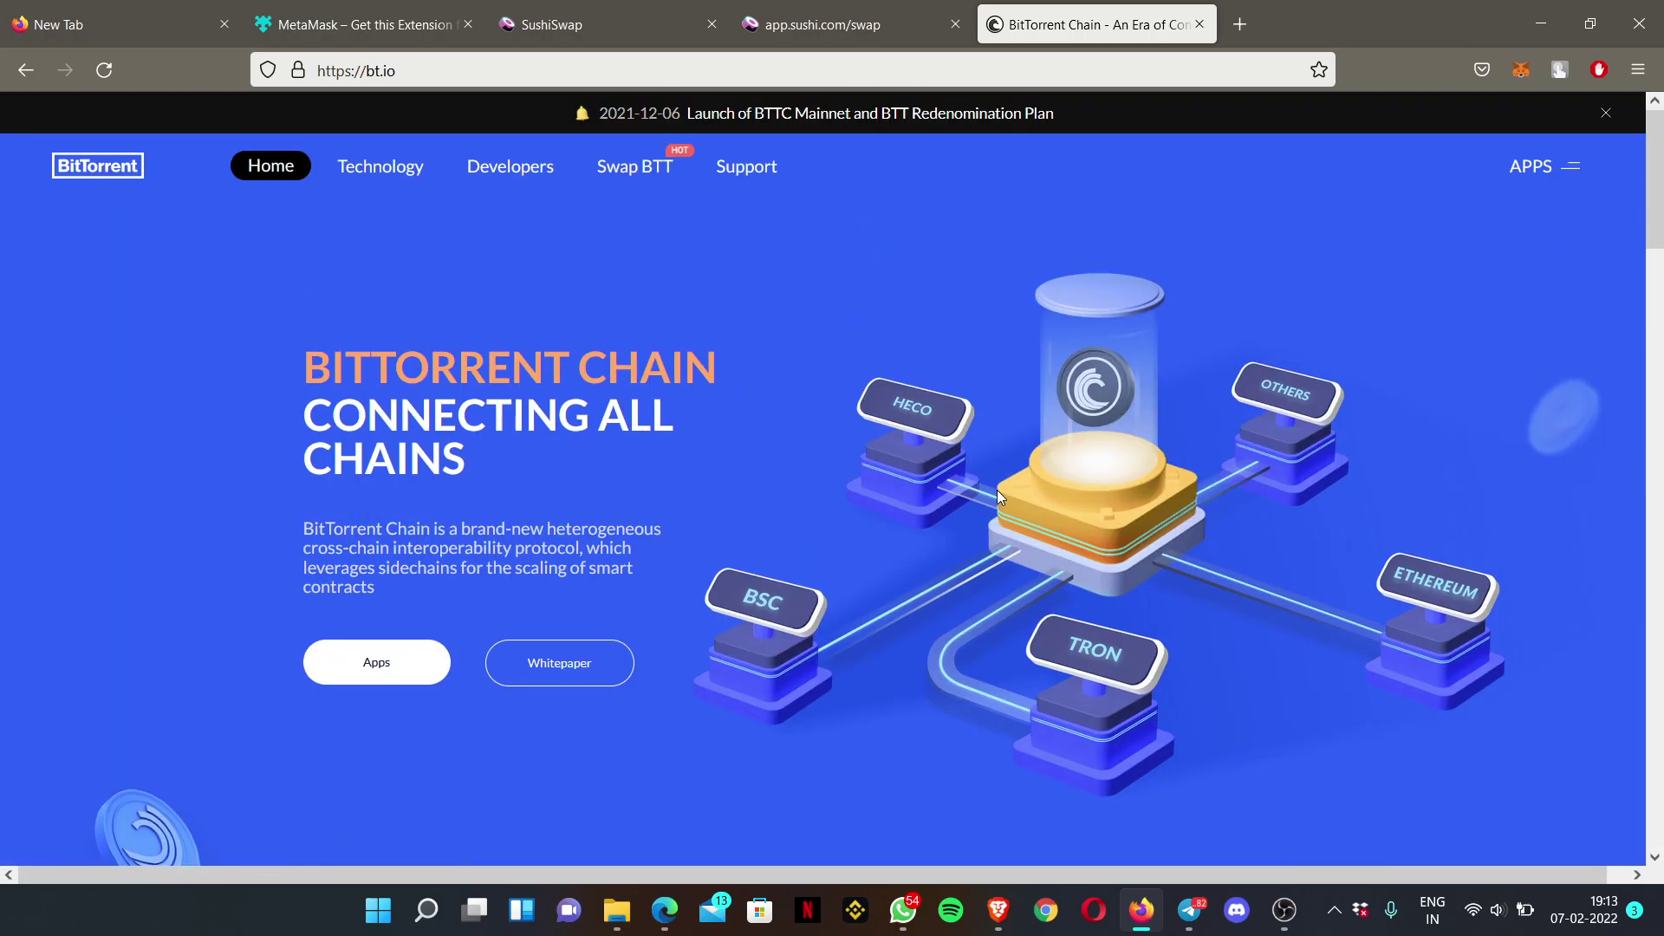
{"action": "left_click", "coordinate": [359, 673]}
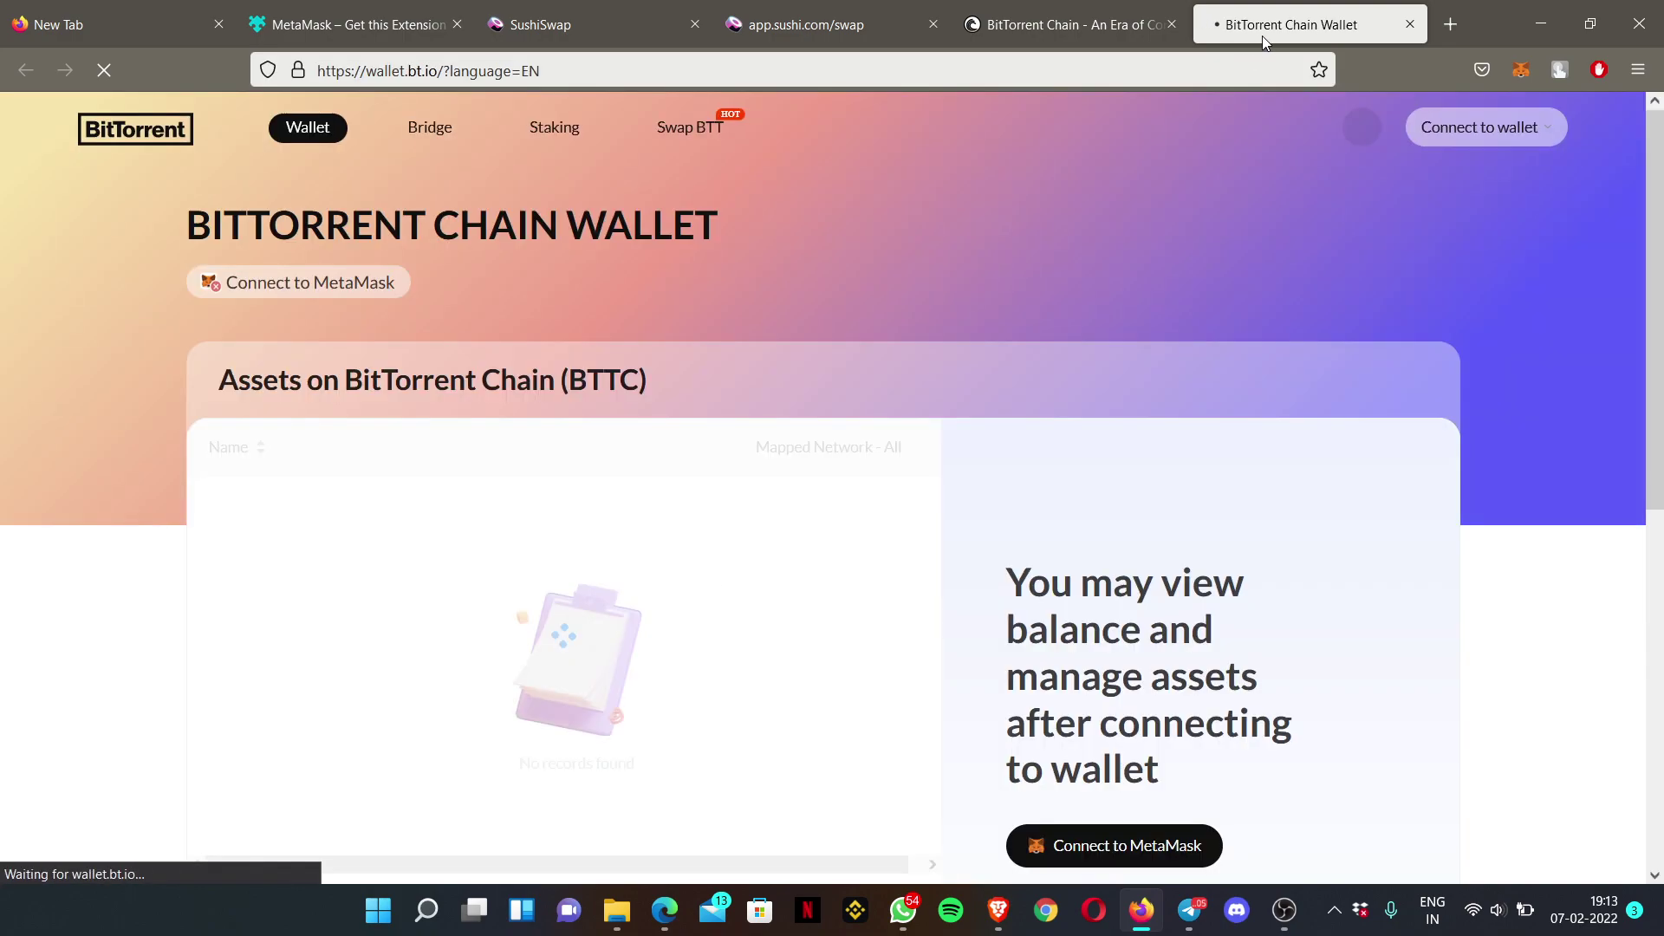
{"action": "scroll", "coordinate": [1175, 531], "scroll_direction": "down", "scroll_amount": 3}
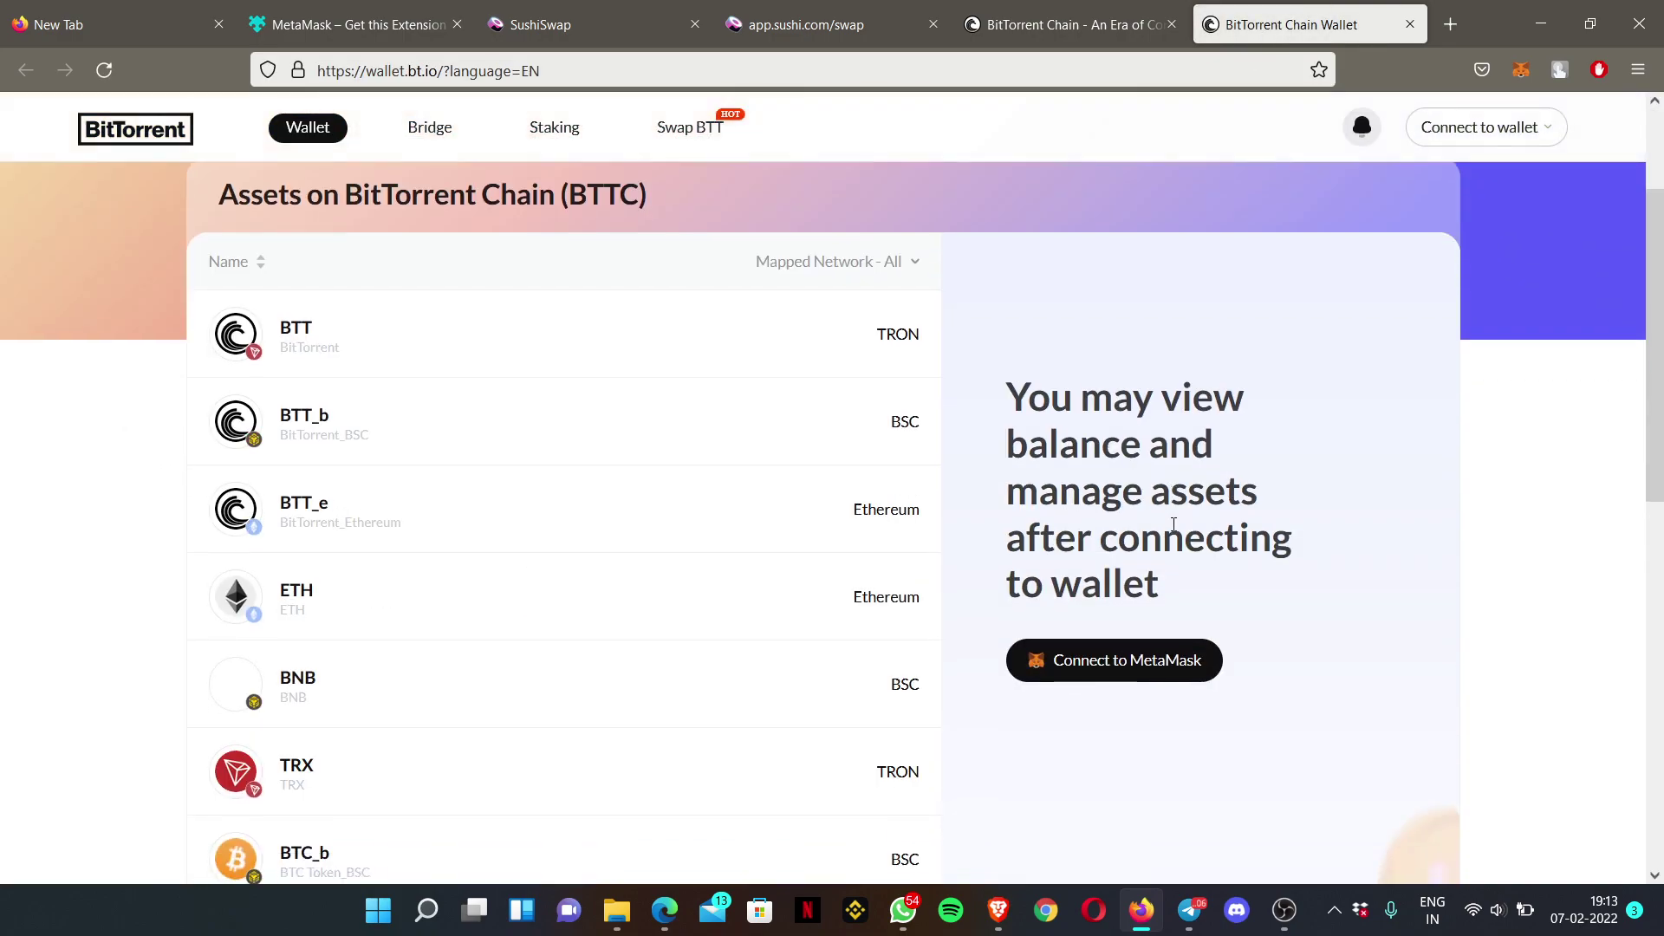
{"action": "scroll", "coordinate": [1175, 527], "scroll_direction": "up", "scroll_amount": 3}
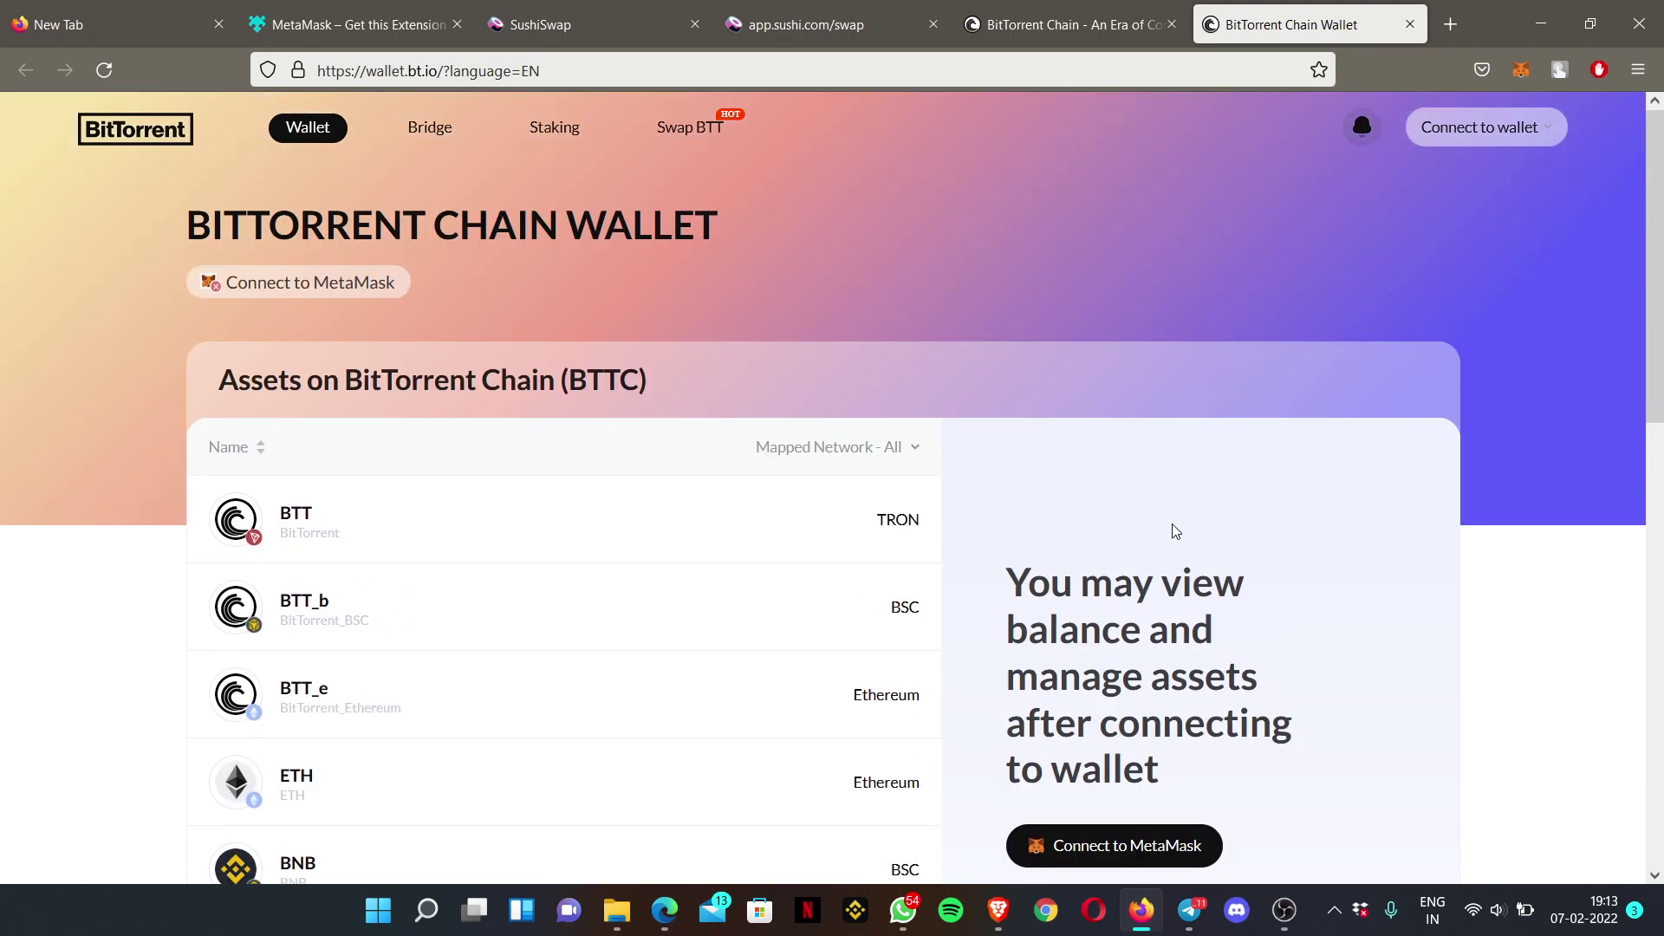
{"action": "scroll", "coordinate": [1175, 531], "scroll_direction": "down", "scroll_amount": 1}
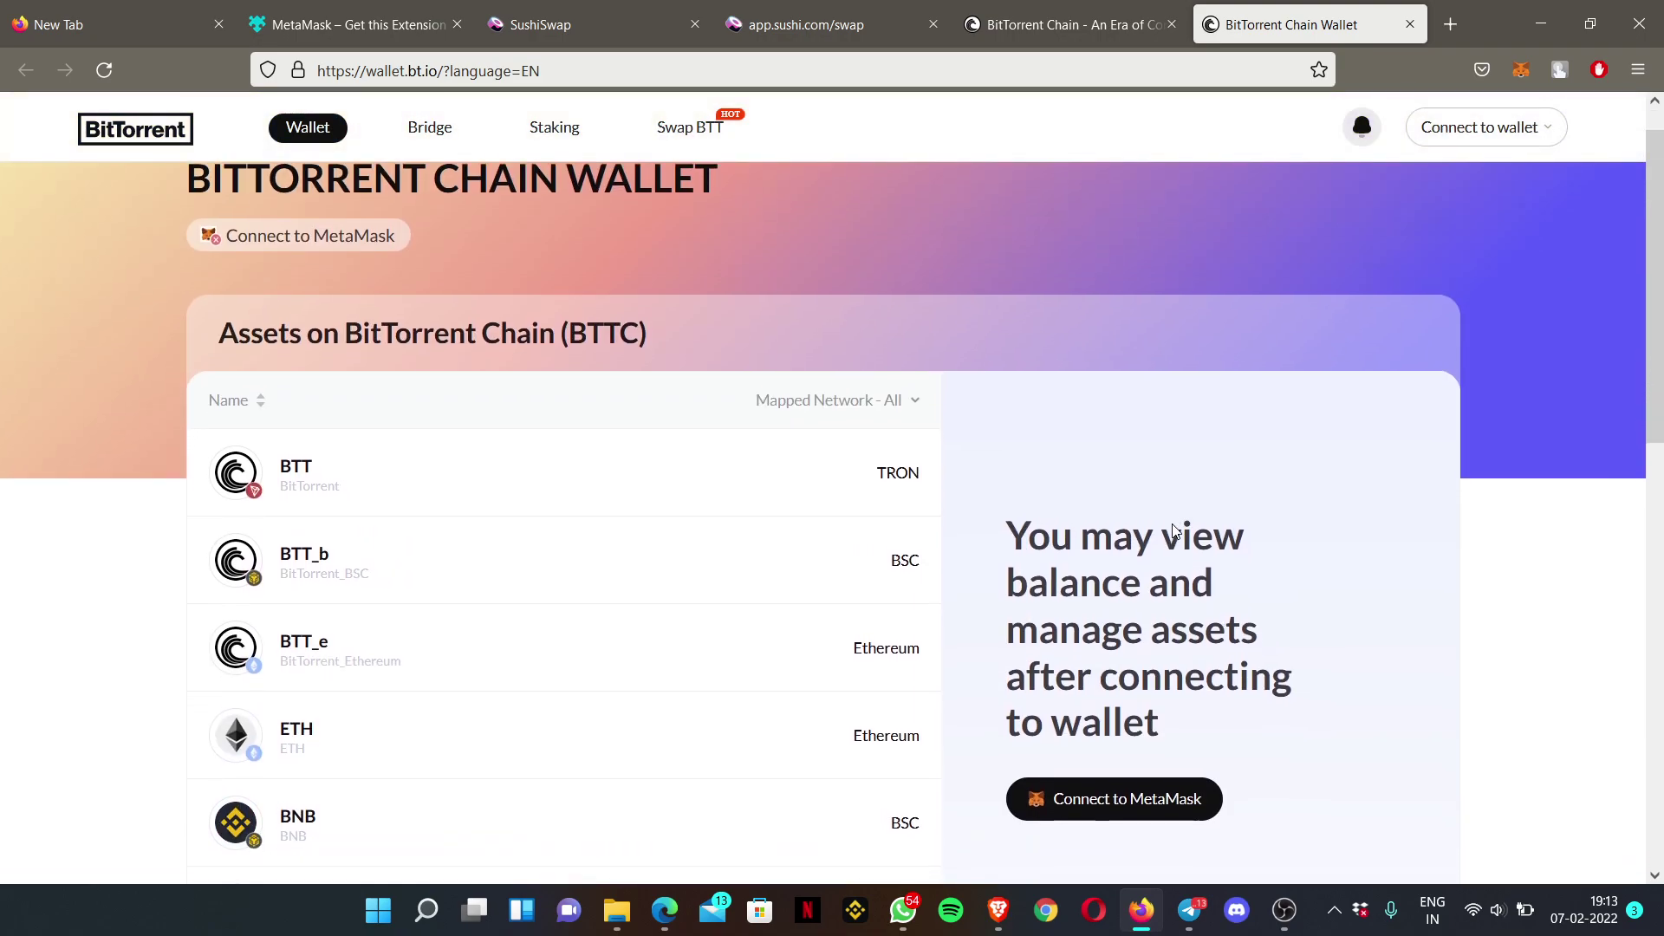
{"action": "scroll", "coordinate": [1176, 531], "scroll_direction": "down", "scroll_amount": 1}
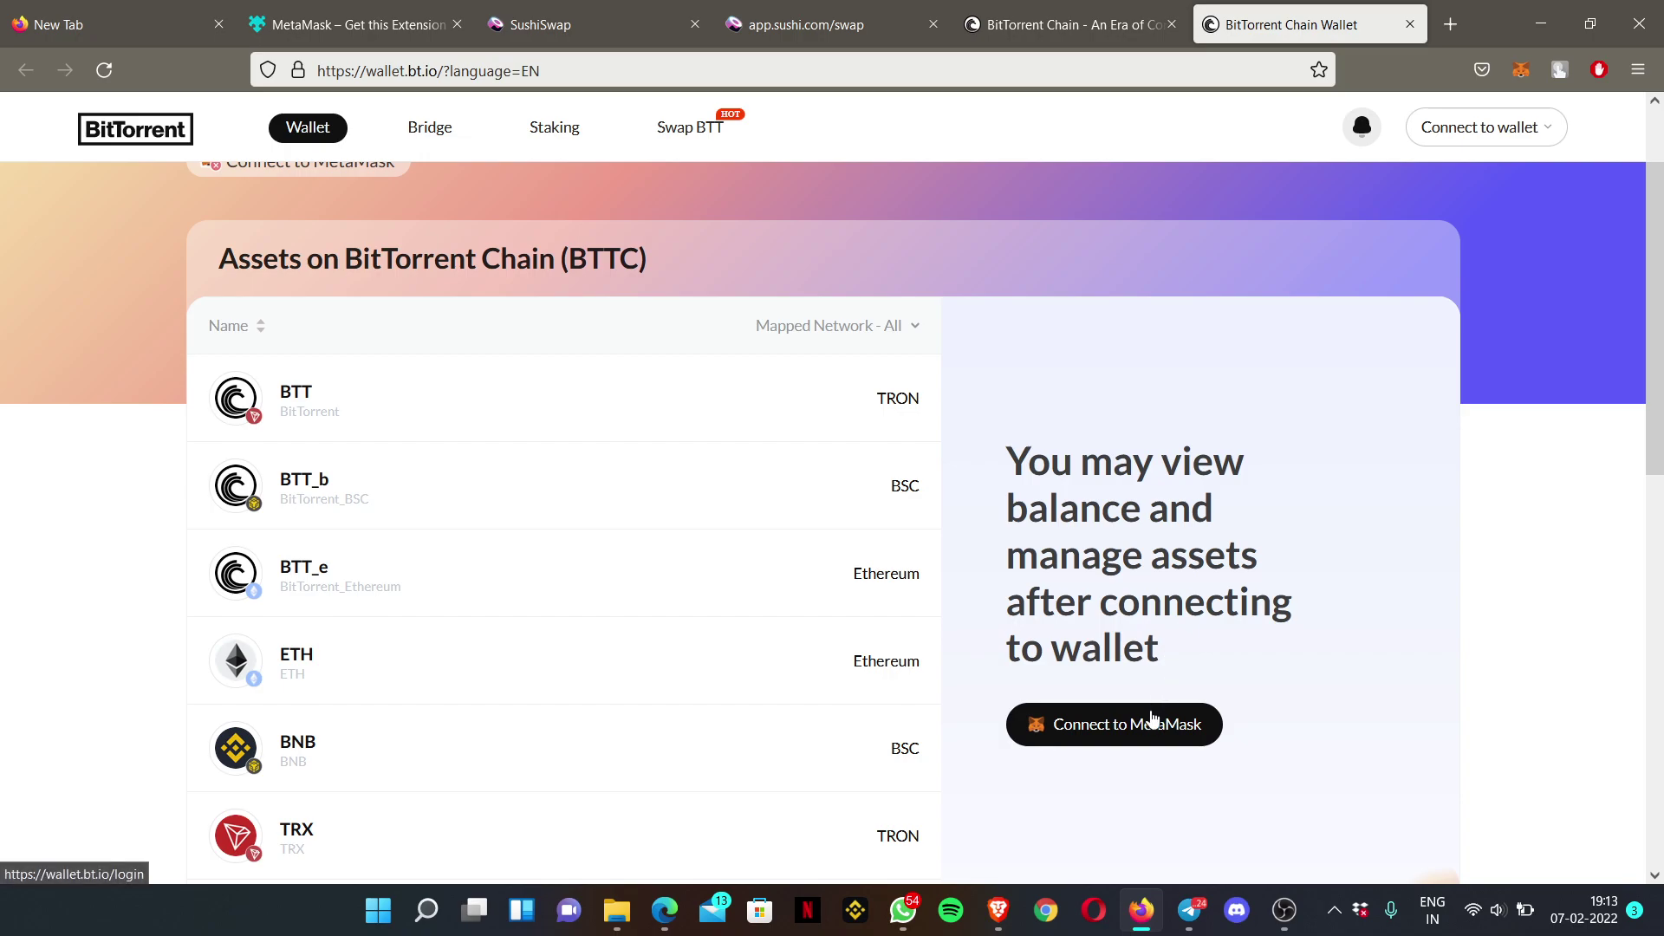
{"action": "scroll", "coordinate": [1111, 738], "scroll_direction": "down", "scroll_amount": 1}
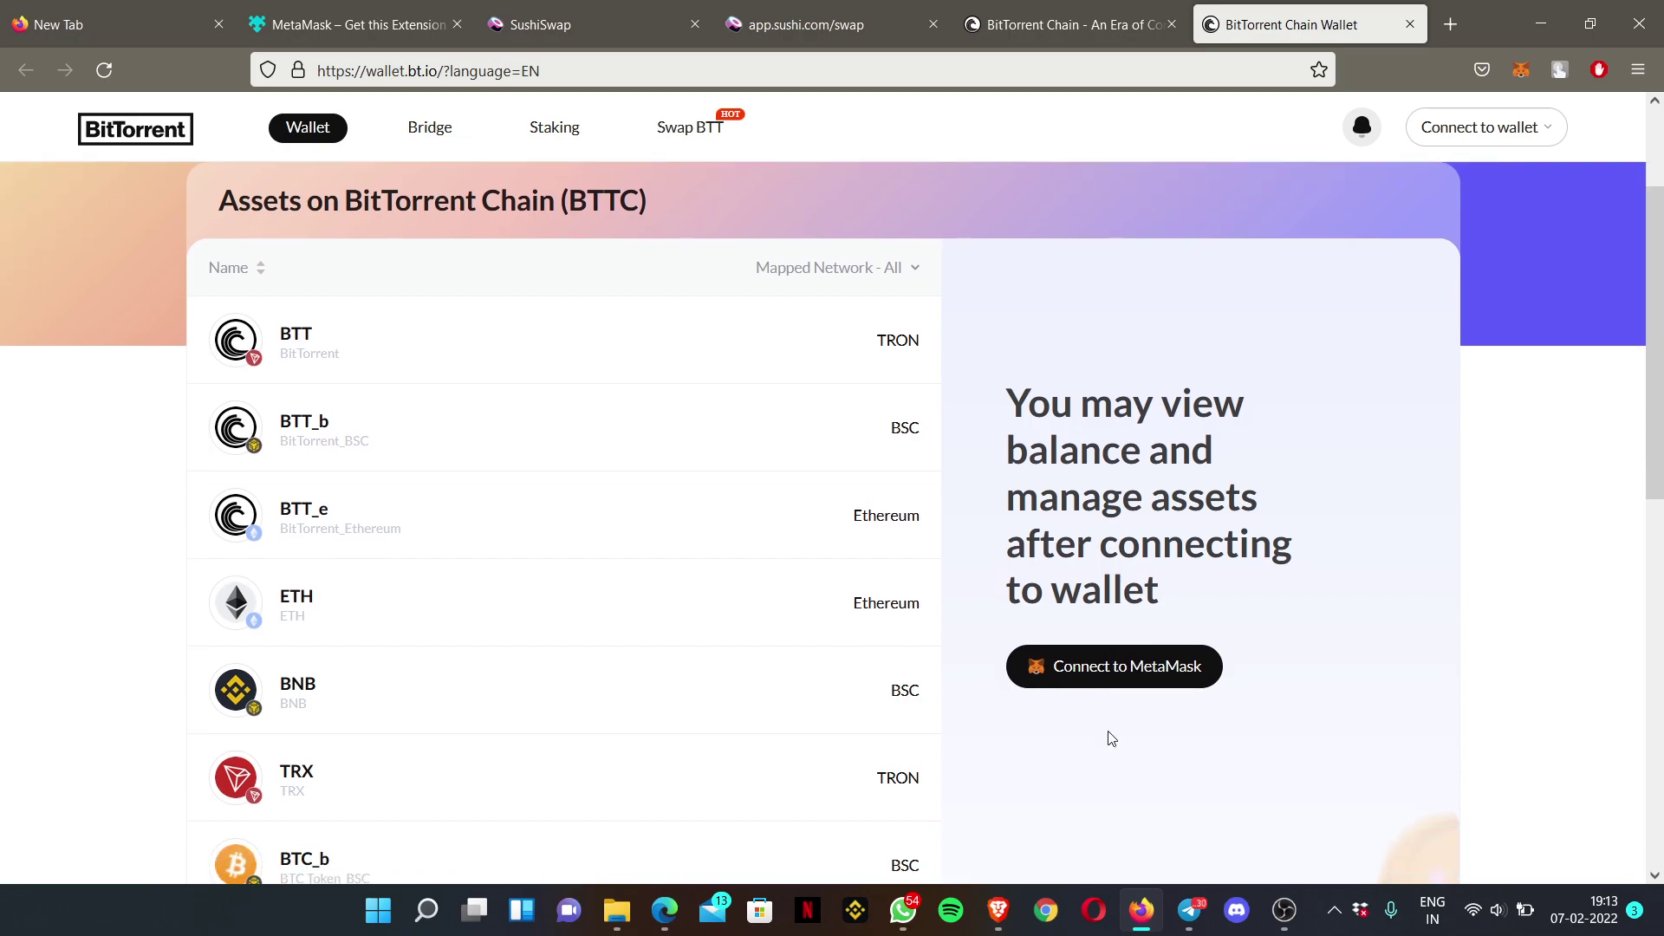
{"action": "scroll", "coordinate": [1121, 518], "scroll_direction": "up", "scroll_amount": 2}
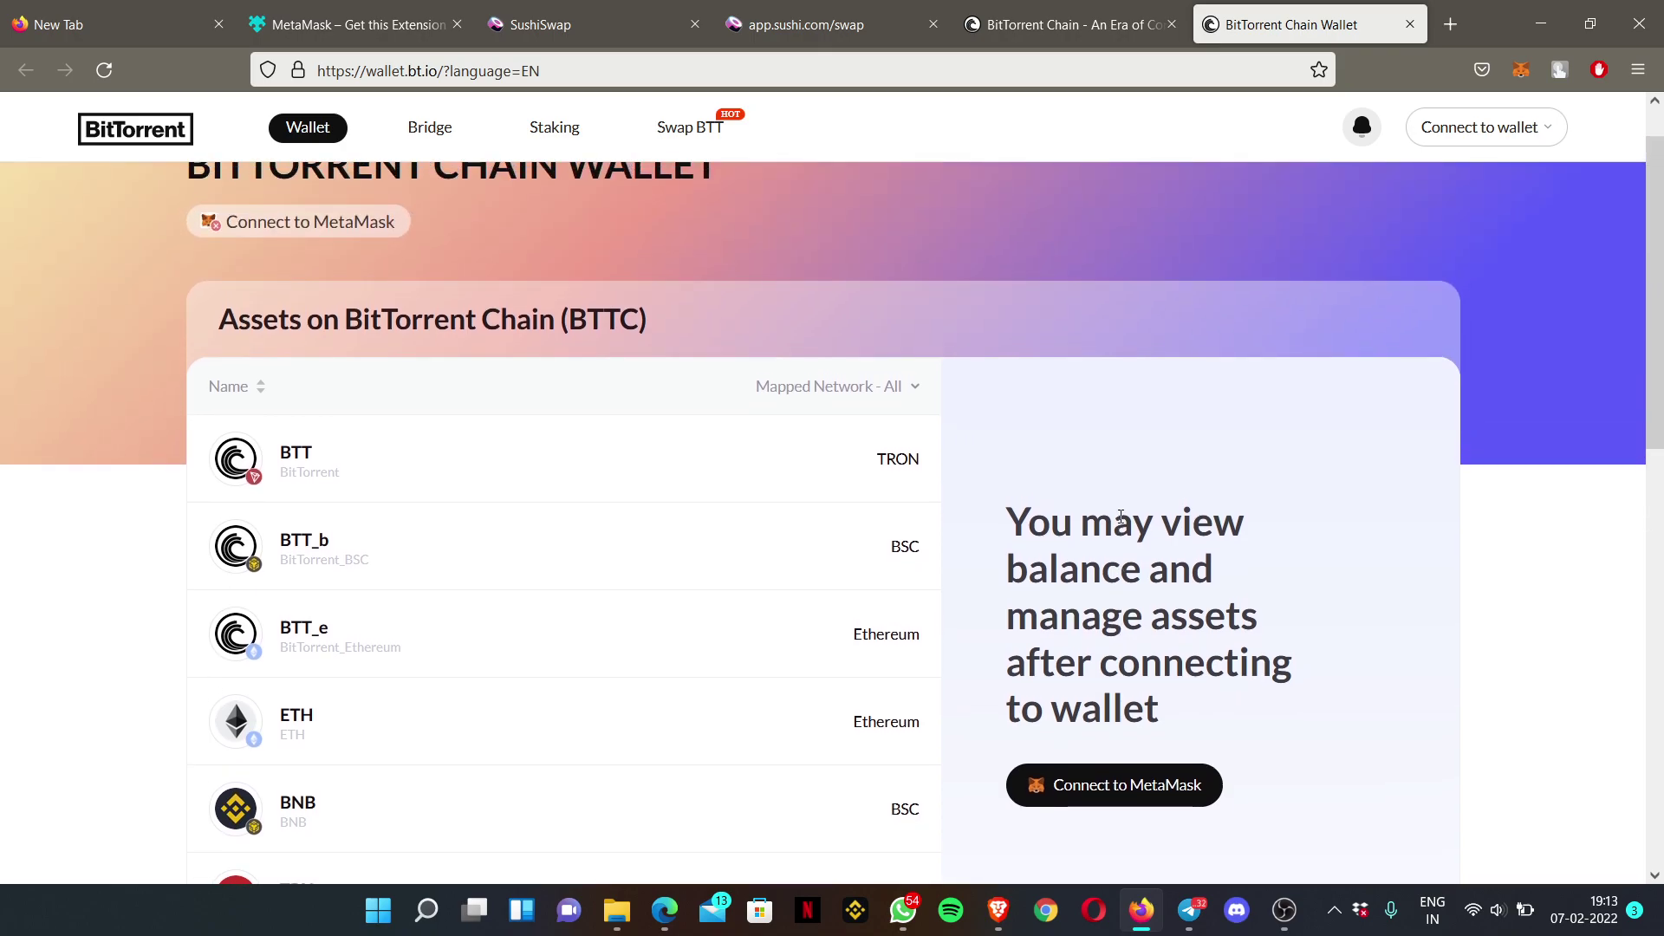
{"action": "scroll", "coordinate": [1121, 519], "scroll_direction": "down", "scroll_amount": 4}
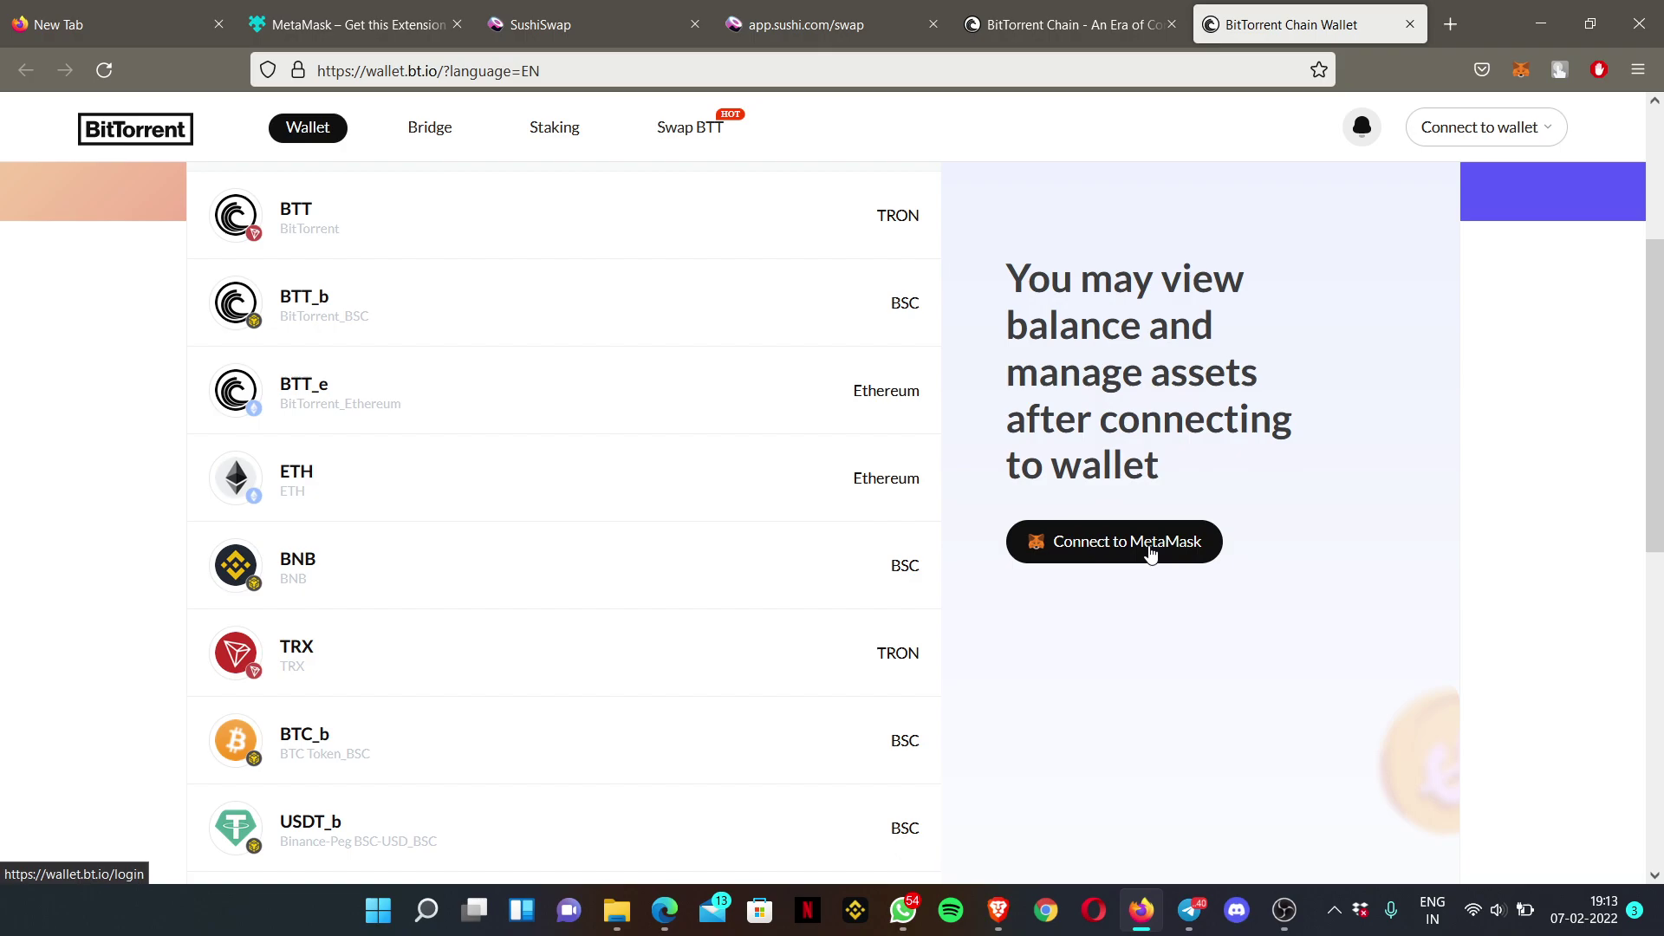
Connect MetaMask's Account 1 to BitTorrent Chain Wallet.
{"action": "left_click", "coordinate": [1151, 553]}
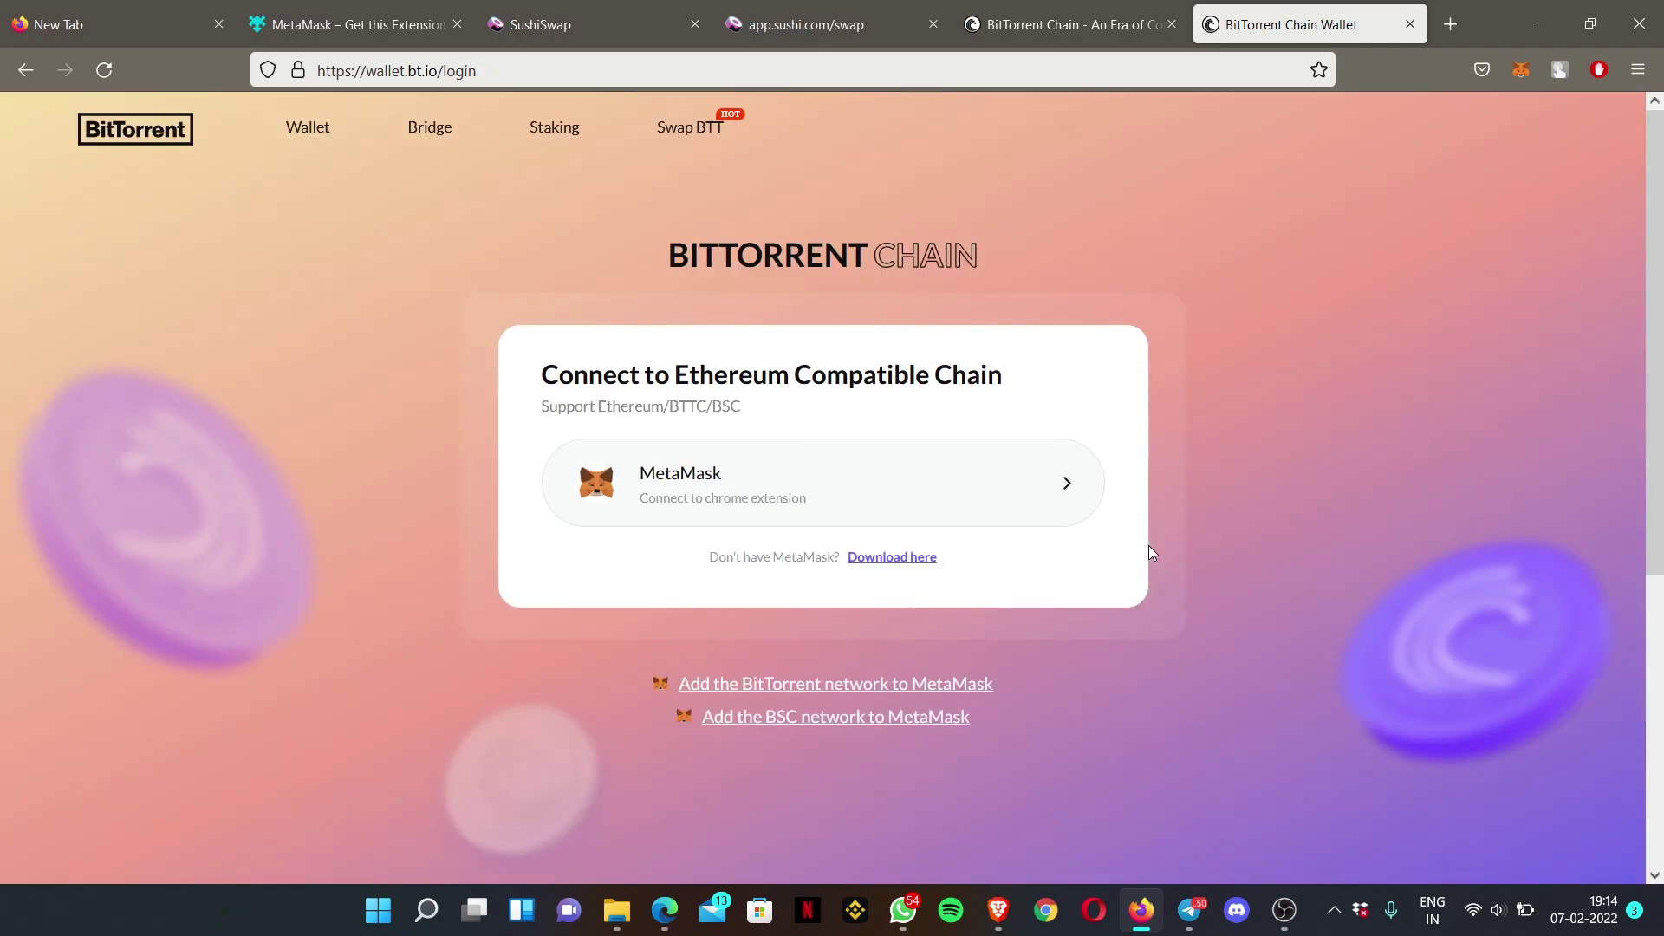
{"action": "left_click", "coordinate": [736, 488]}
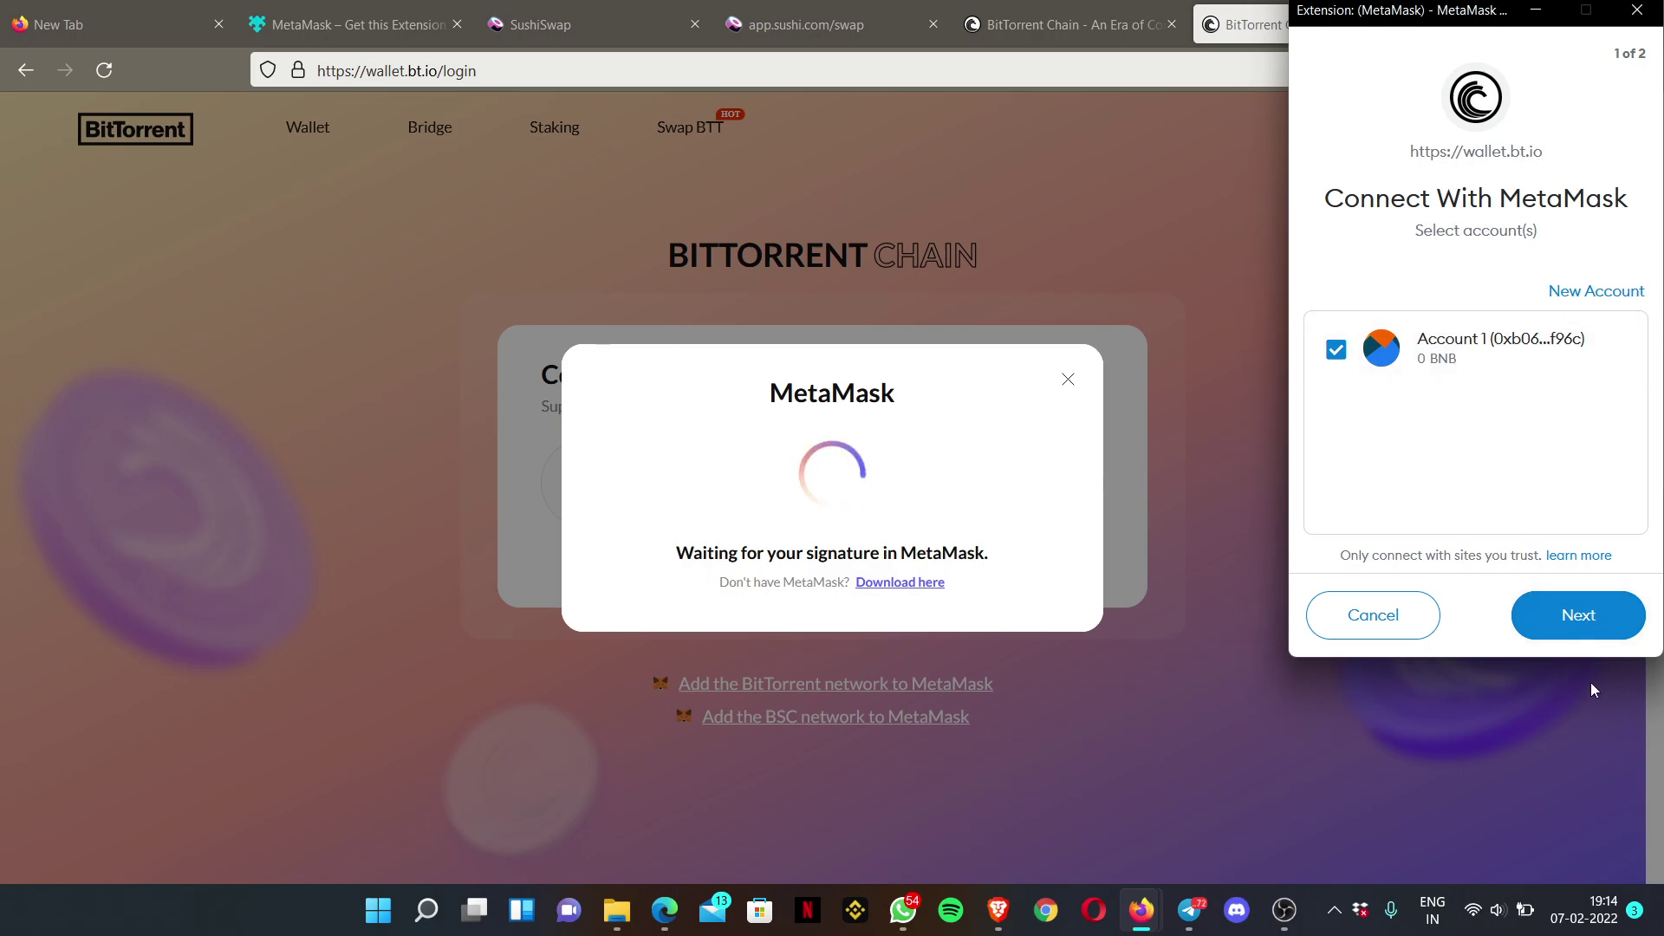
{"action": "left_click", "coordinate": [1579, 620]}
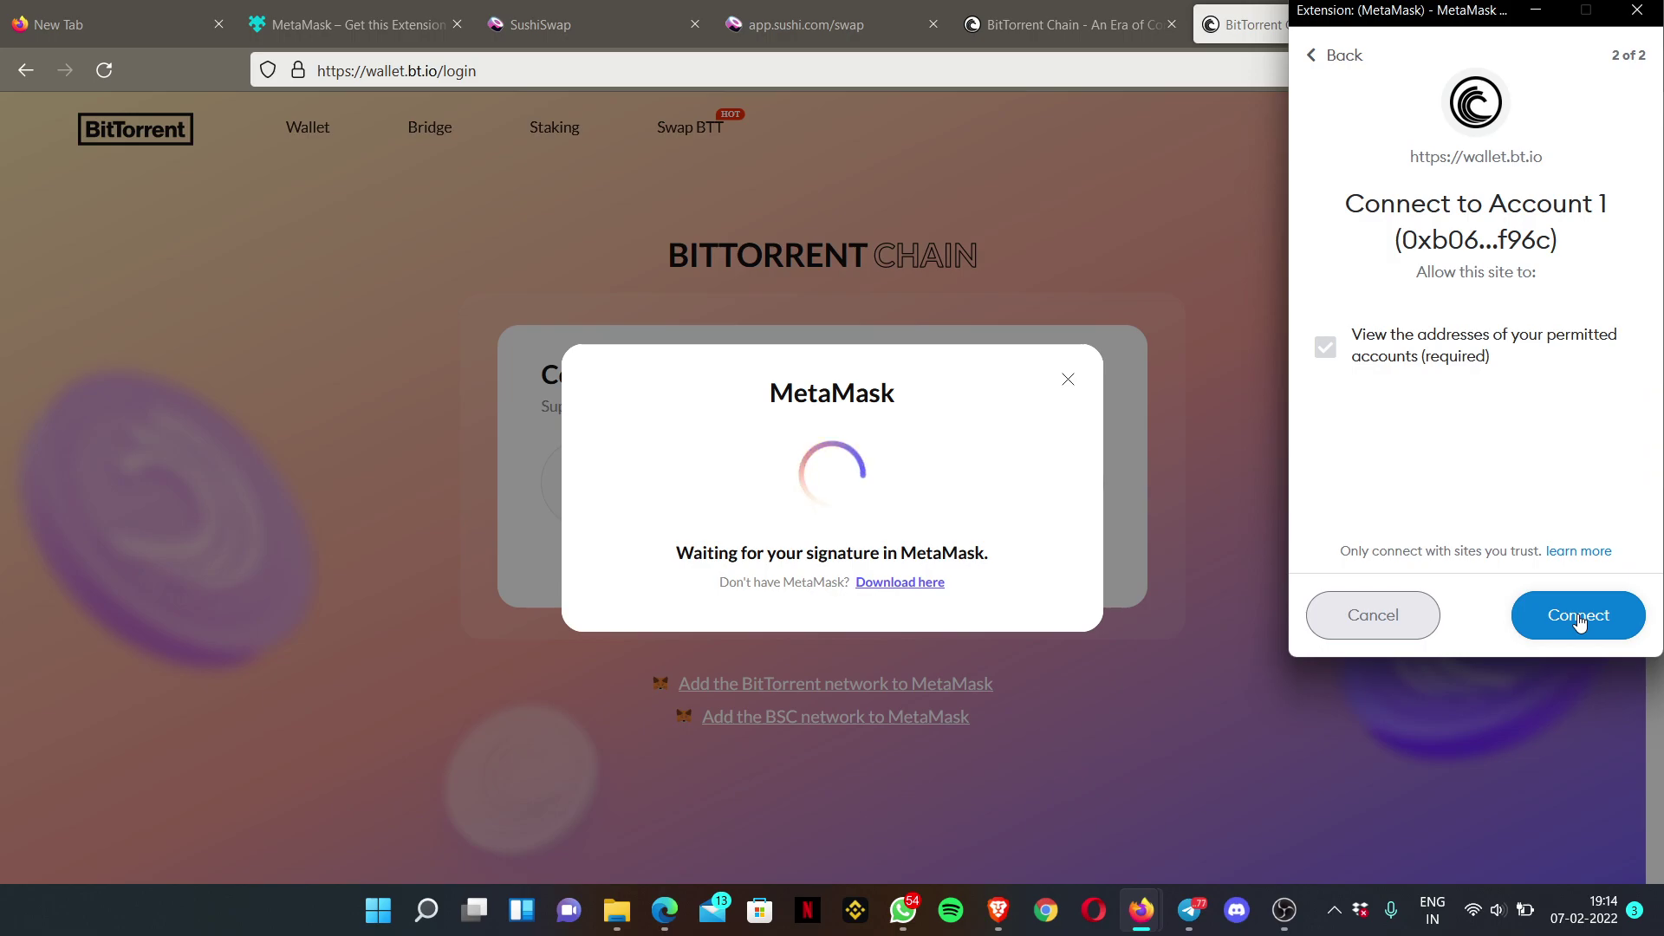
{"action": "left_click", "coordinate": [1582, 611]}
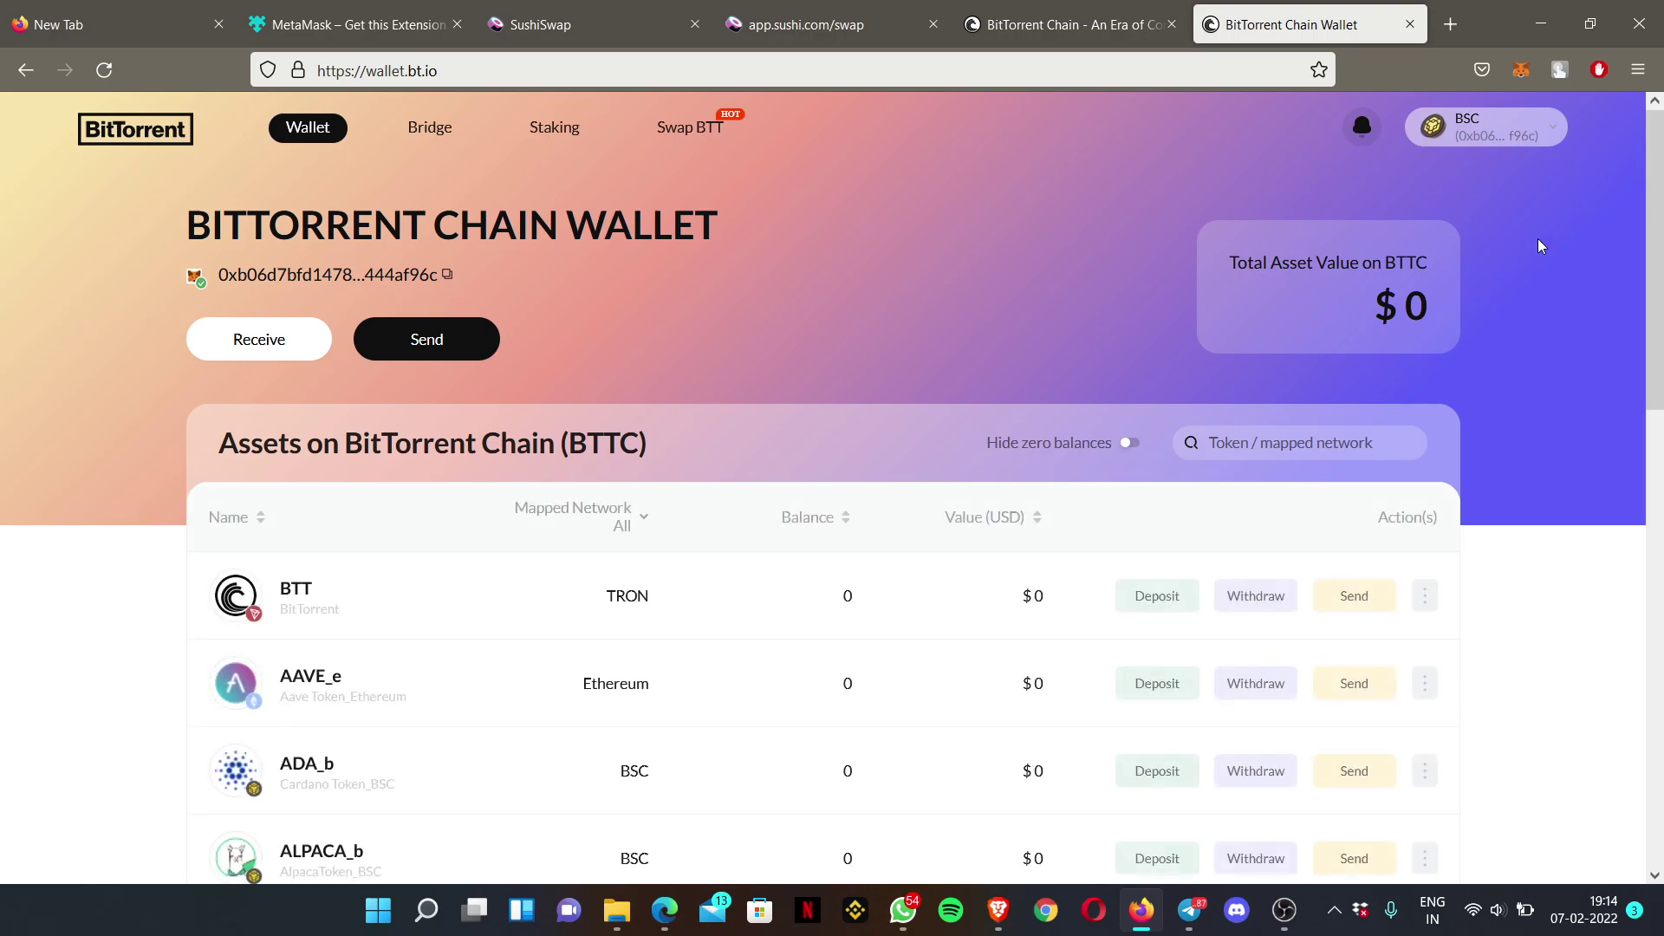
Check the BSC account badge details, then open bt.io via the BitTorrent logo.
{"action": "left_click", "coordinate": [1508, 139]}
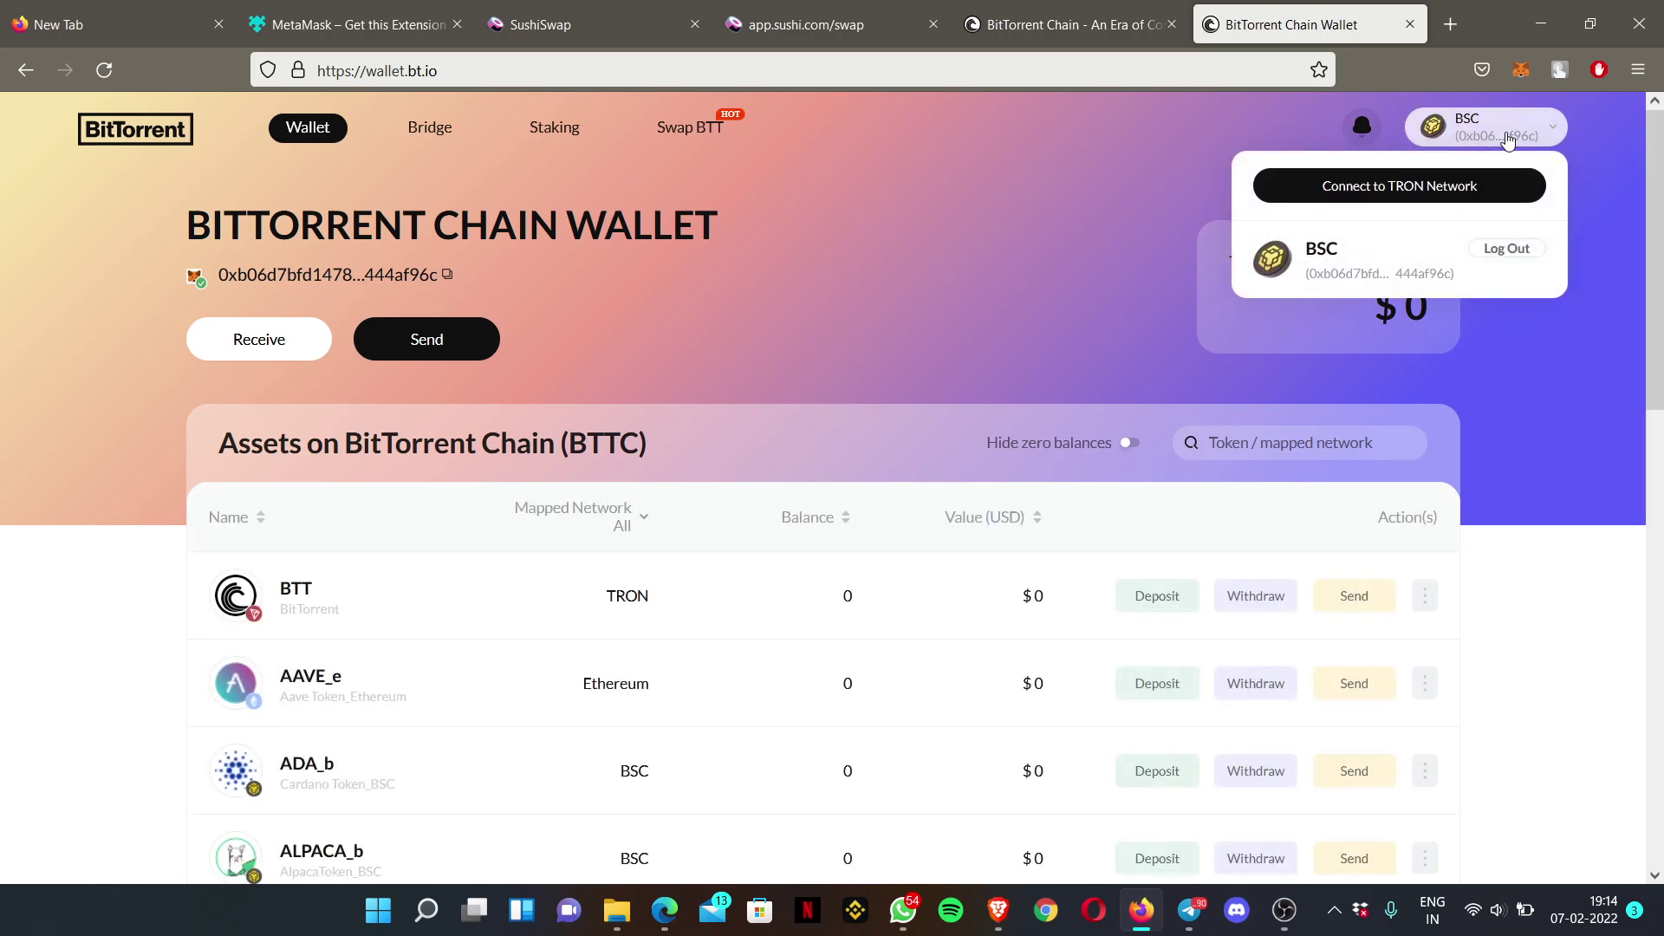
{"action": "left_click", "coordinate": [1506, 138]}
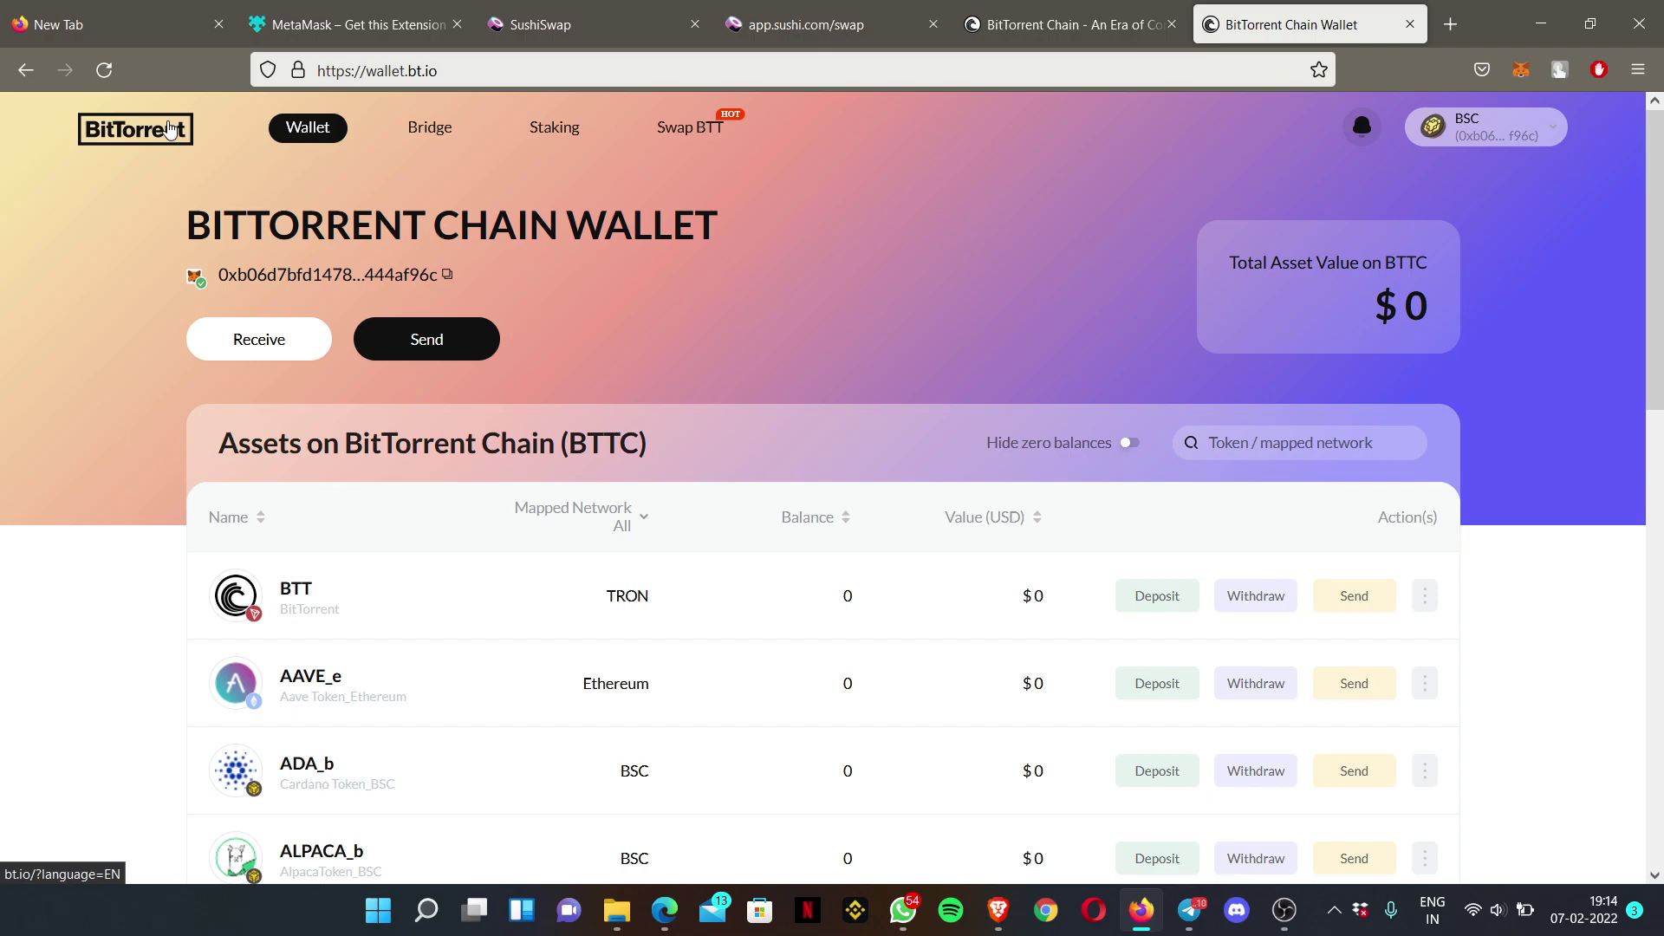
{"action": "left_click", "coordinate": [170, 129]}
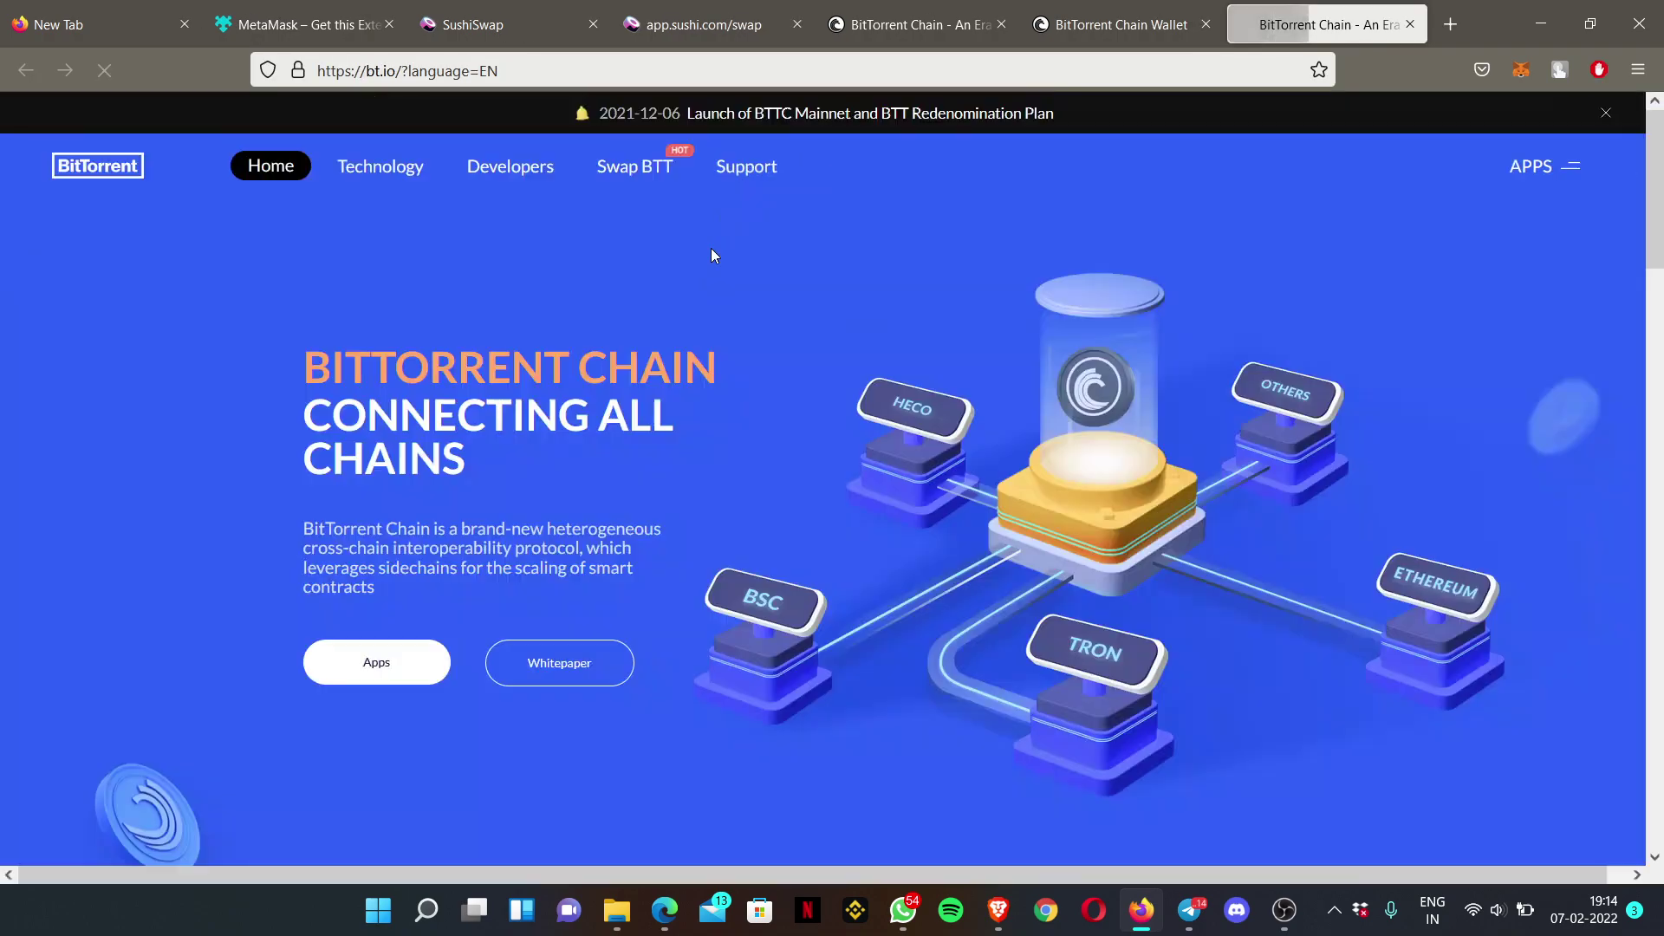
Scroll bt.io down to the APPS section and open the Wallet card.
{"action": "scroll", "coordinate": [712, 254], "scroll_direction": "down", "scroll_amount": 15}
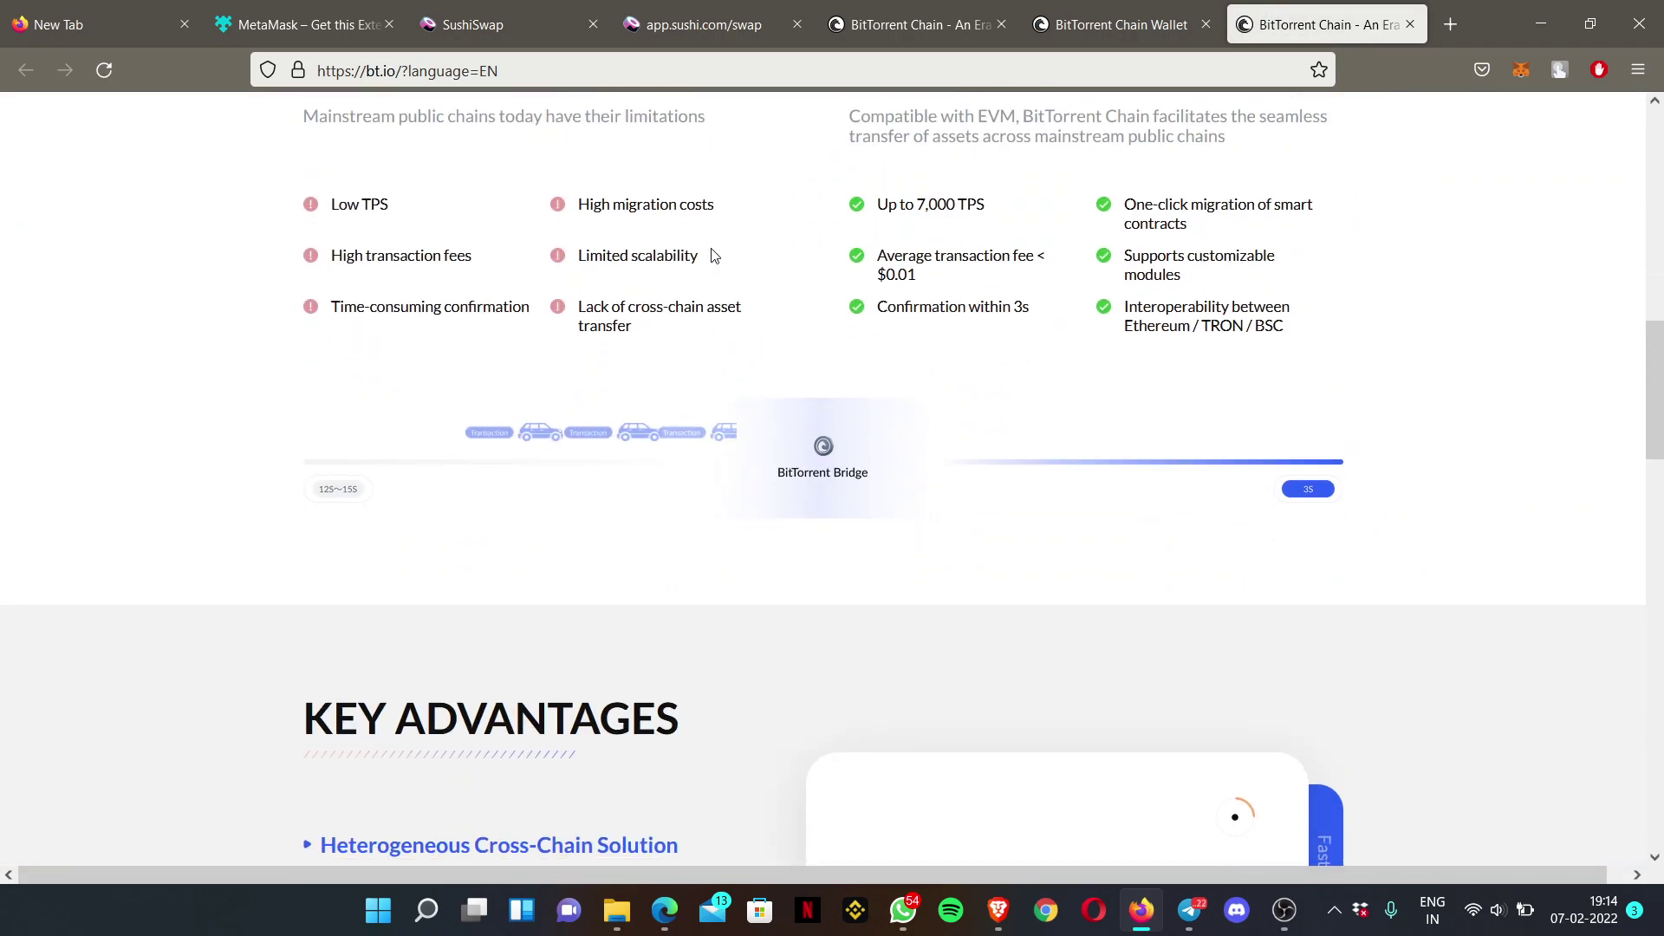
{"action": "scroll", "coordinate": [712, 254], "scroll_direction": "down", "scroll_amount": 5}
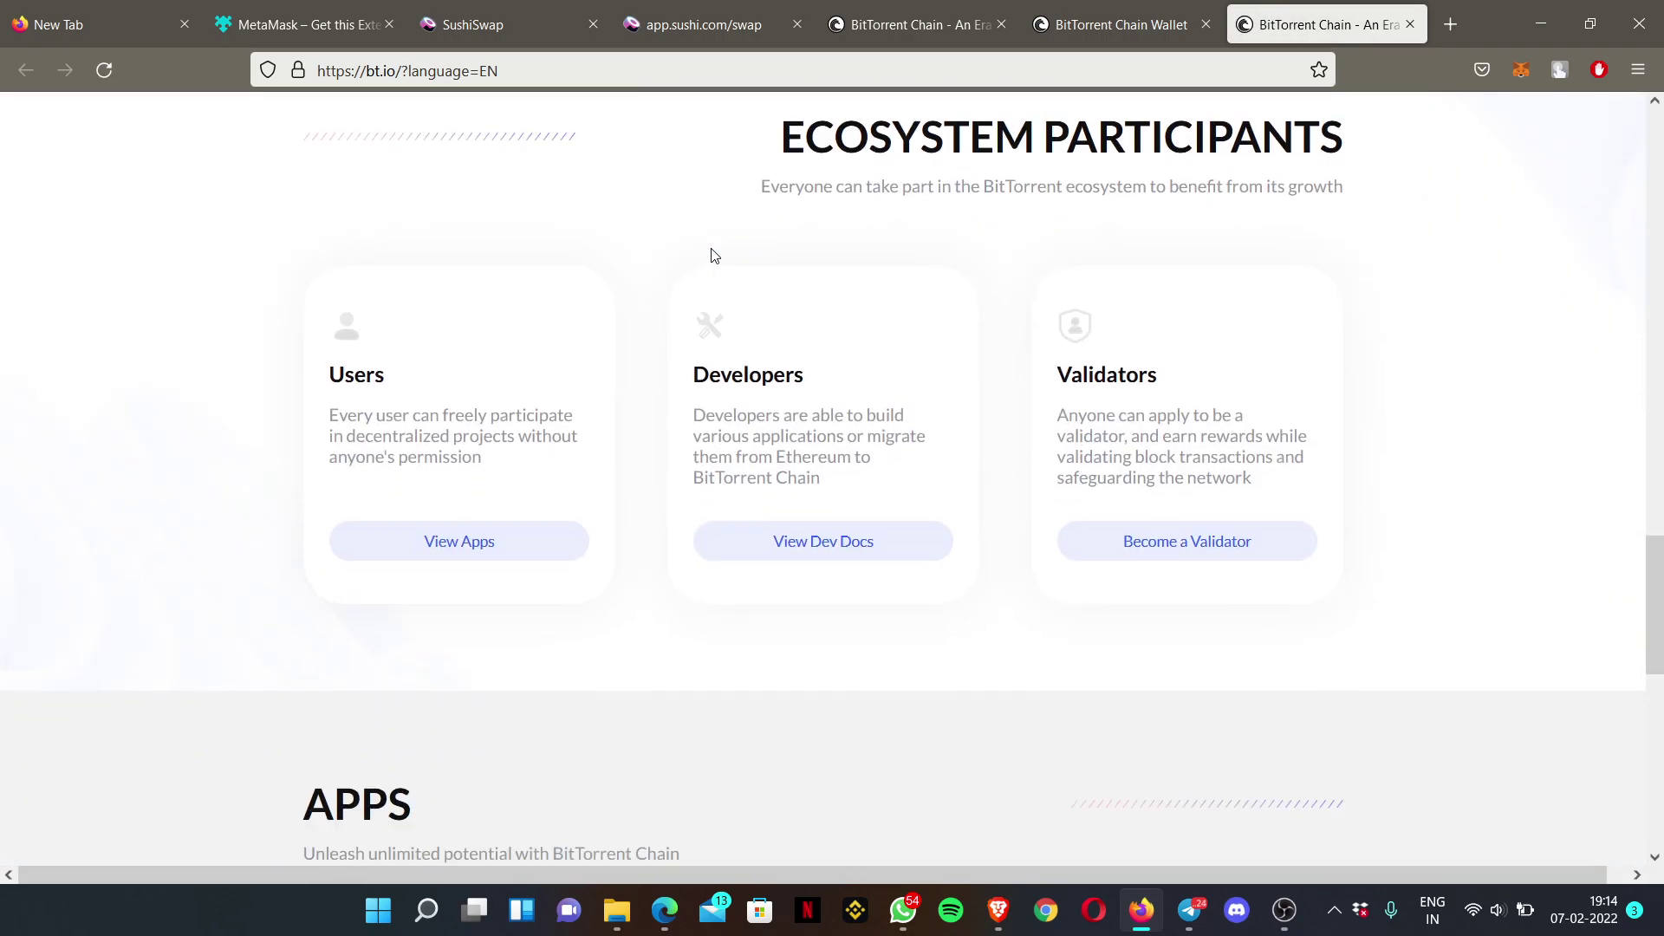
{"action": "scroll", "coordinate": [713, 254], "scroll_direction": "down", "scroll_amount": 8}
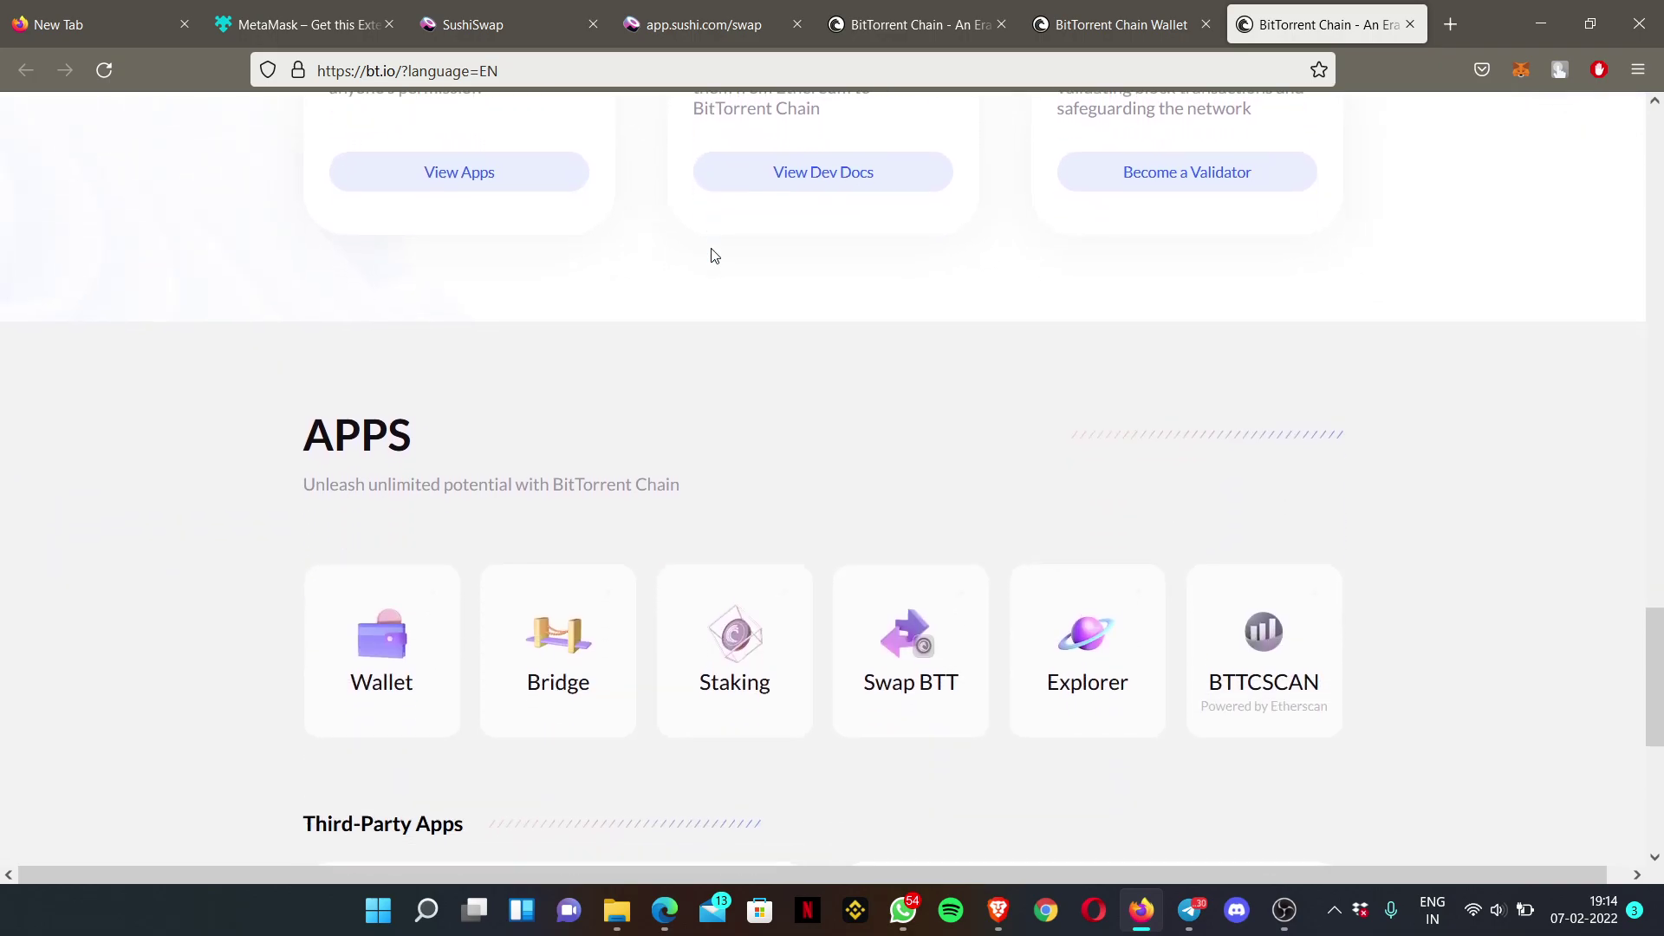
{"action": "scroll", "coordinate": [713, 254], "scroll_direction": "down", "scroll_amount": 2}
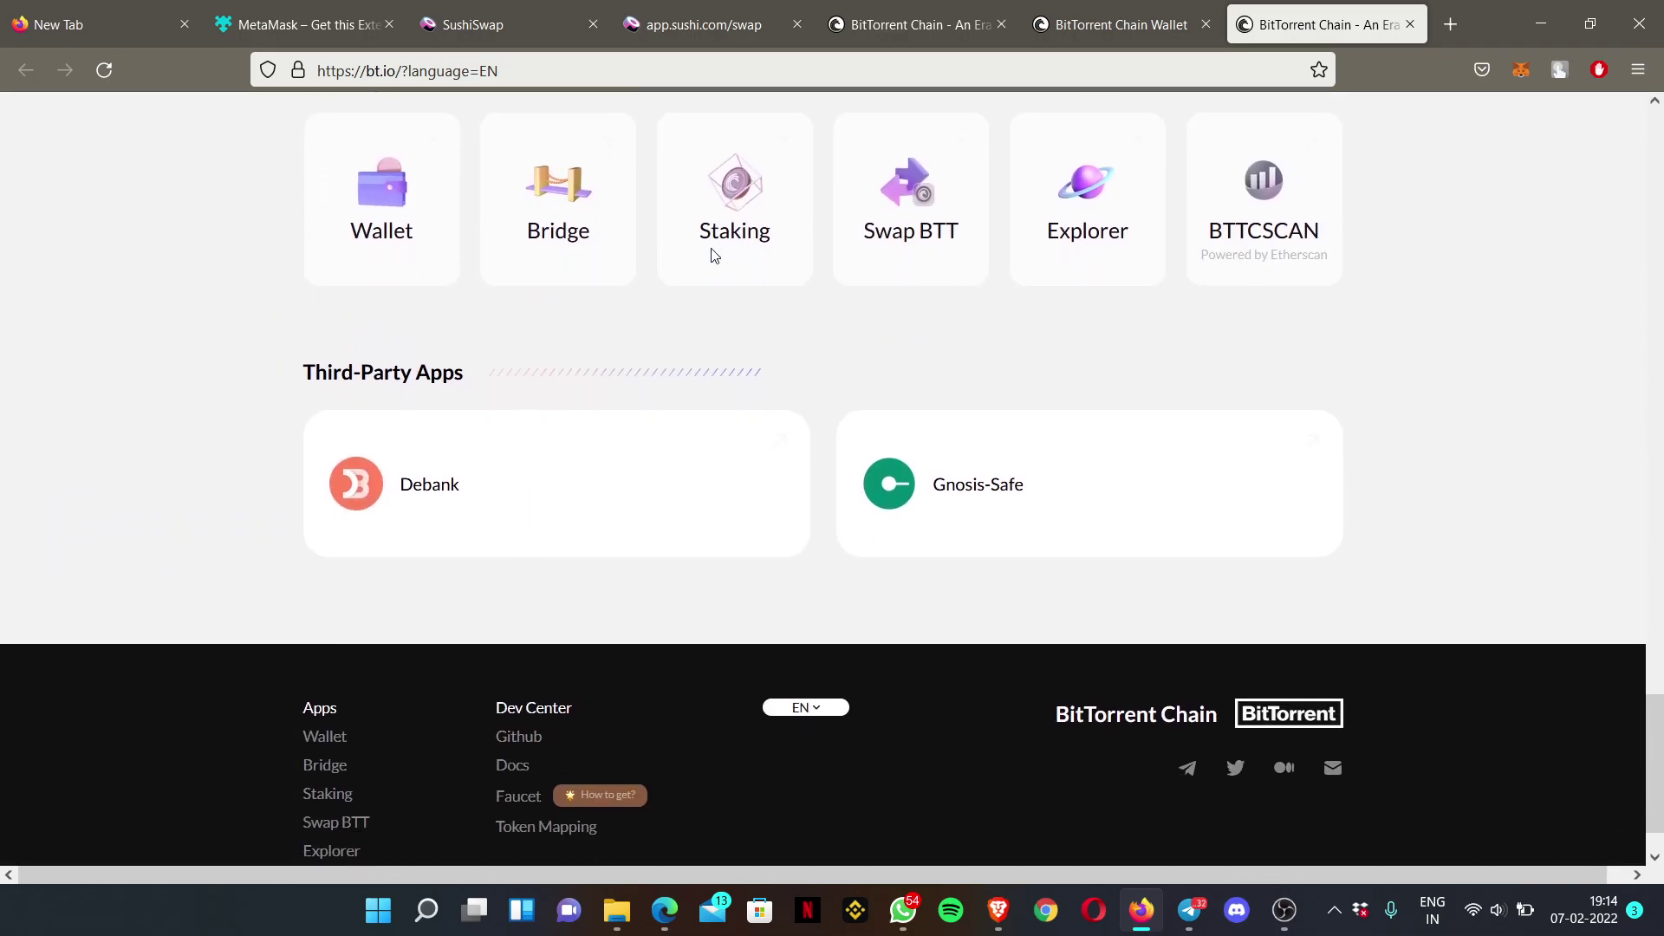
{"action": "left_click", "coordinate": [401, 179]}
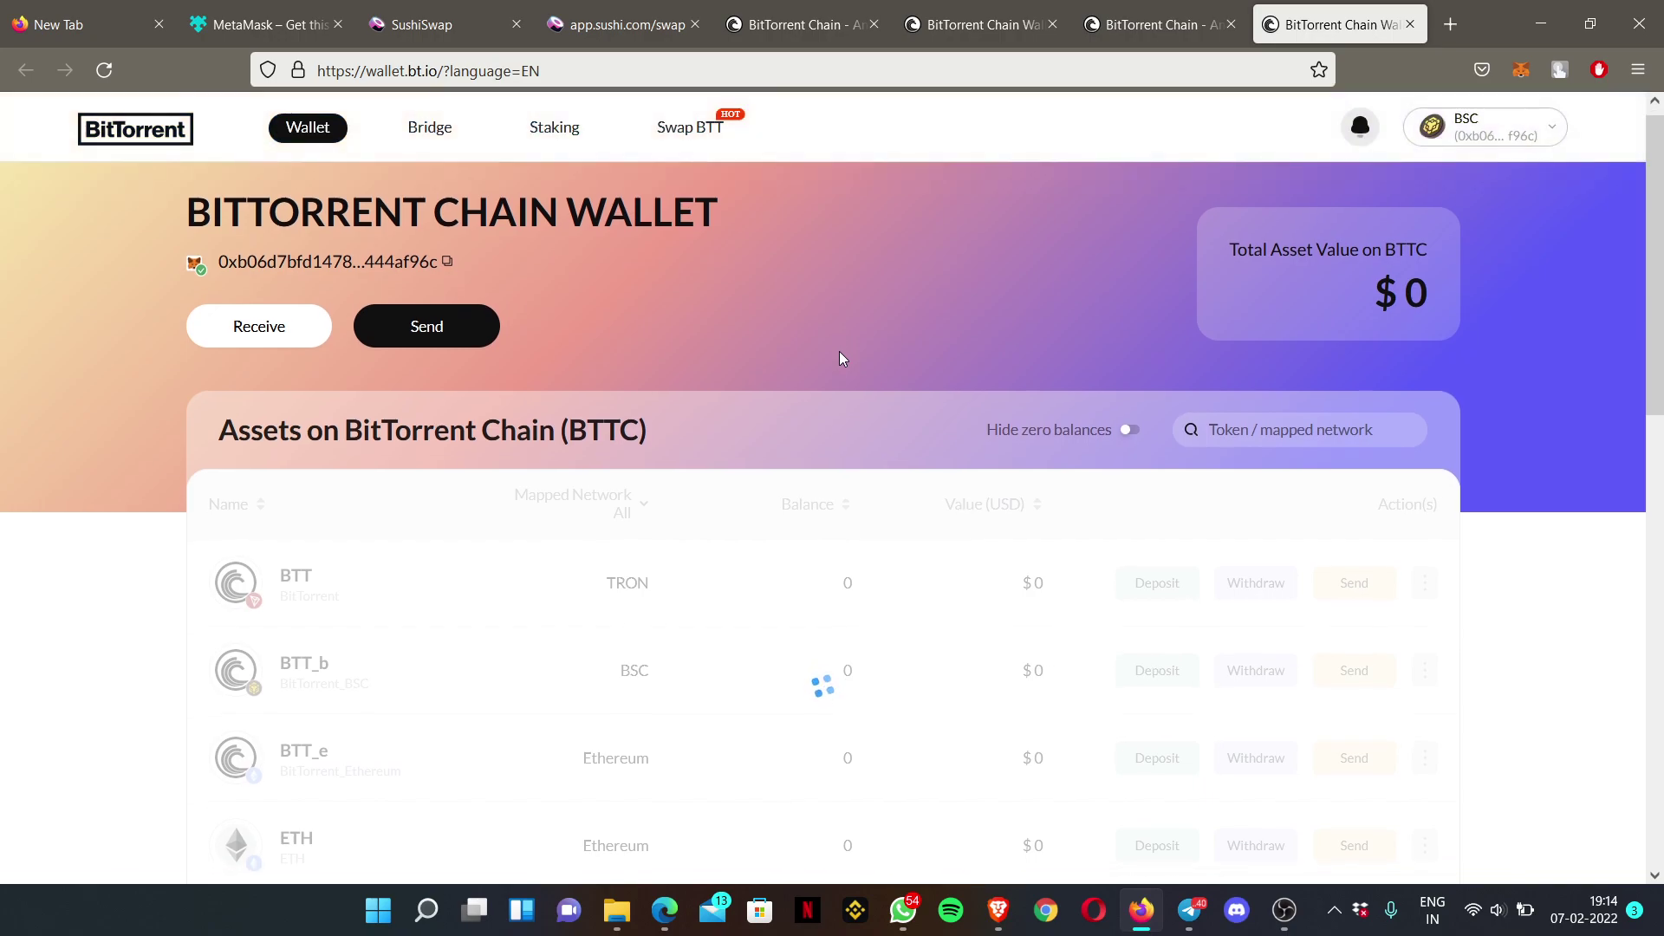
Scan the wallet's token table, then return to the app.sushi.com/swap tab.
{"action": "scroll", "coordinate": [839, 351], "scroll_direction": "down", "scroll_amount": 6}
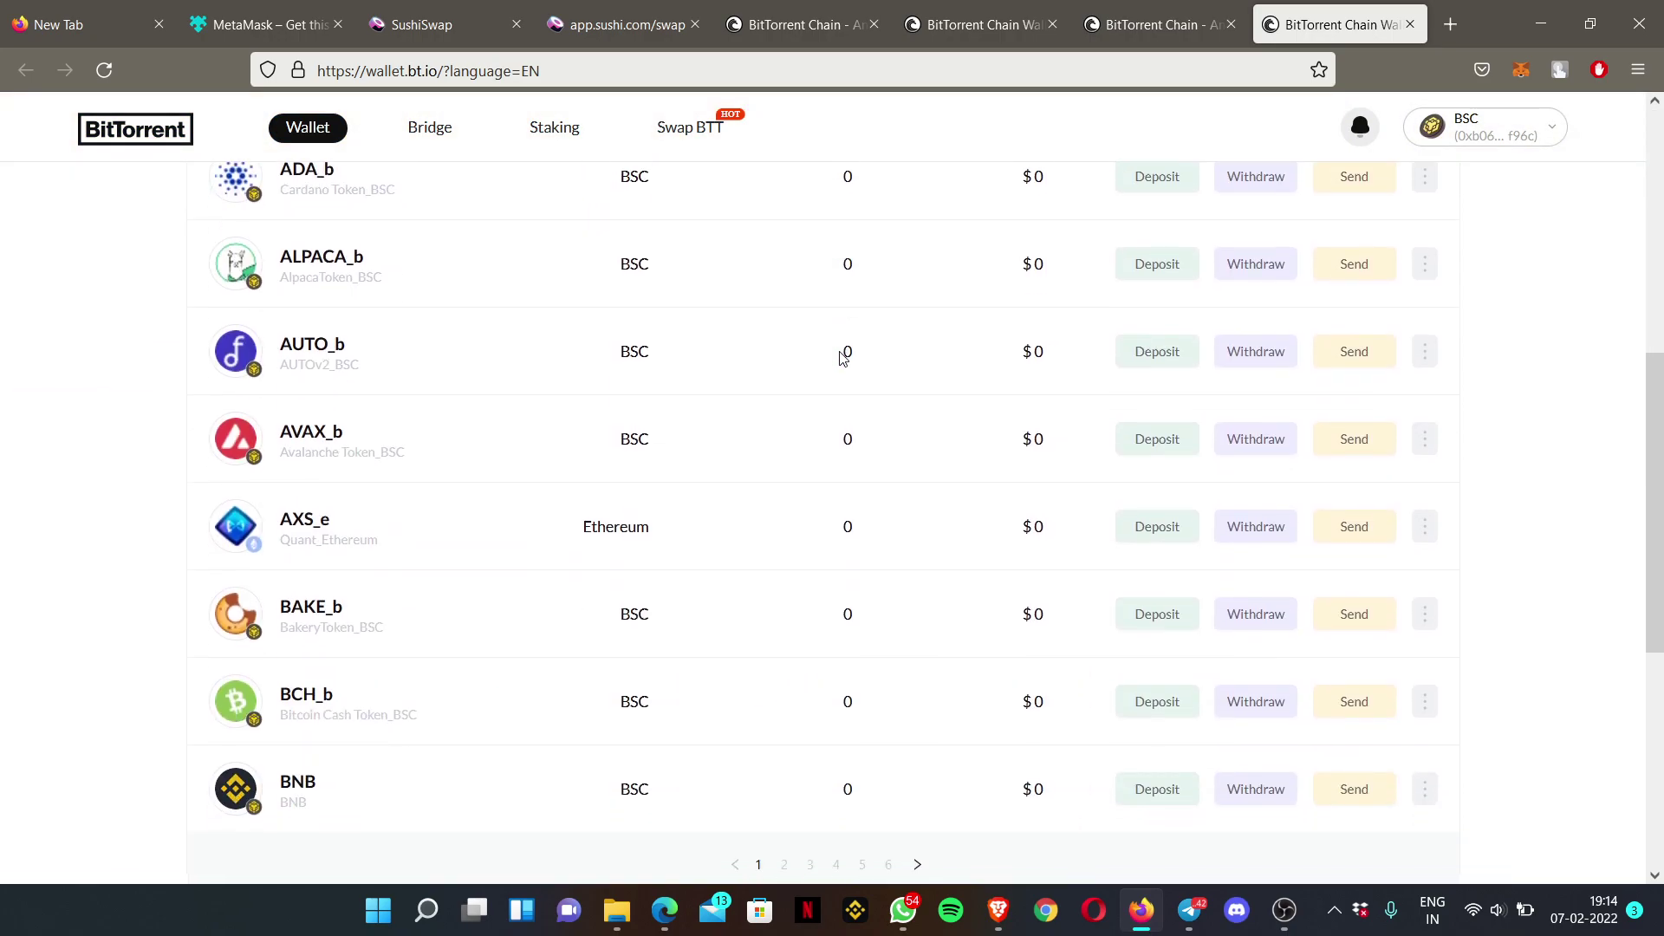
{"action": "scroll", "coordinate": [841, 358], "scroll_direction": "down", "scroll_amount": 5}
{"action": "scroll", "coordinate": [840, 358], "scroll_direction": "up", "scroll_amount": 7}
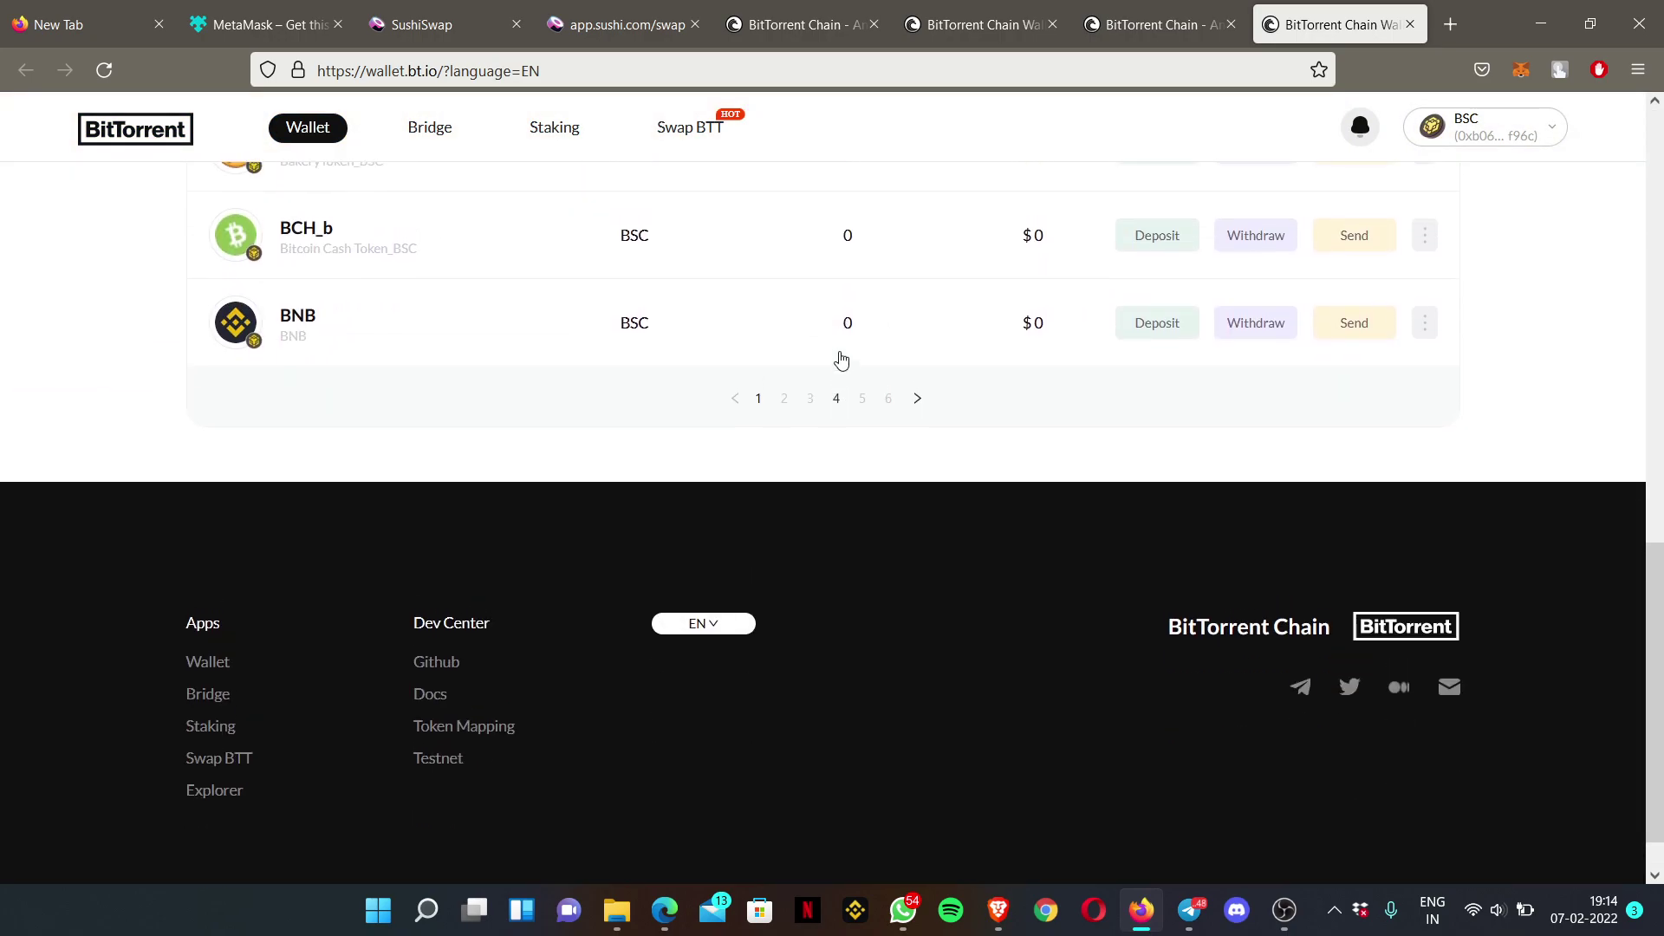
{"action": "scroll", "coordinate": [841, 358], "scroll_direction": "up", "scroll_amount": 5}
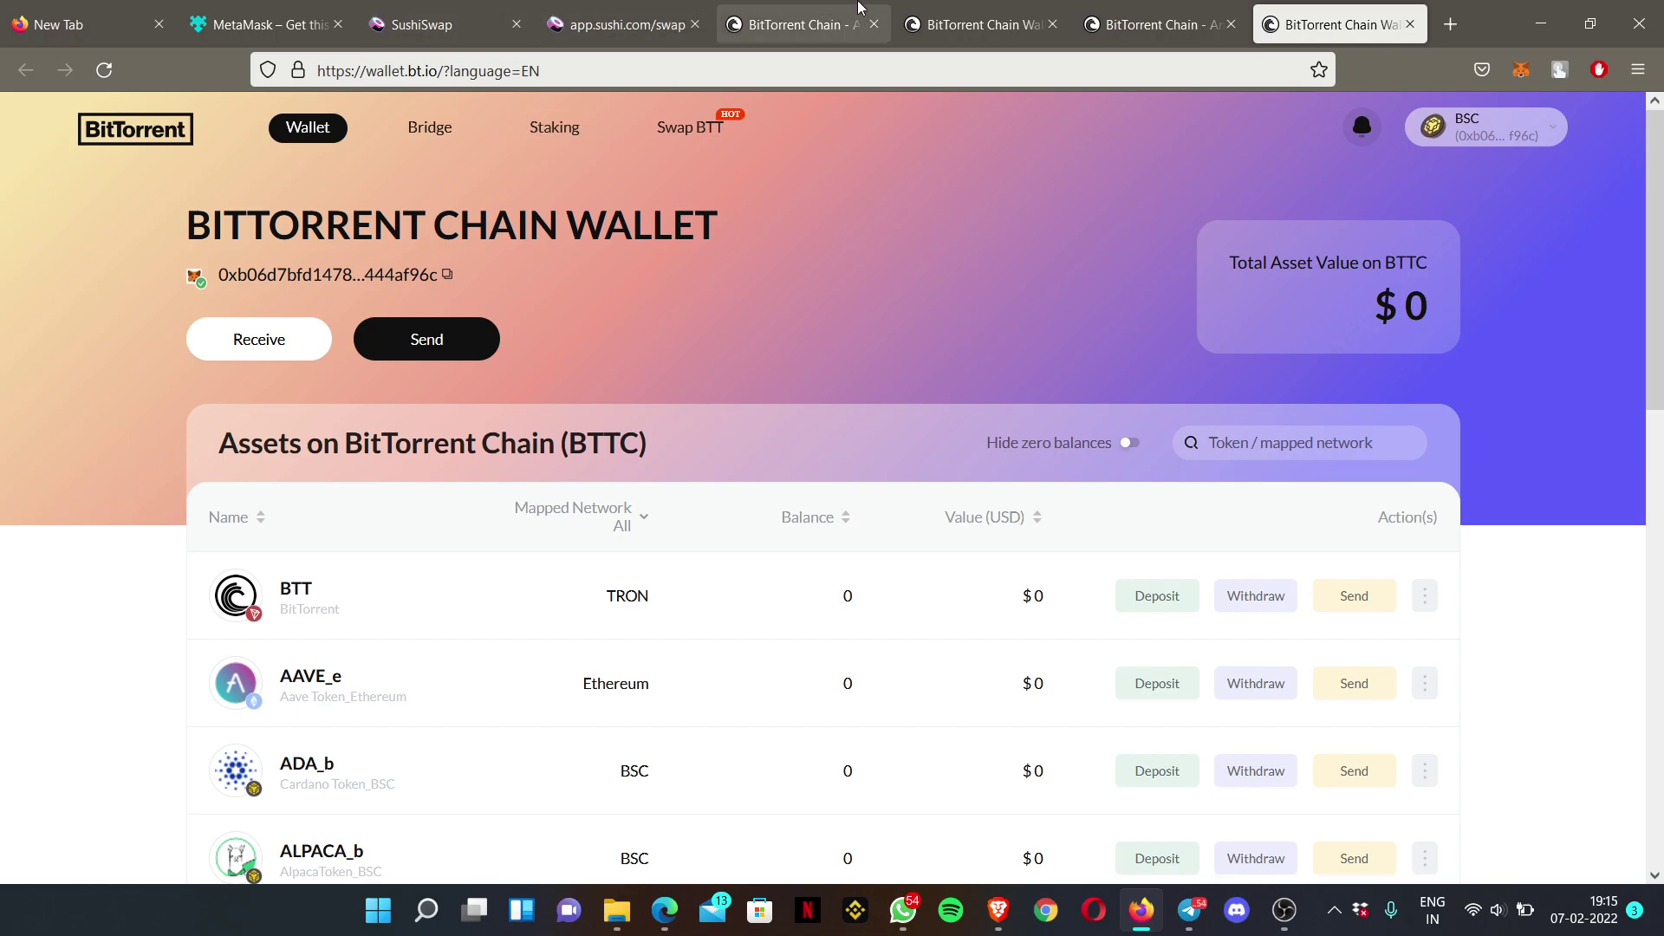
{"action": "left_click", "coordinate": [625, 12]}
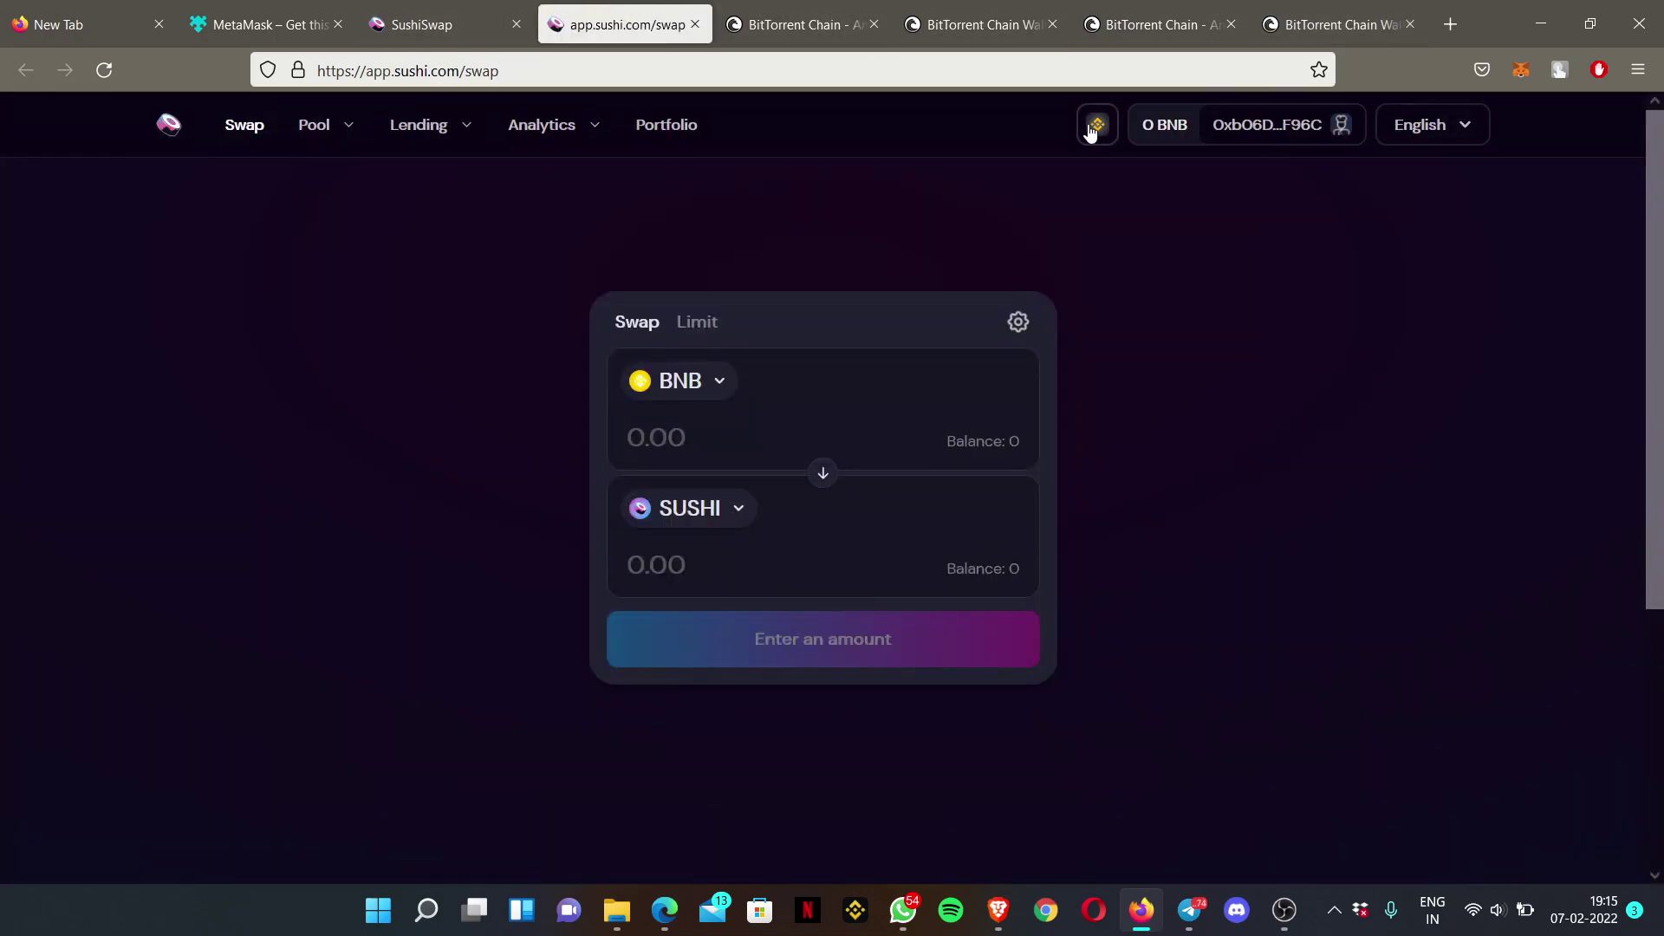
View and close the Select a network list, then return to the sushi.com tab.
{"action": "left_click", "coordinate": [1094, 126]}
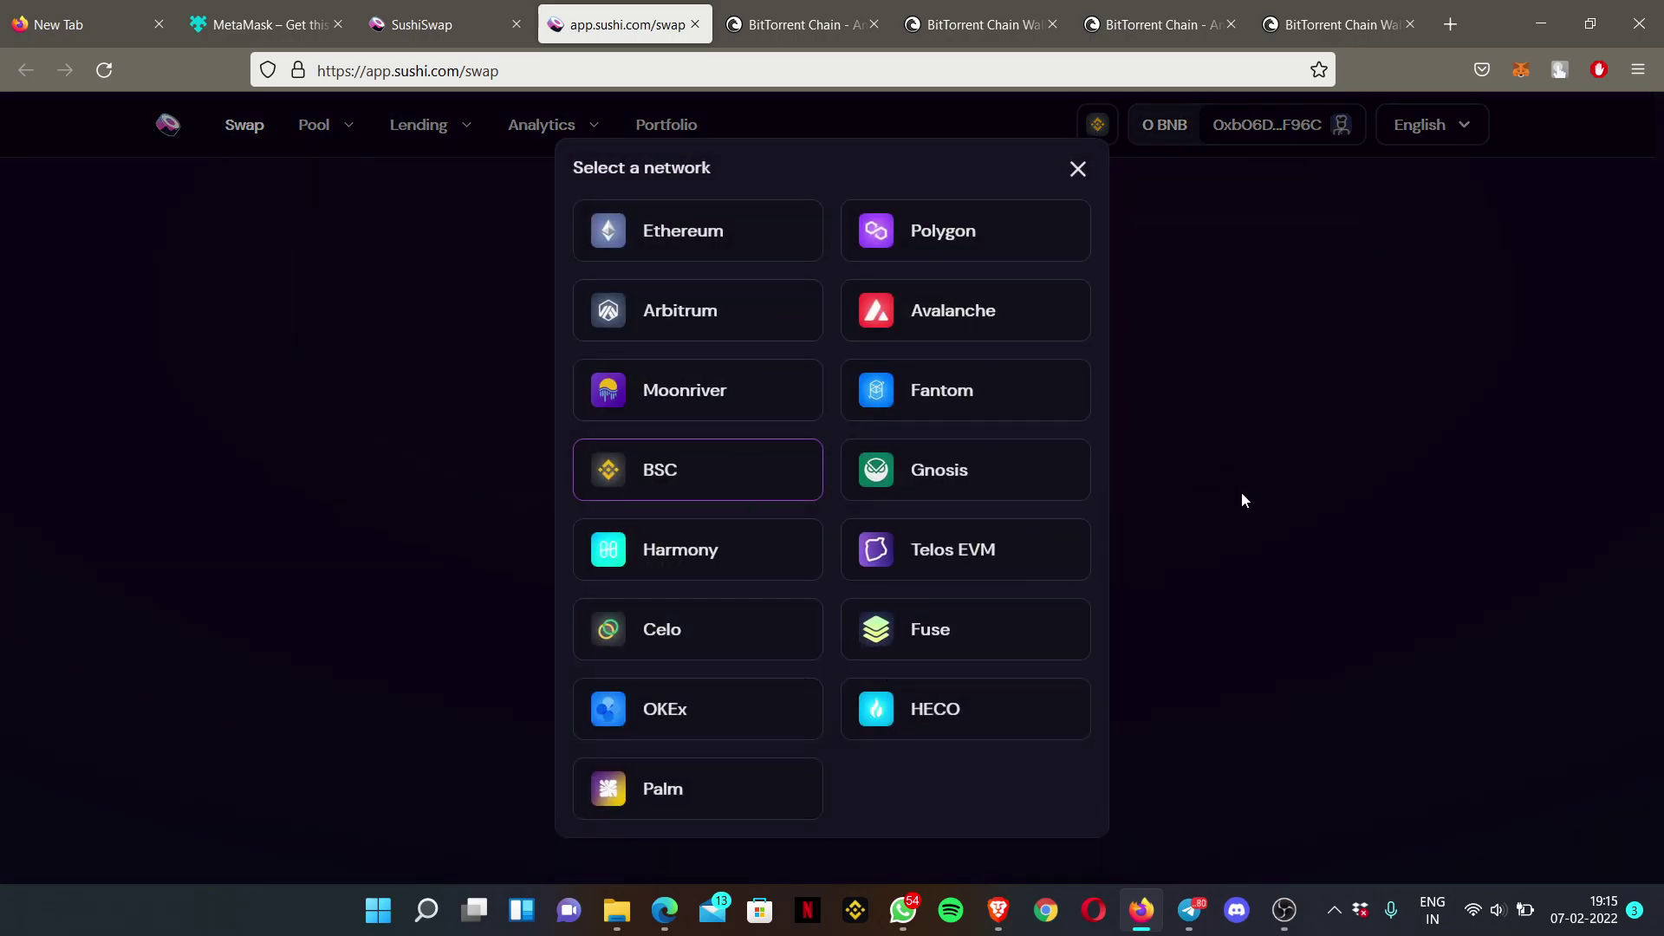
{"action": "left_click", "coordinate": [1077, 169]}
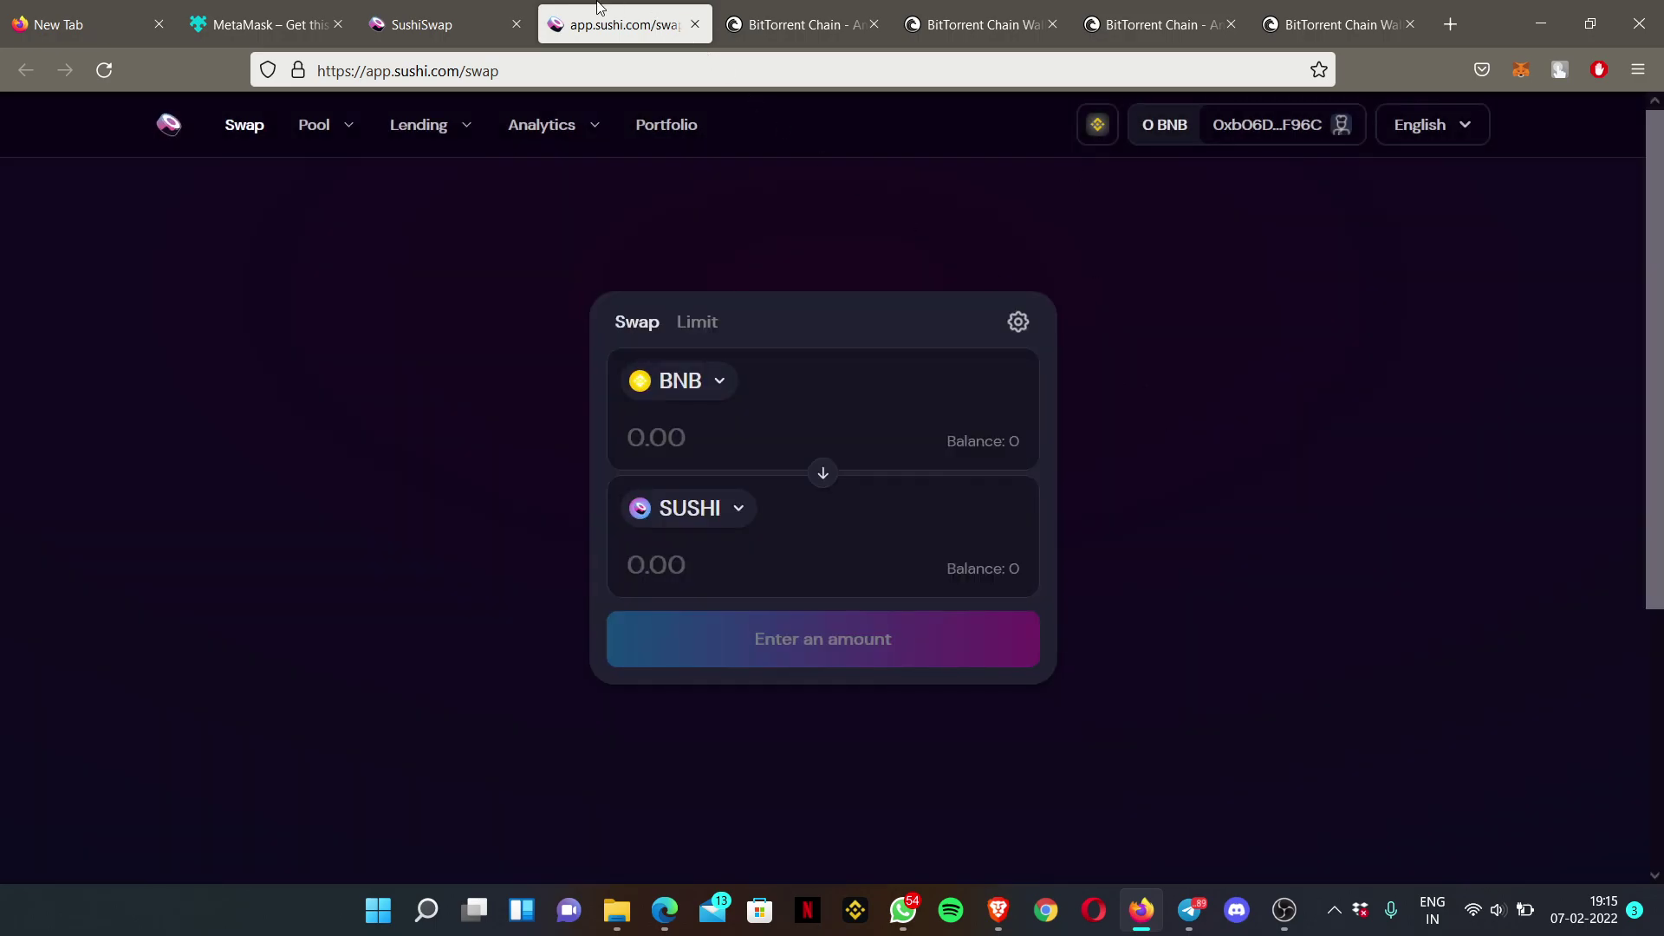
{"action": "left_click", "coordinate": [460, 7]}
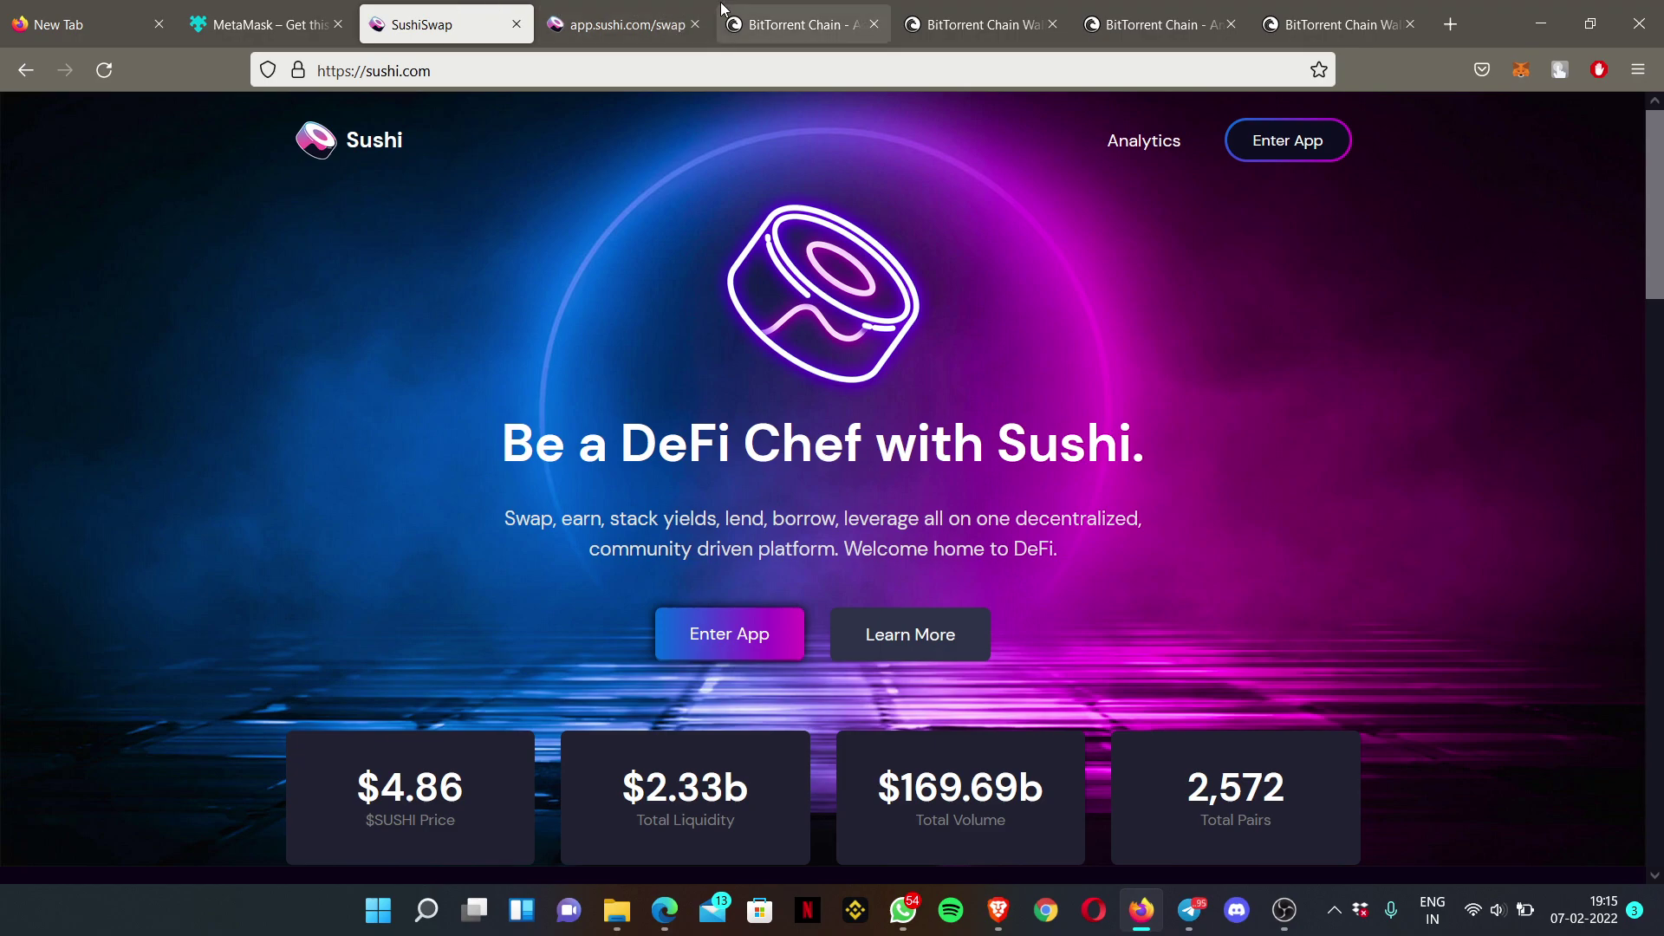
Scroll the sushi.com landing page, then switch to the bt.io home page tab.
{"action": "scroll", "coordinate": [1070, 360], "scroll_direction": "down", "scroll_amount": 3}
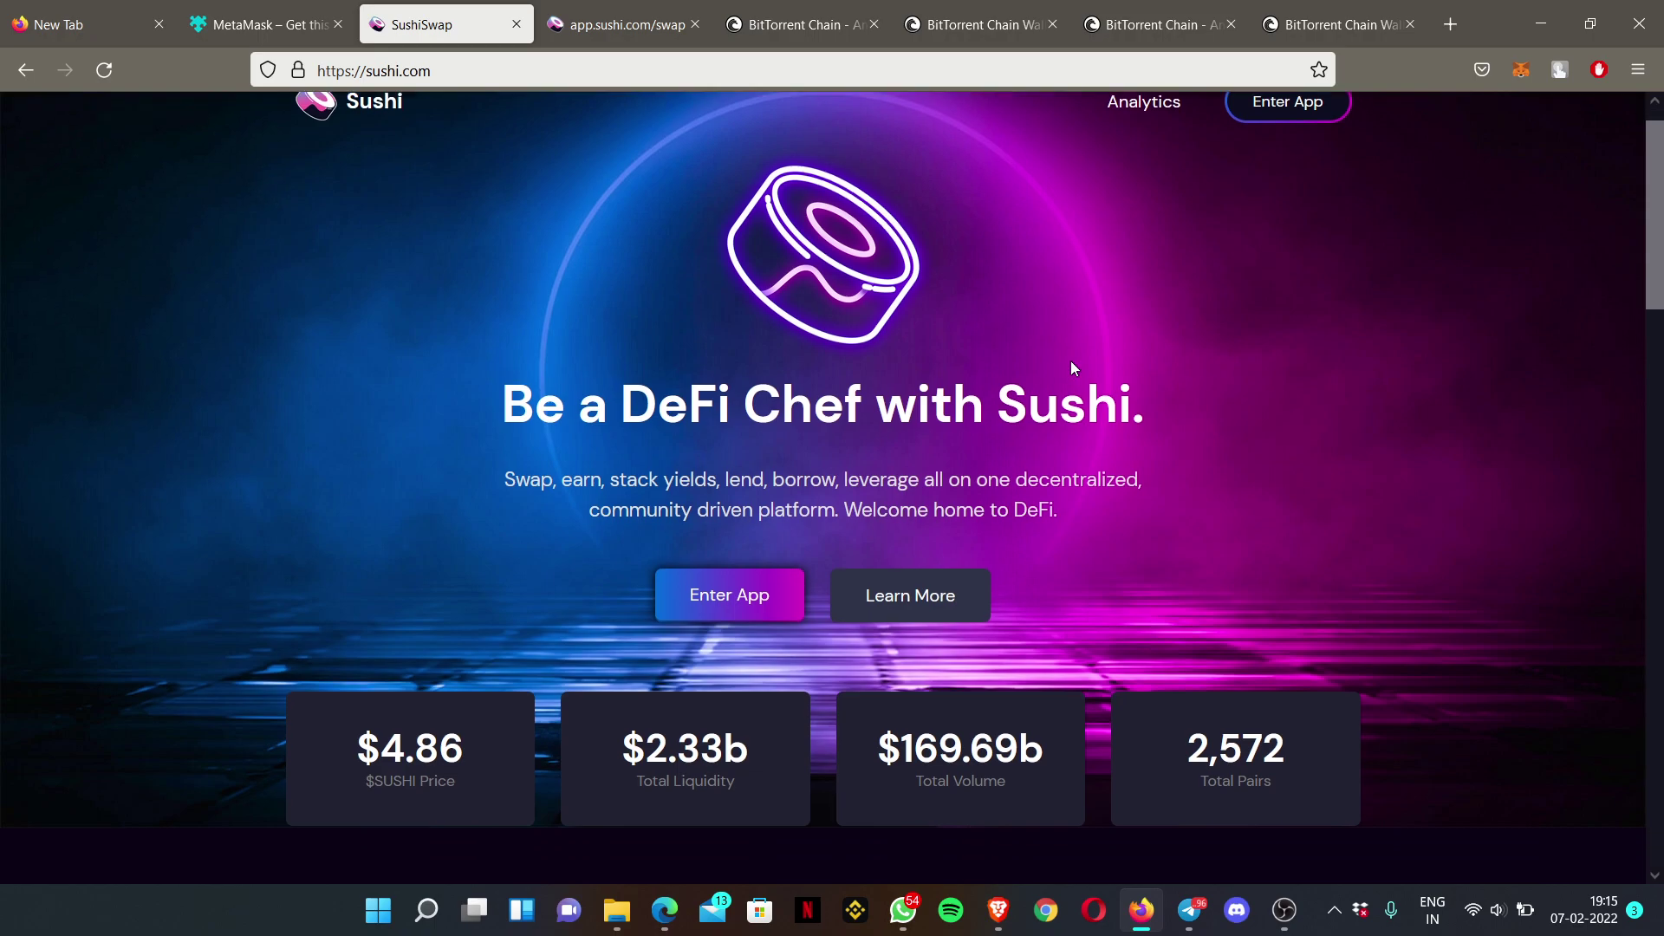
{"action": "scroll", "coordinate": [1071, 367], "scroll_direction": "up", "scroll_amount": 3}
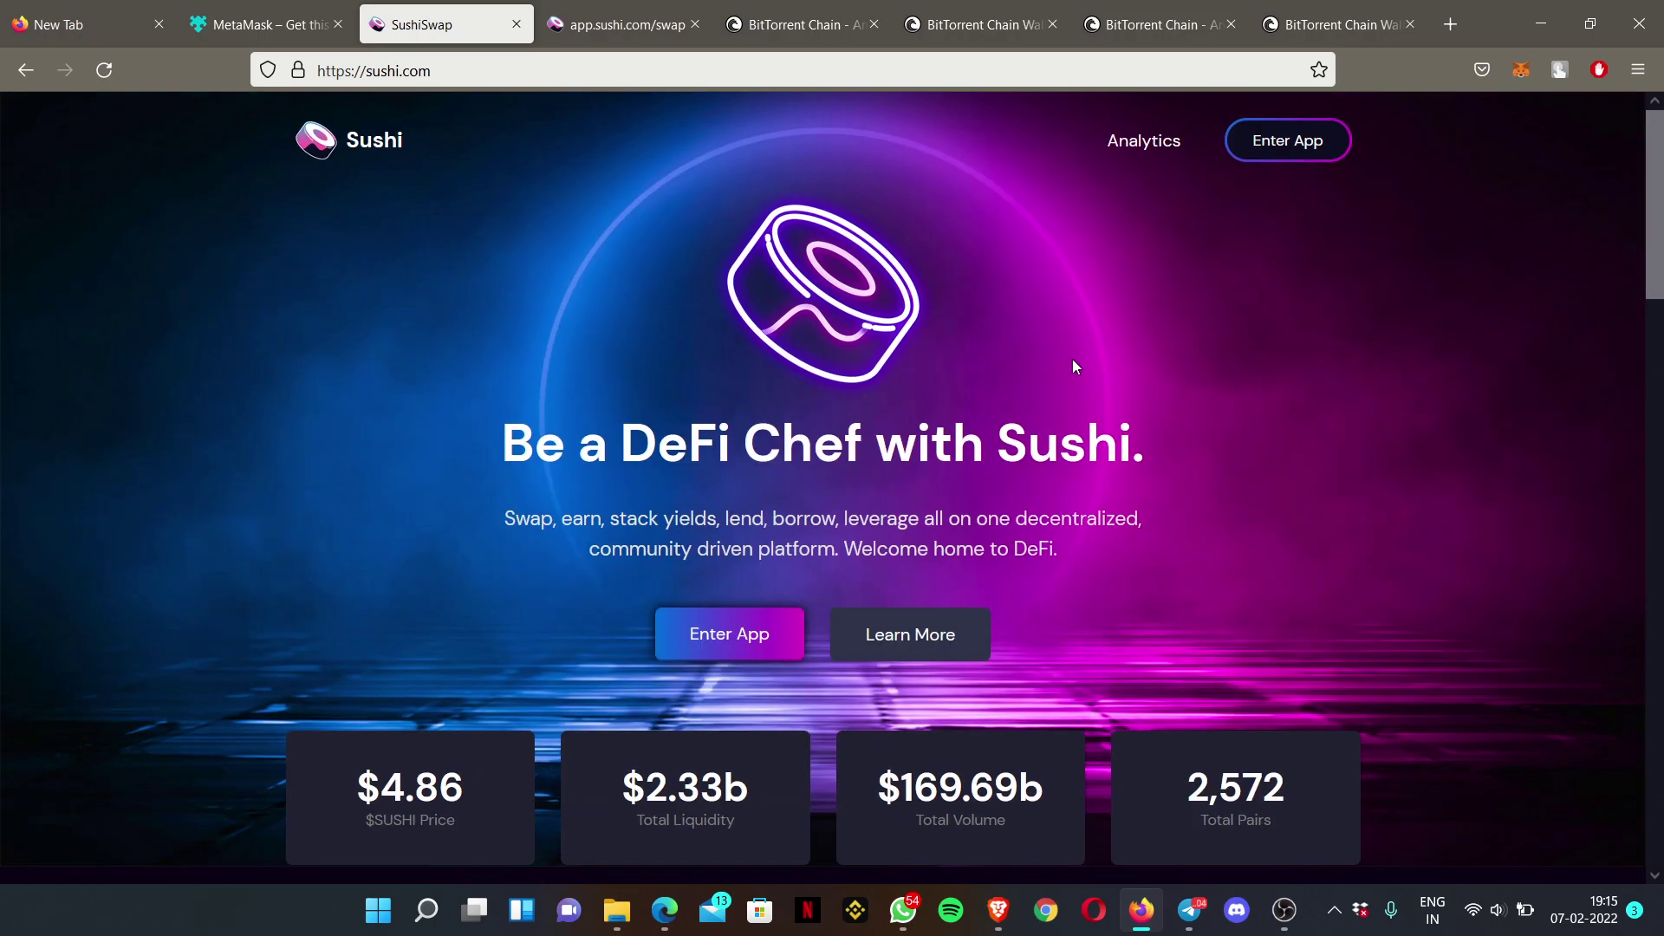
{"action": "scroll", "coordinate": [1075, 357], "scroll_direction": "down", "scroll_amount": 3}
{"action": "scroll", "coordinate": [1080, 335], "scroll_direction": "up", "scroll_amount": 3}
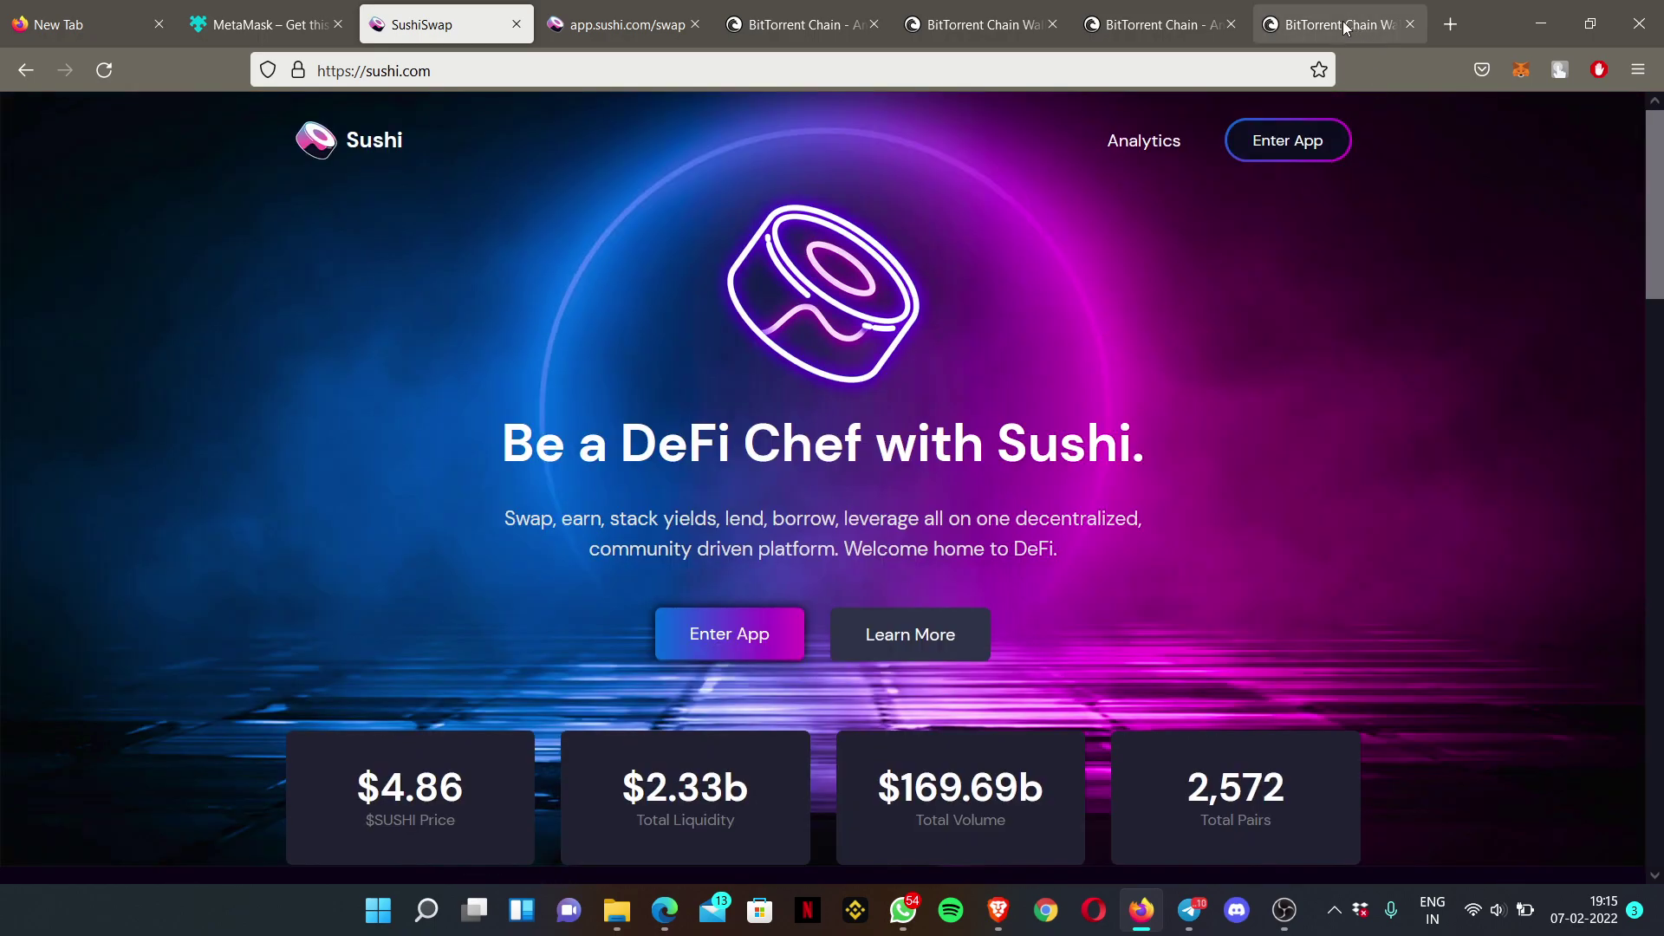
{"action": "left_click", "coordinate": [1153, 25]}
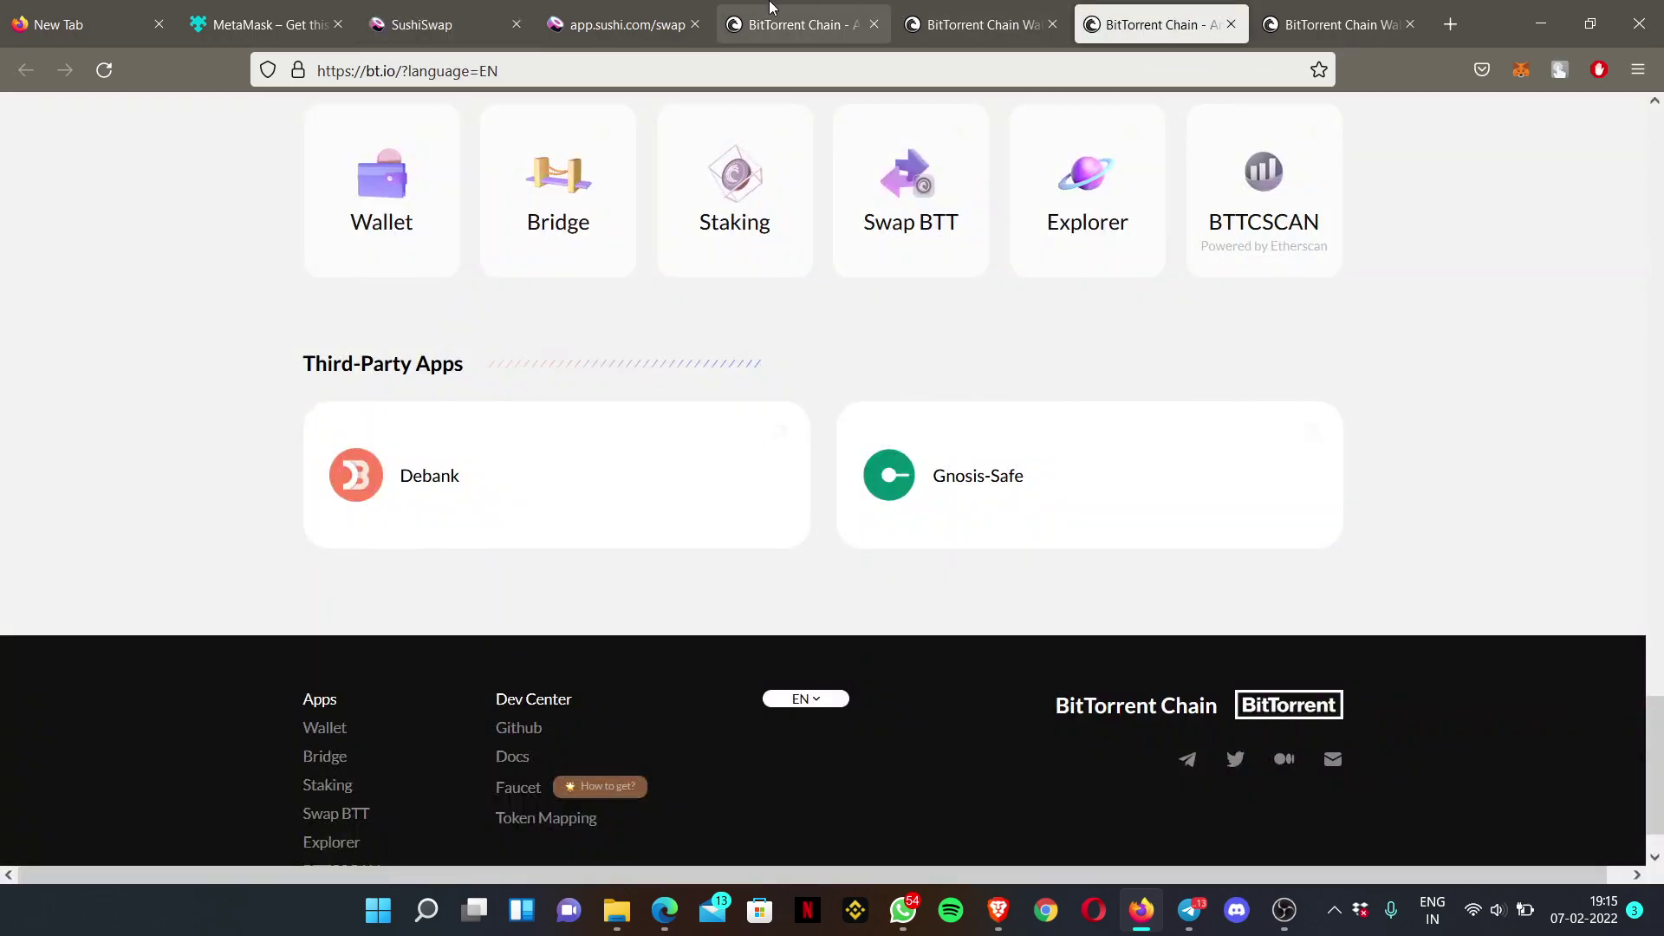
{"action": "left_click", "coordinate": [629, 17]}
{"action": "left_click", "coordinate": [797, 17]}
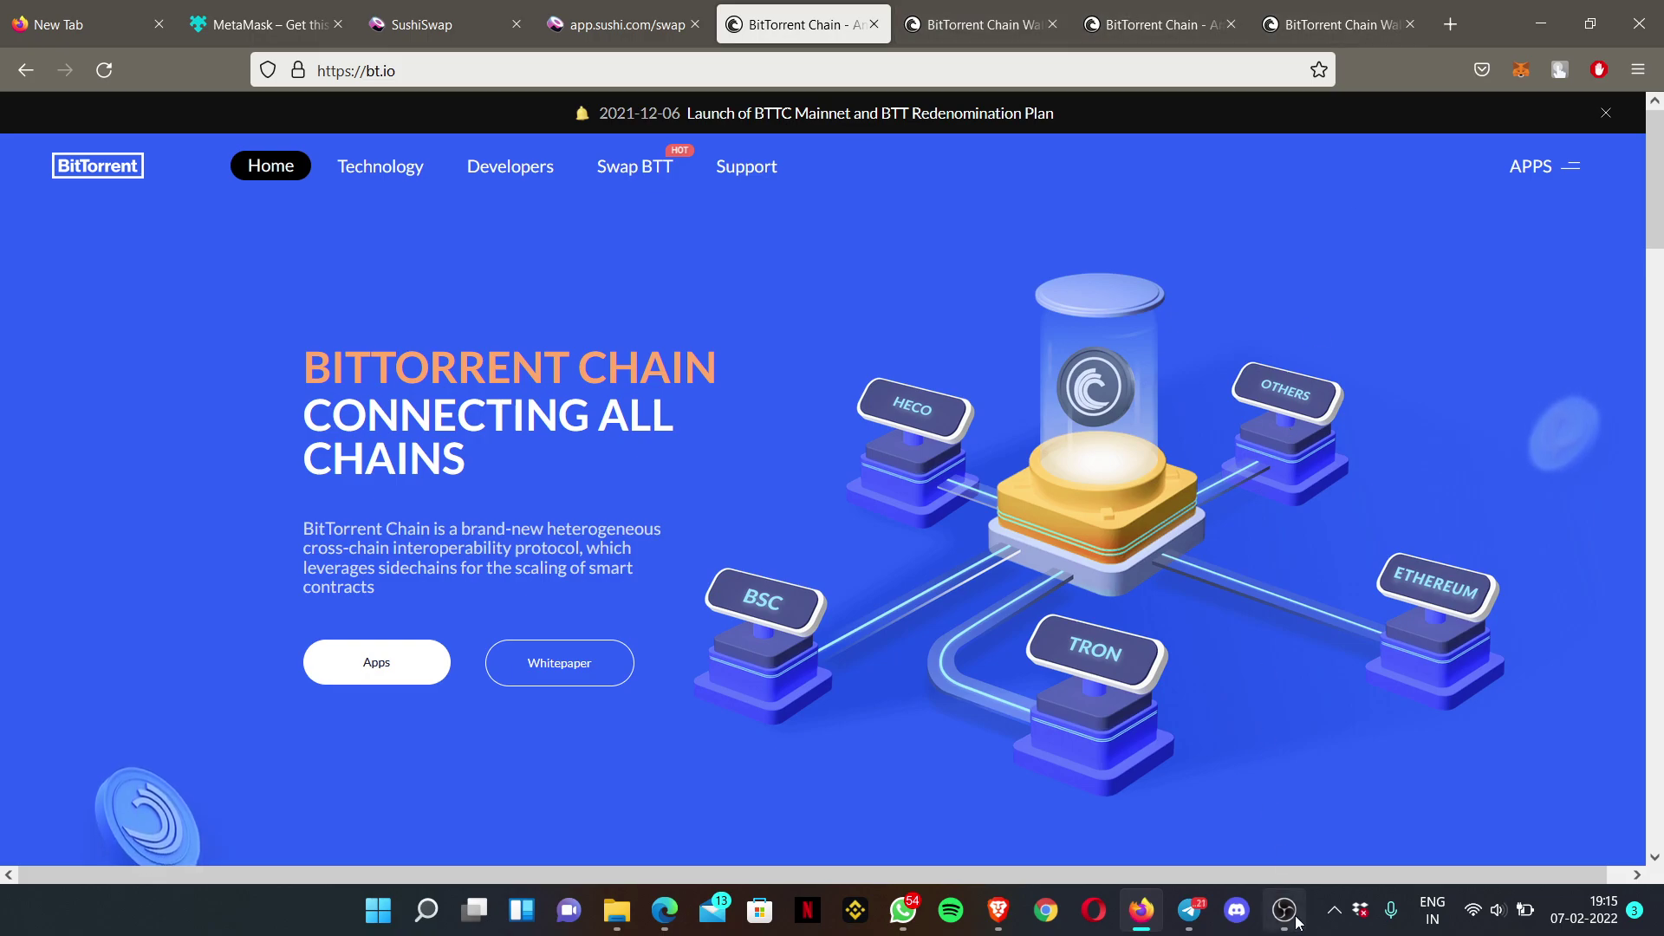
{"action": "mouse_move", "coordinate": [1298, 924]}
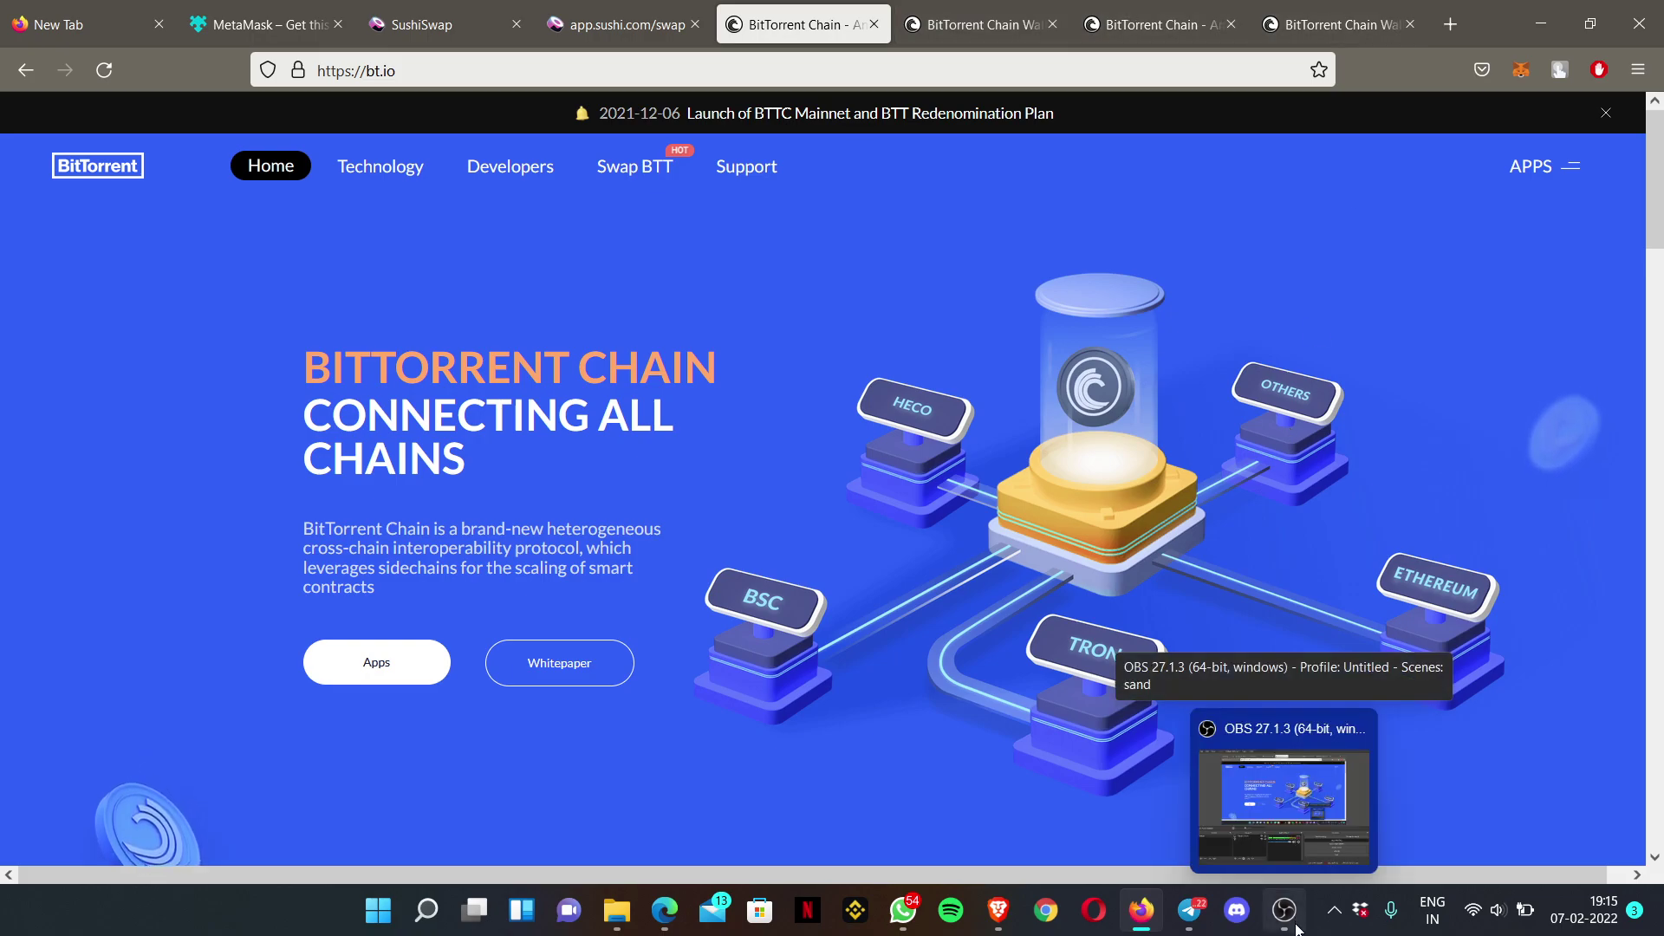